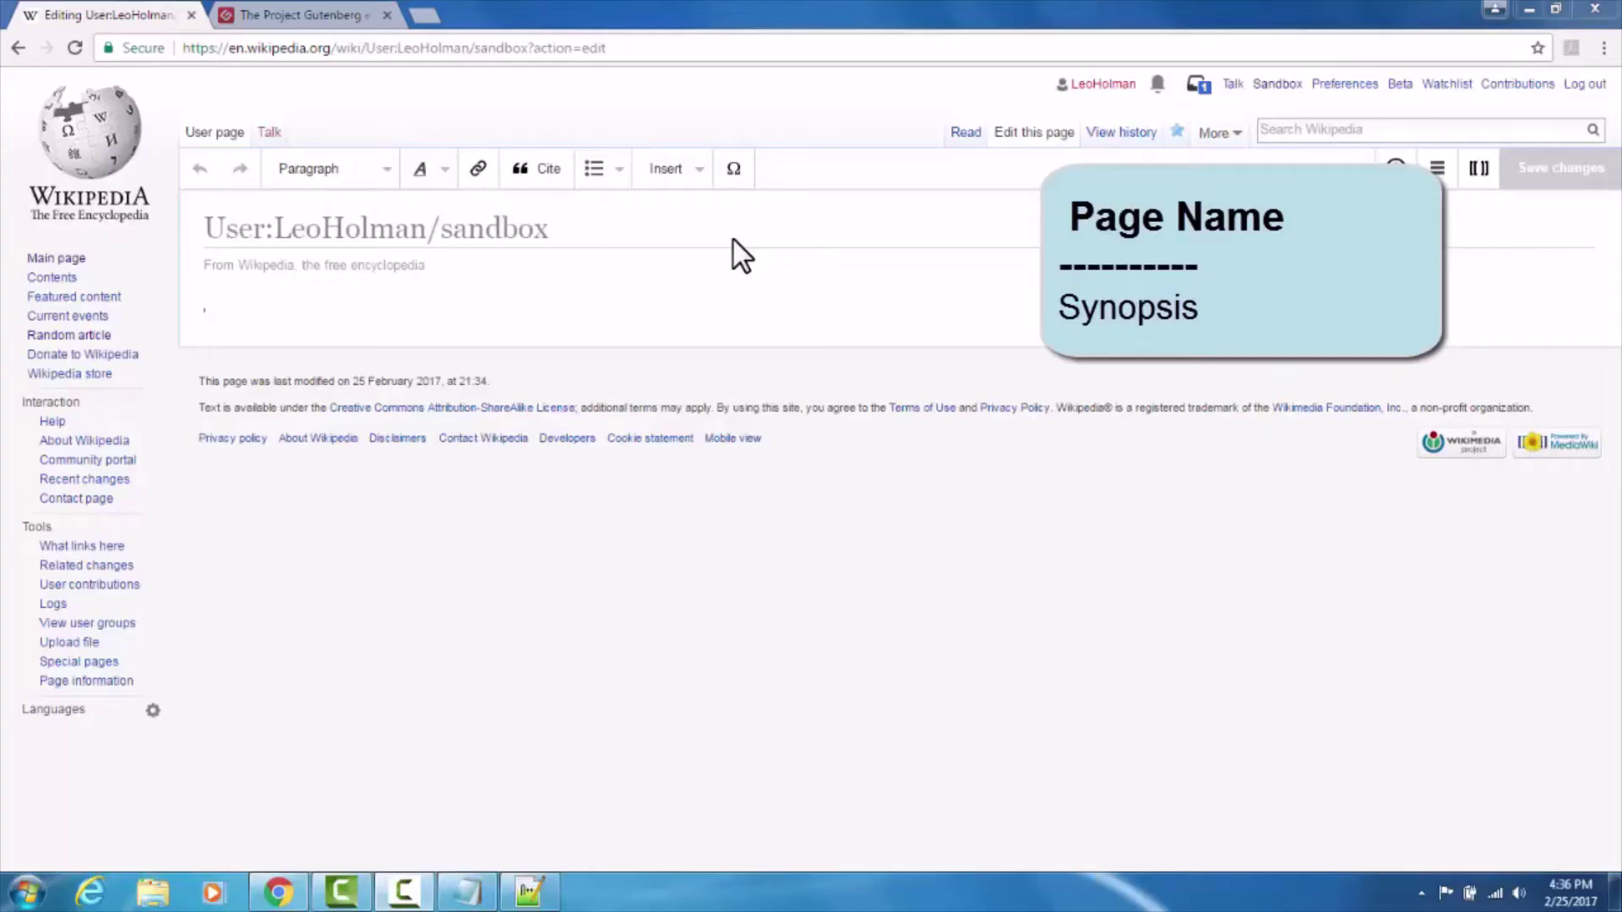
Paste the synopsis sentence from Notepad++ as the sandbox's first paragraph, with a blank line after it.
left_click(529, 891)
right_click(892, 156)
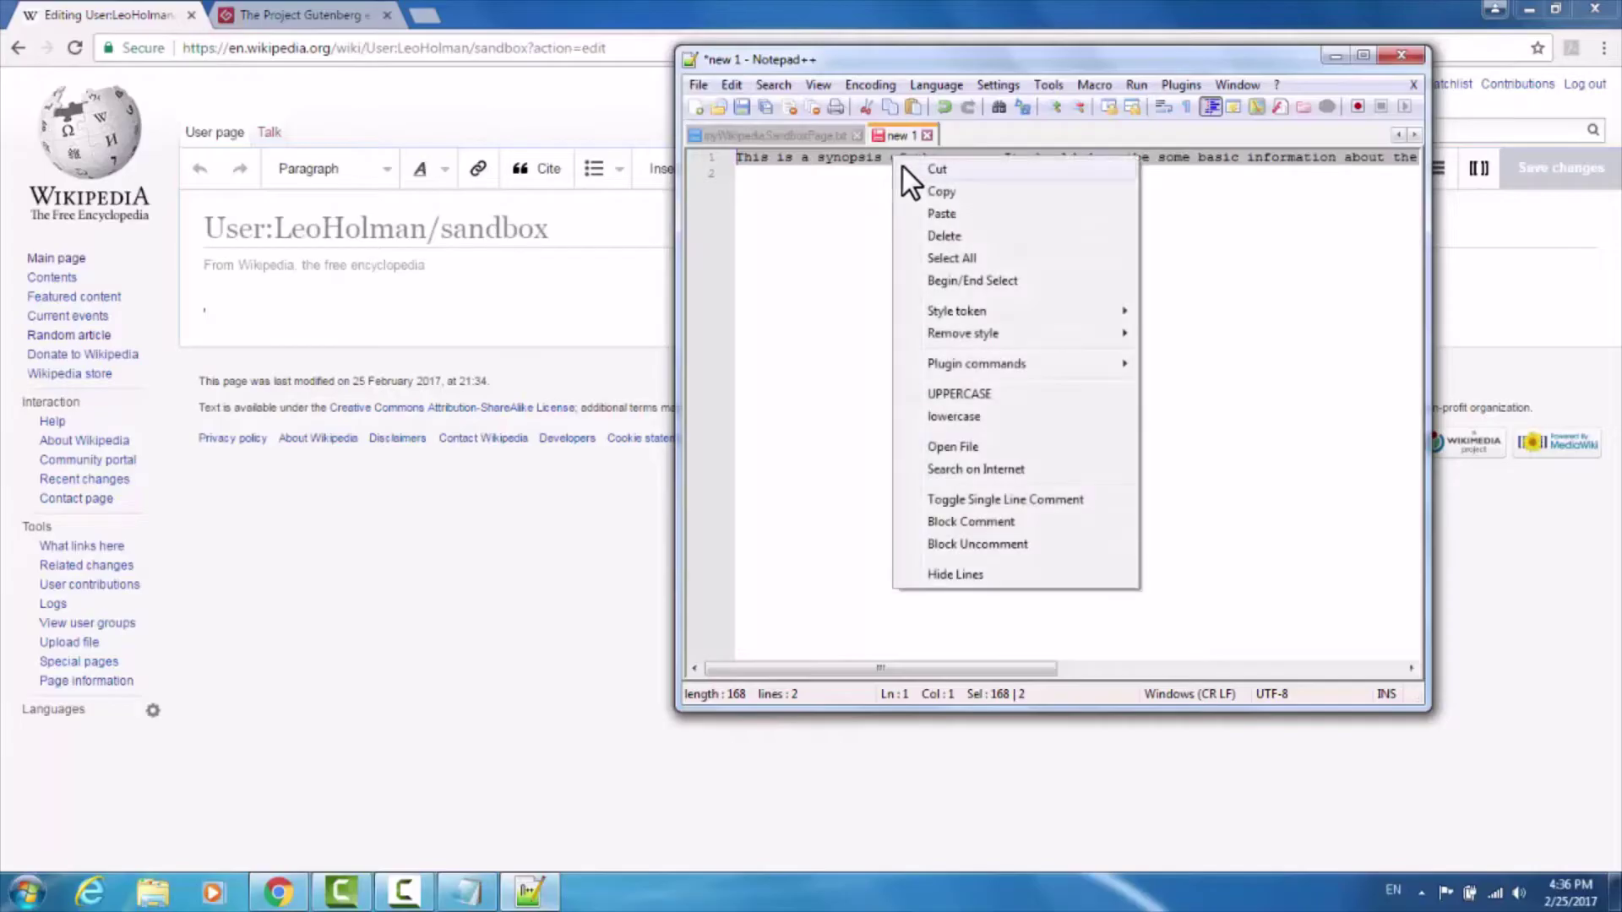
left_click(924, 190)
left_click(398, 279)
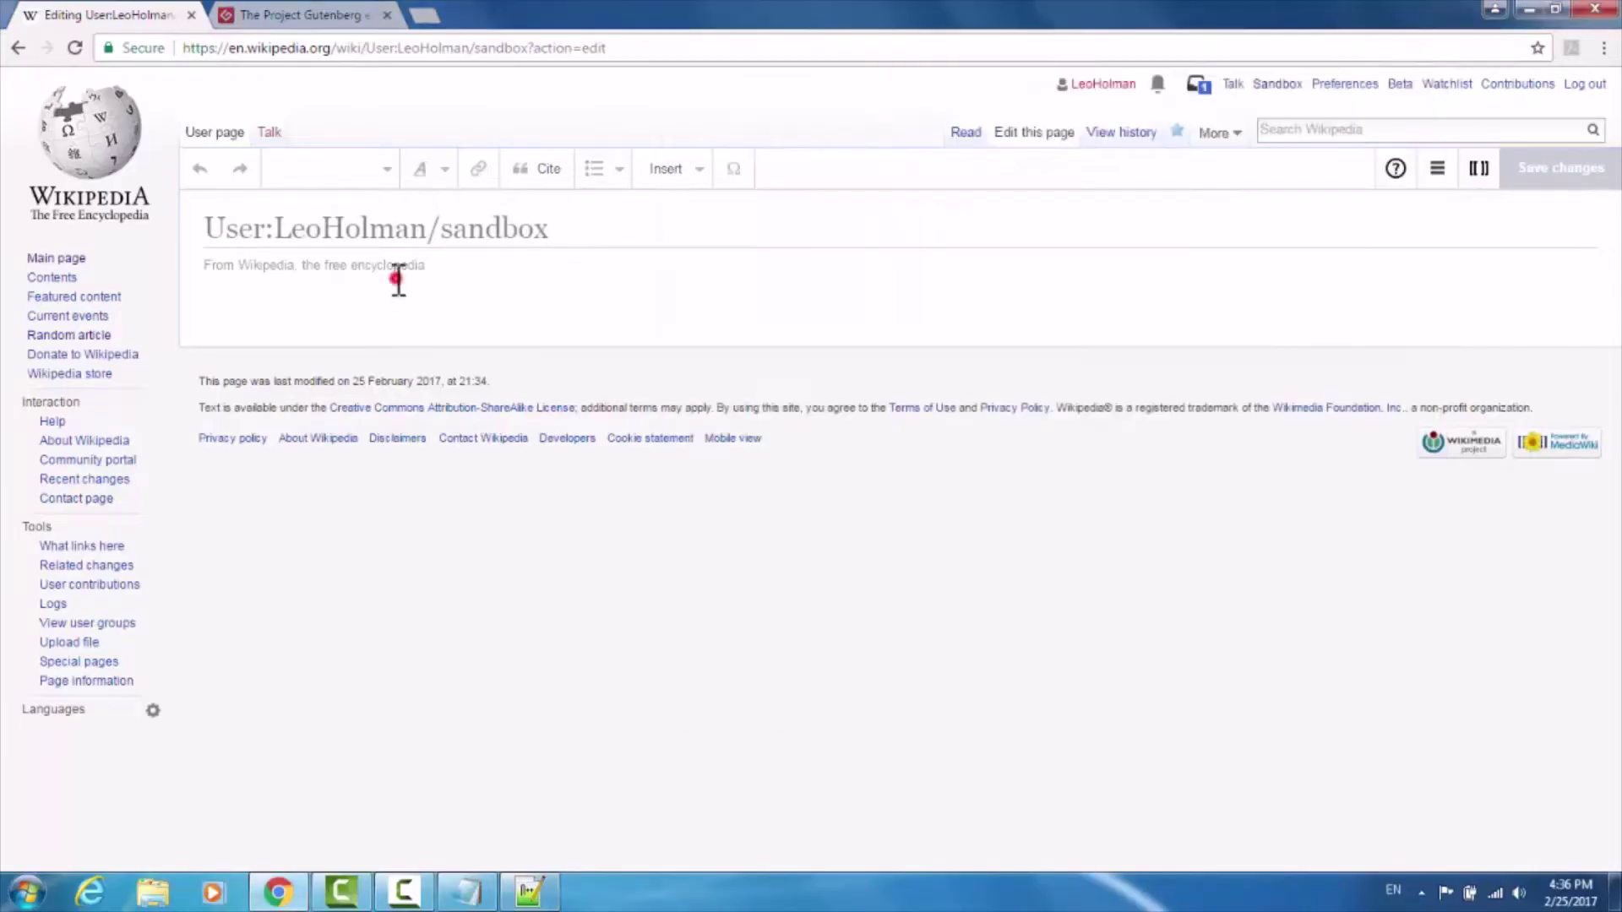
left_click(299, 302)
key("ctrl+v")
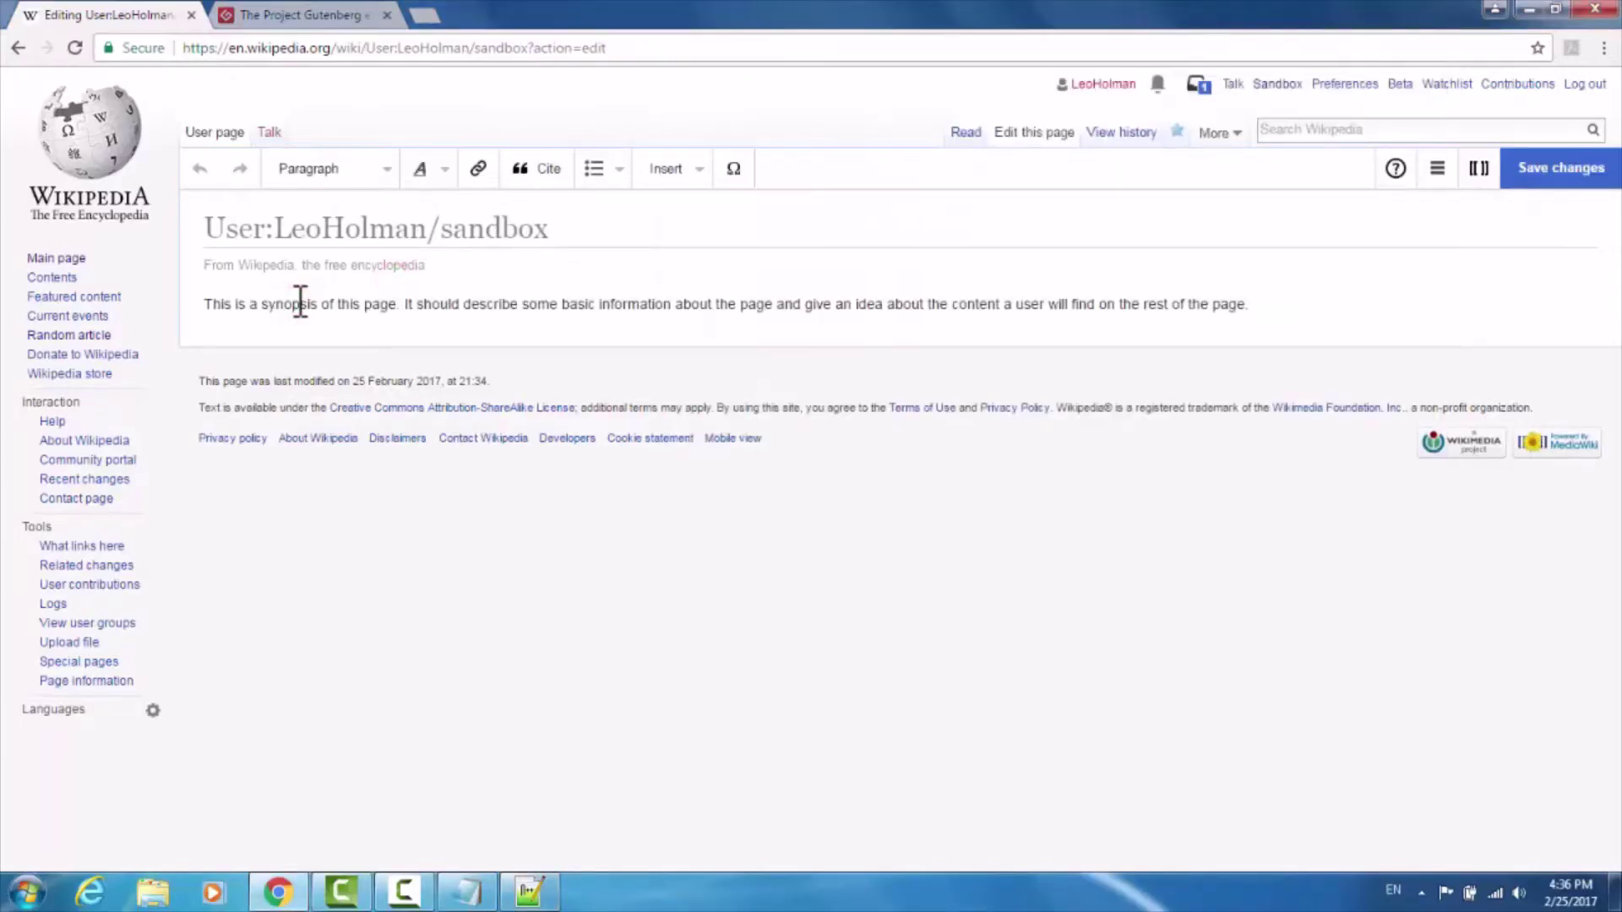
key("Return")
key("Return")
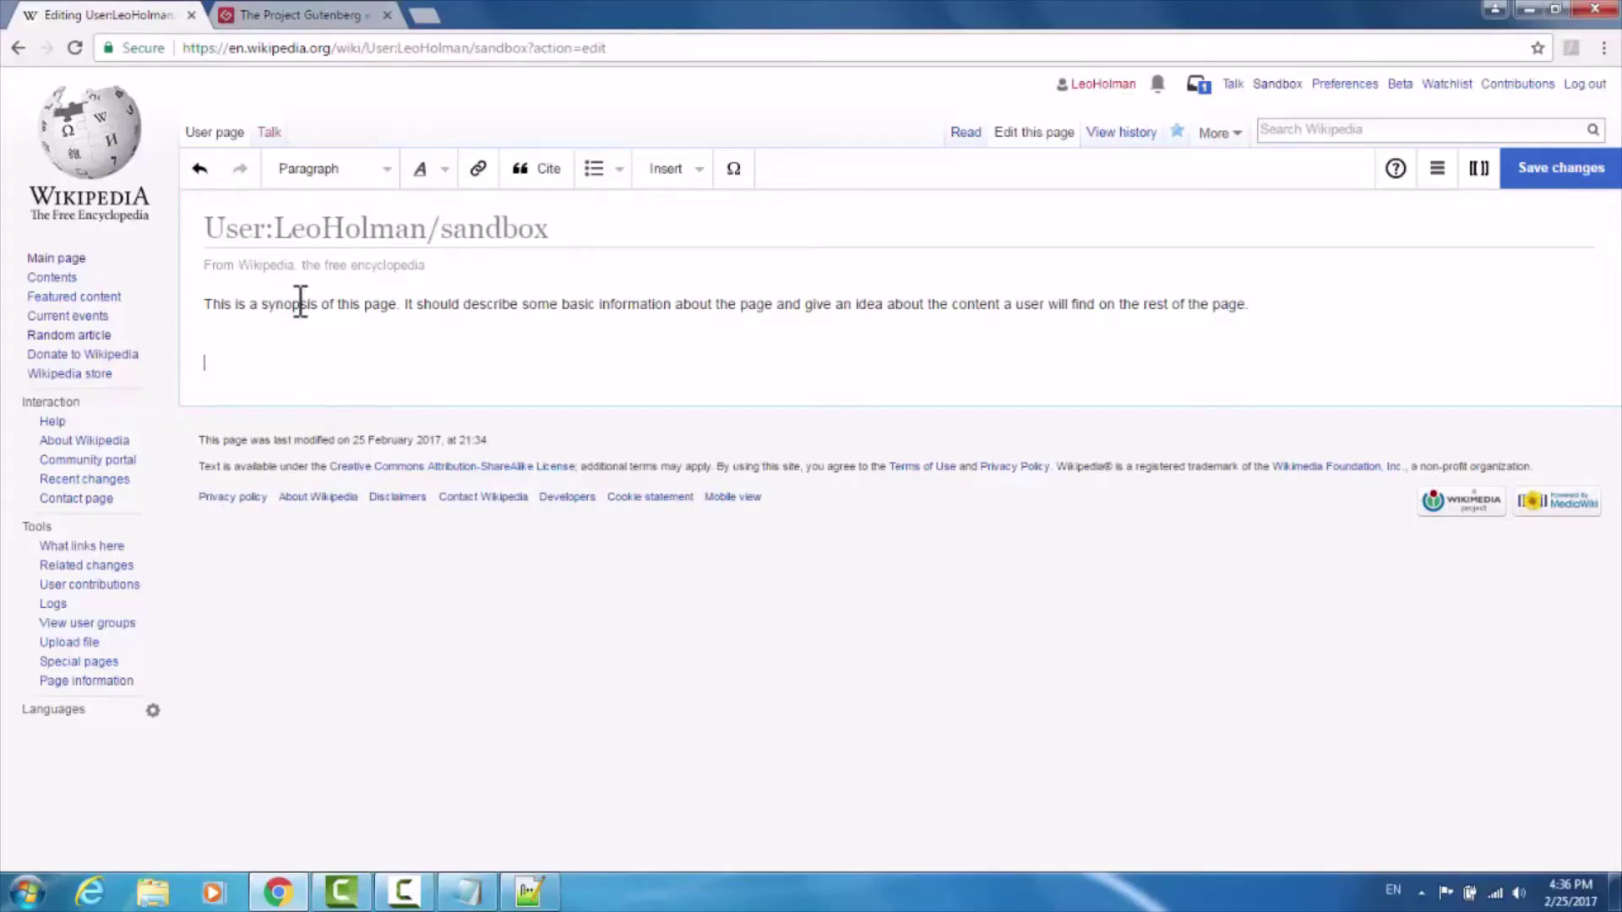
Add an 'Excerpt from Dracula' section heading below the synopsis, with an empty paragraph beneath it.
key("ctrl+2")
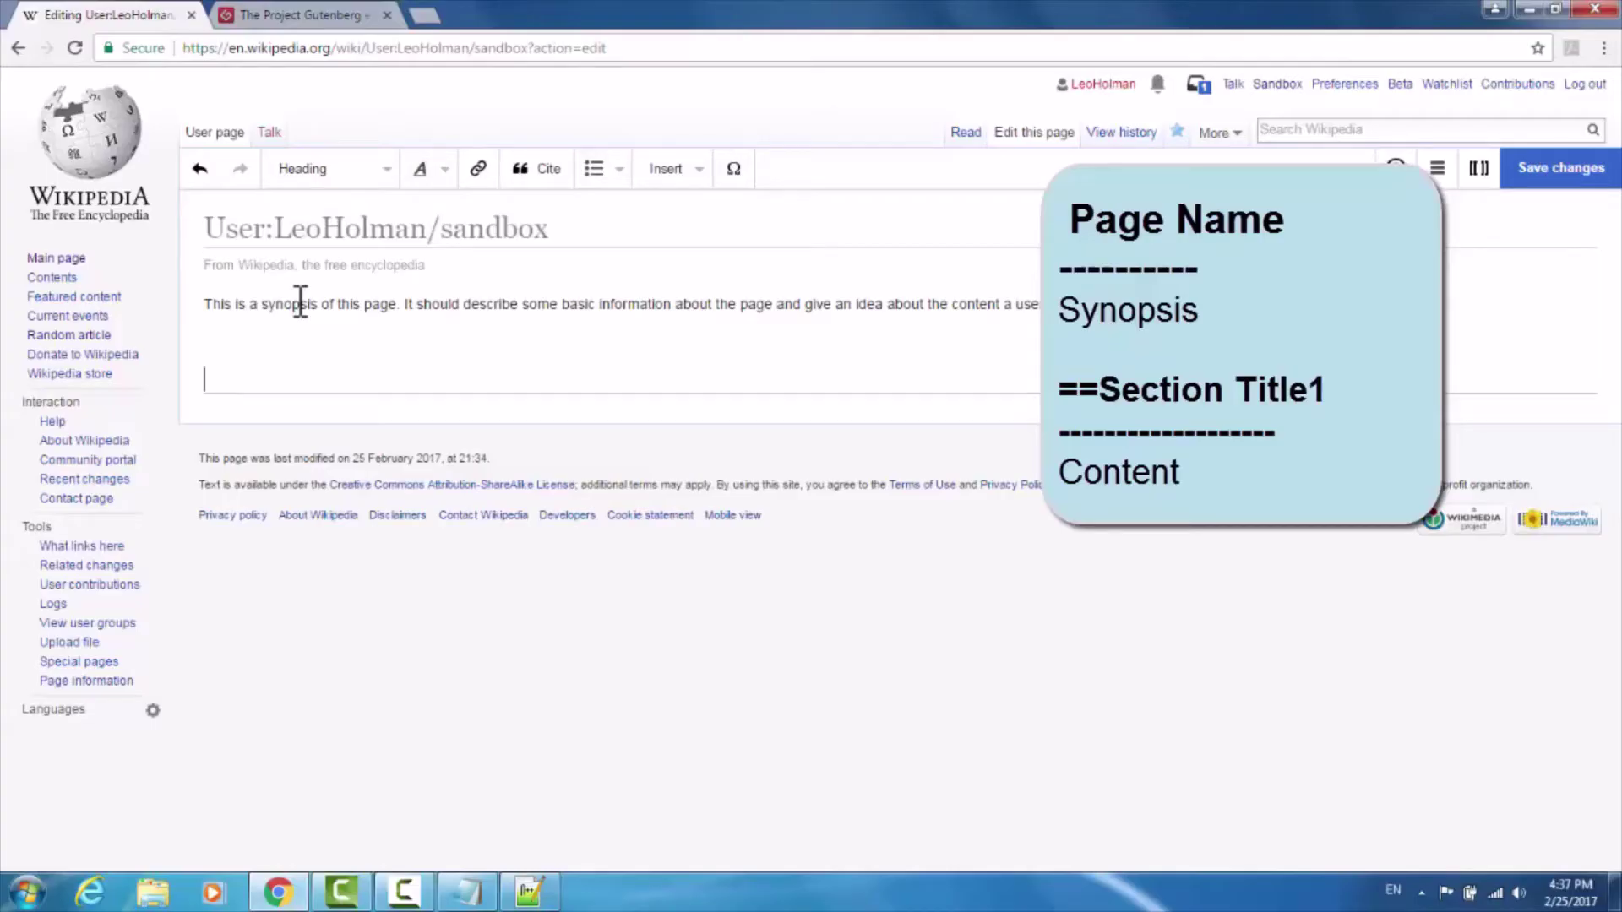
type("Ex")
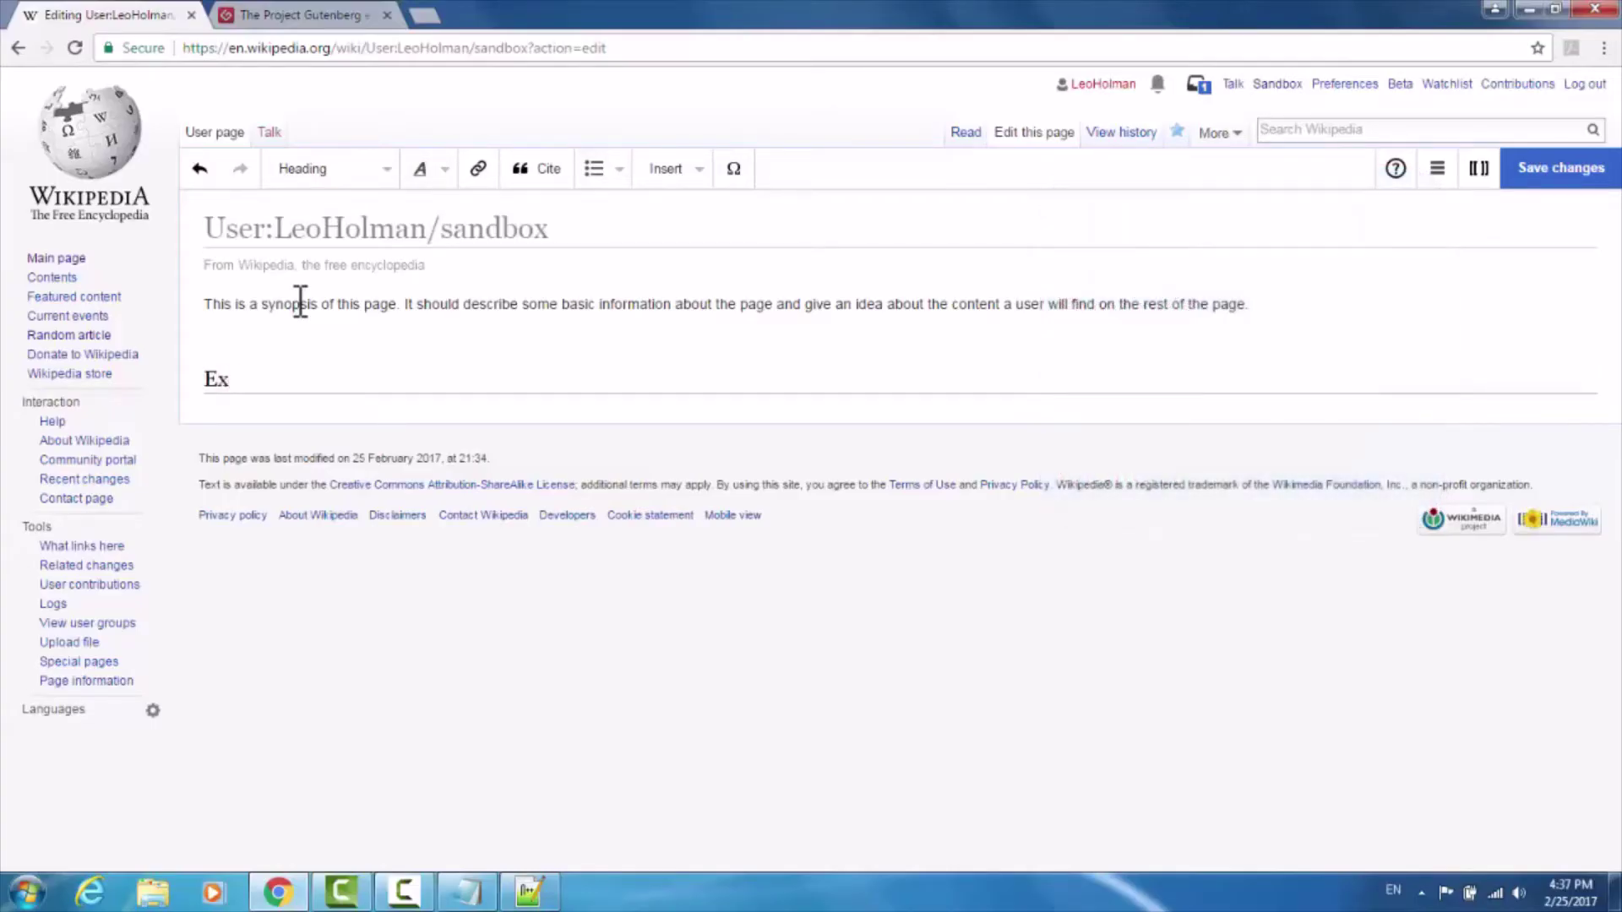
type("cerpt from Dr")
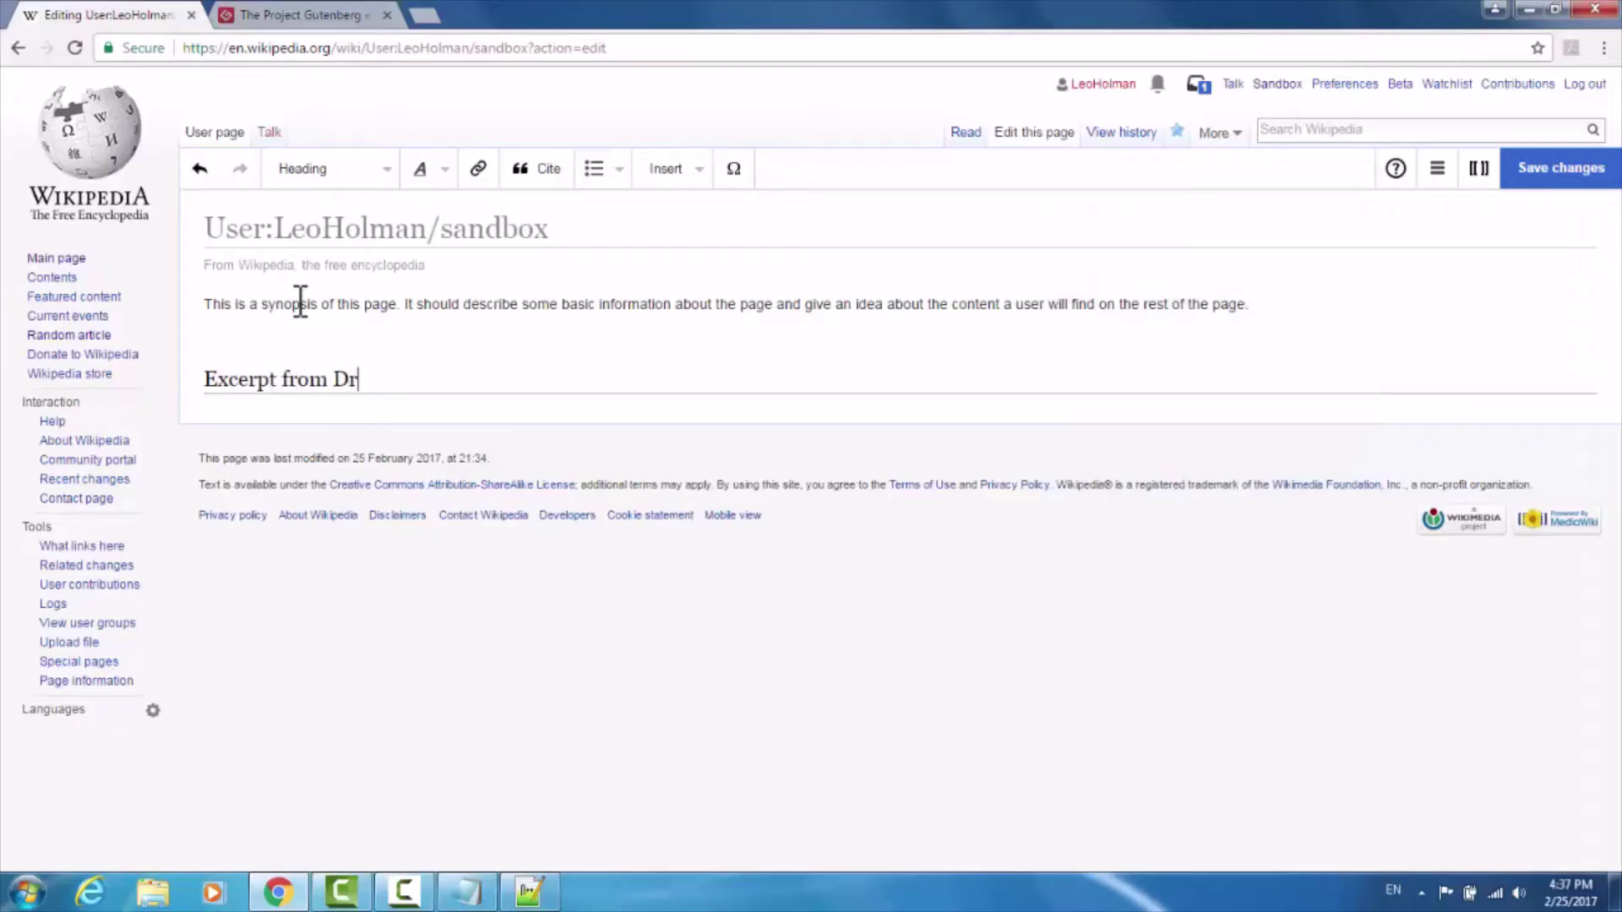
type("acula")
key("Return")
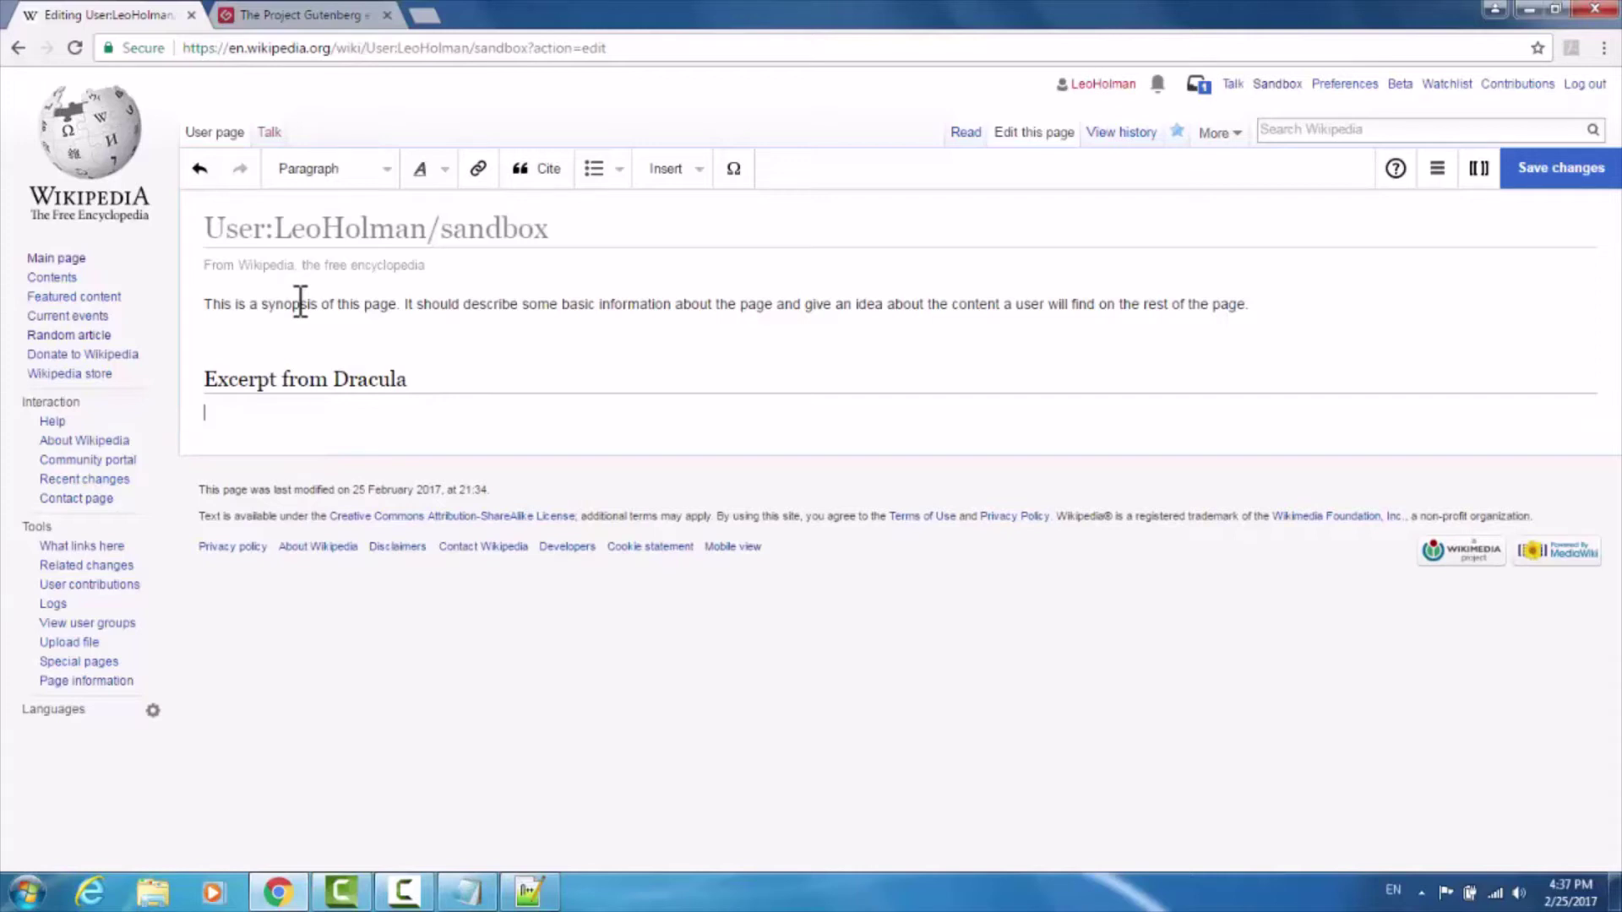
Paste the Dracula passage from Notepad under the Excerpt heading, followed by two blank lines.
left_click(466, 892)
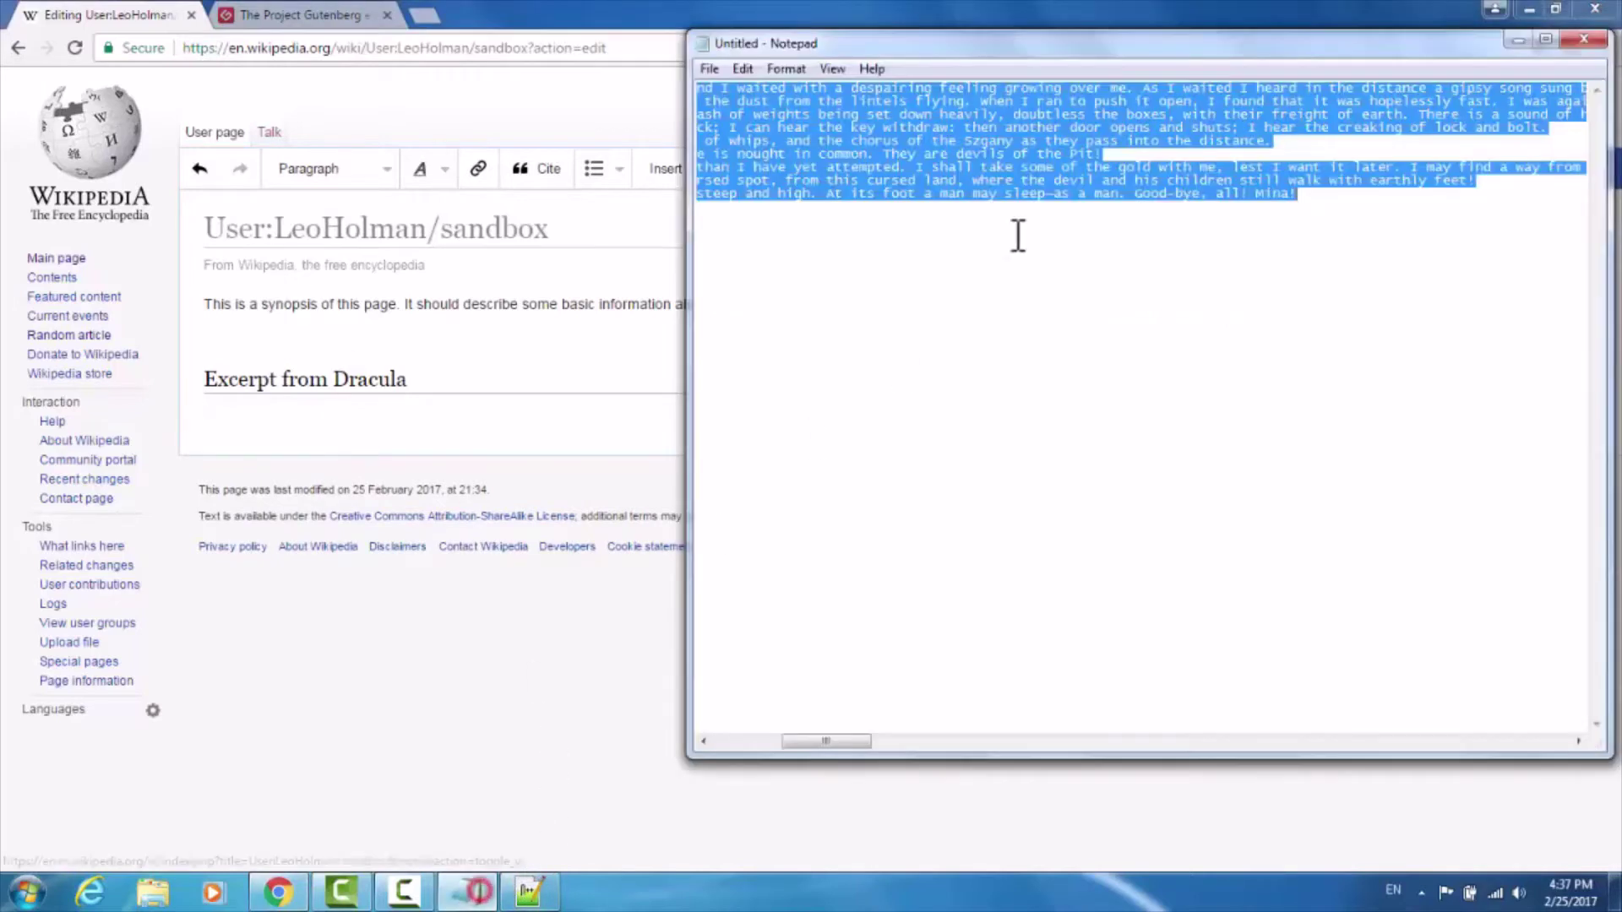
right_click(1044, 166)
left_click(1098, 231)
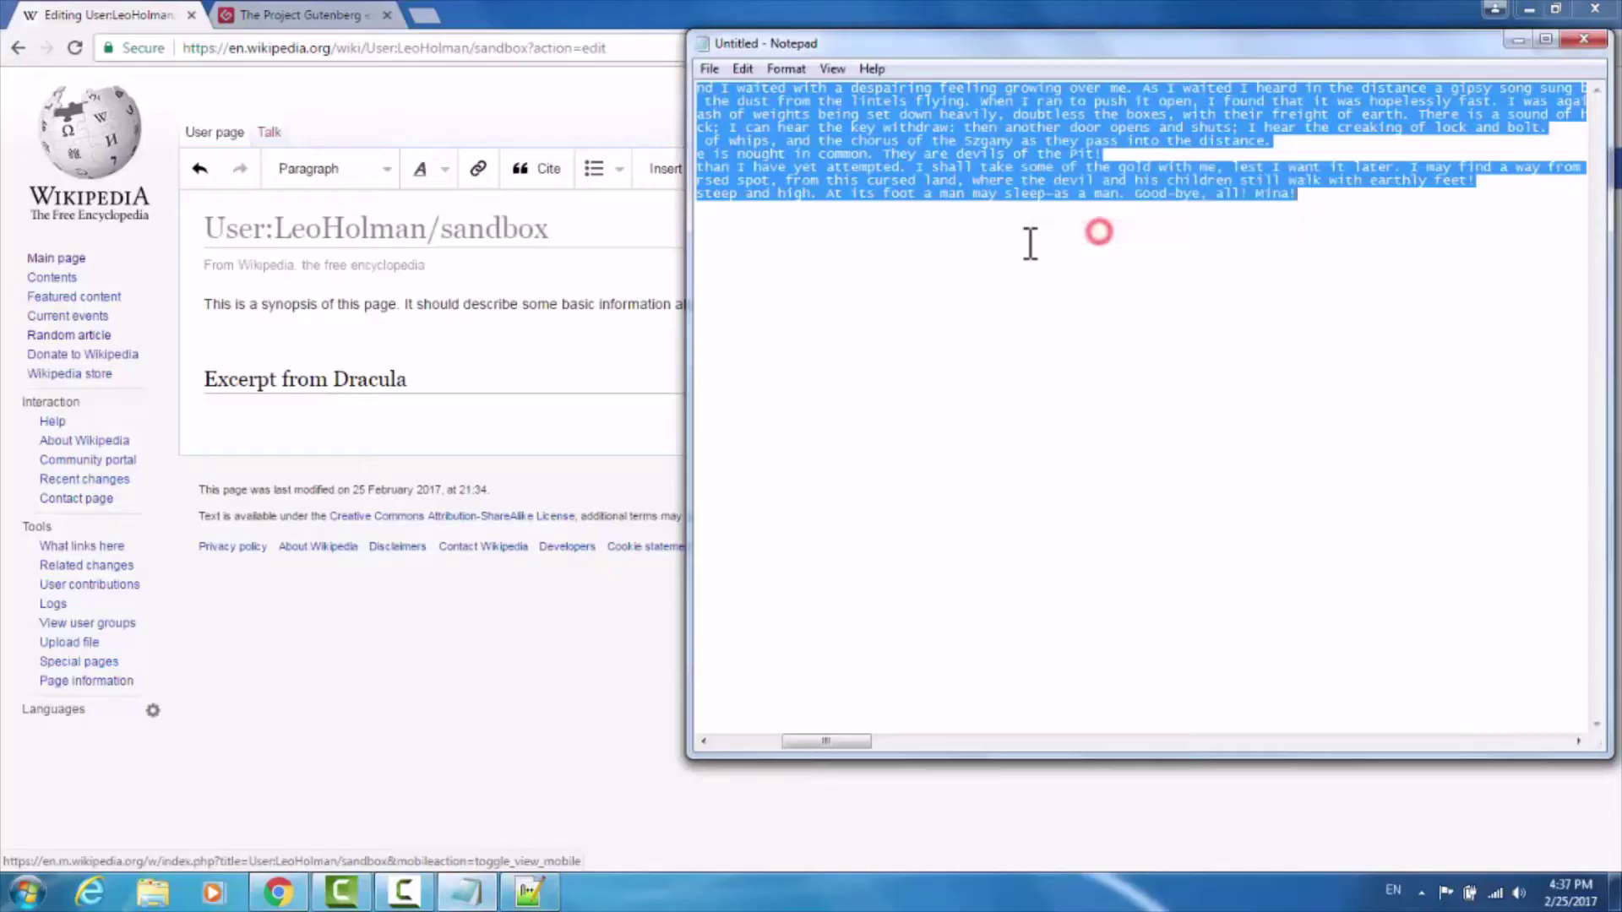
left_click(284, 407)
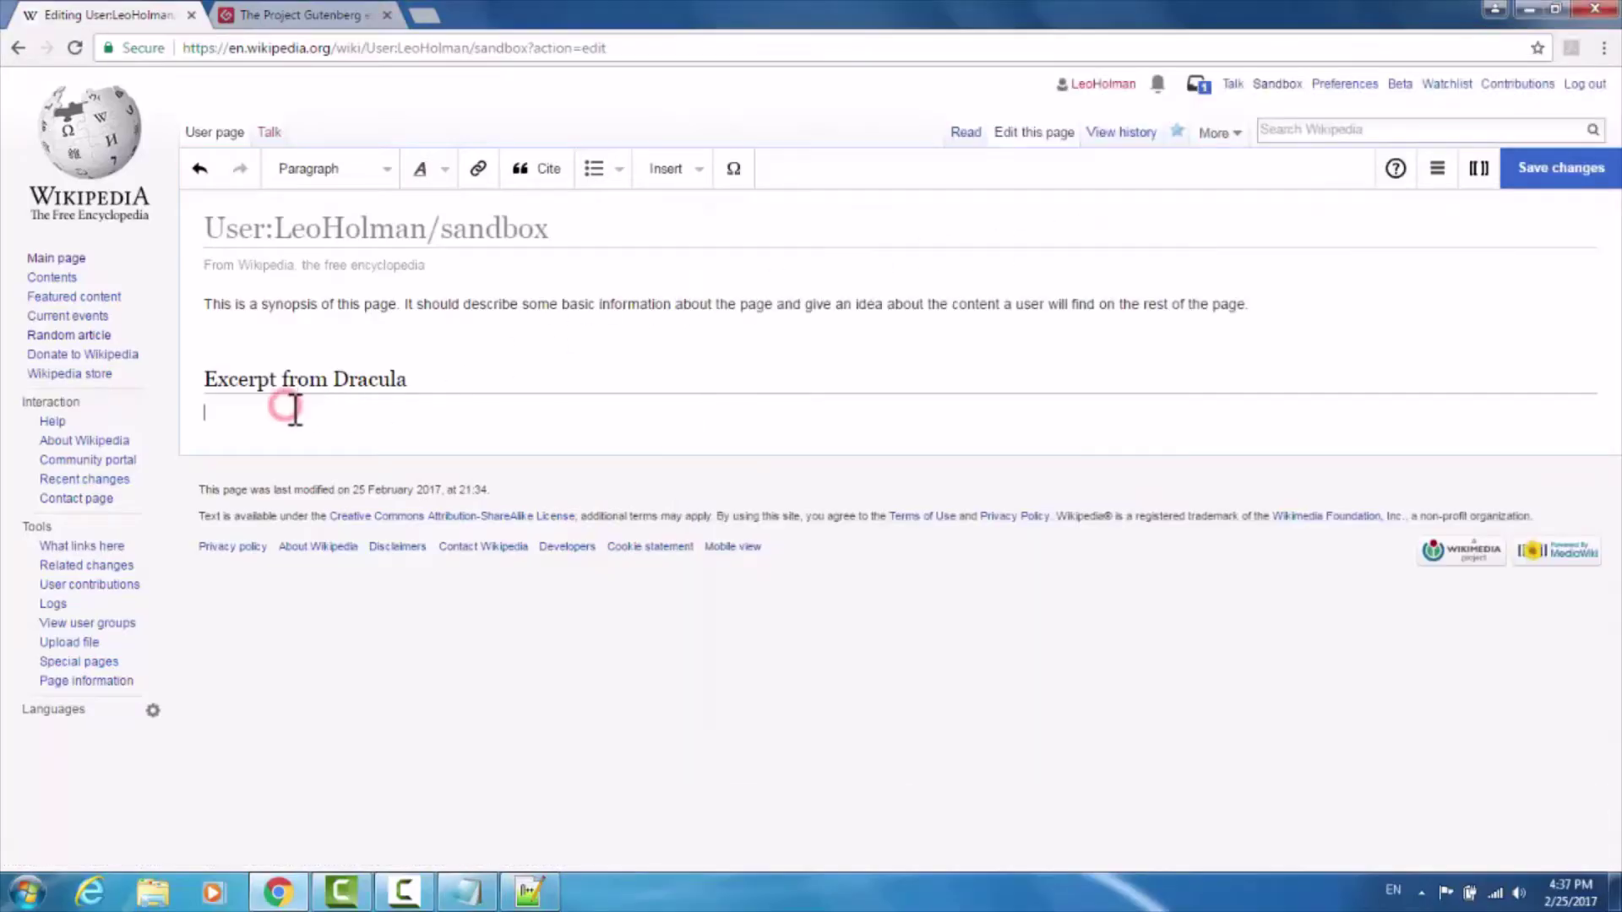
key("ctrl+v")
scroll(1062, 388, "down", 1)
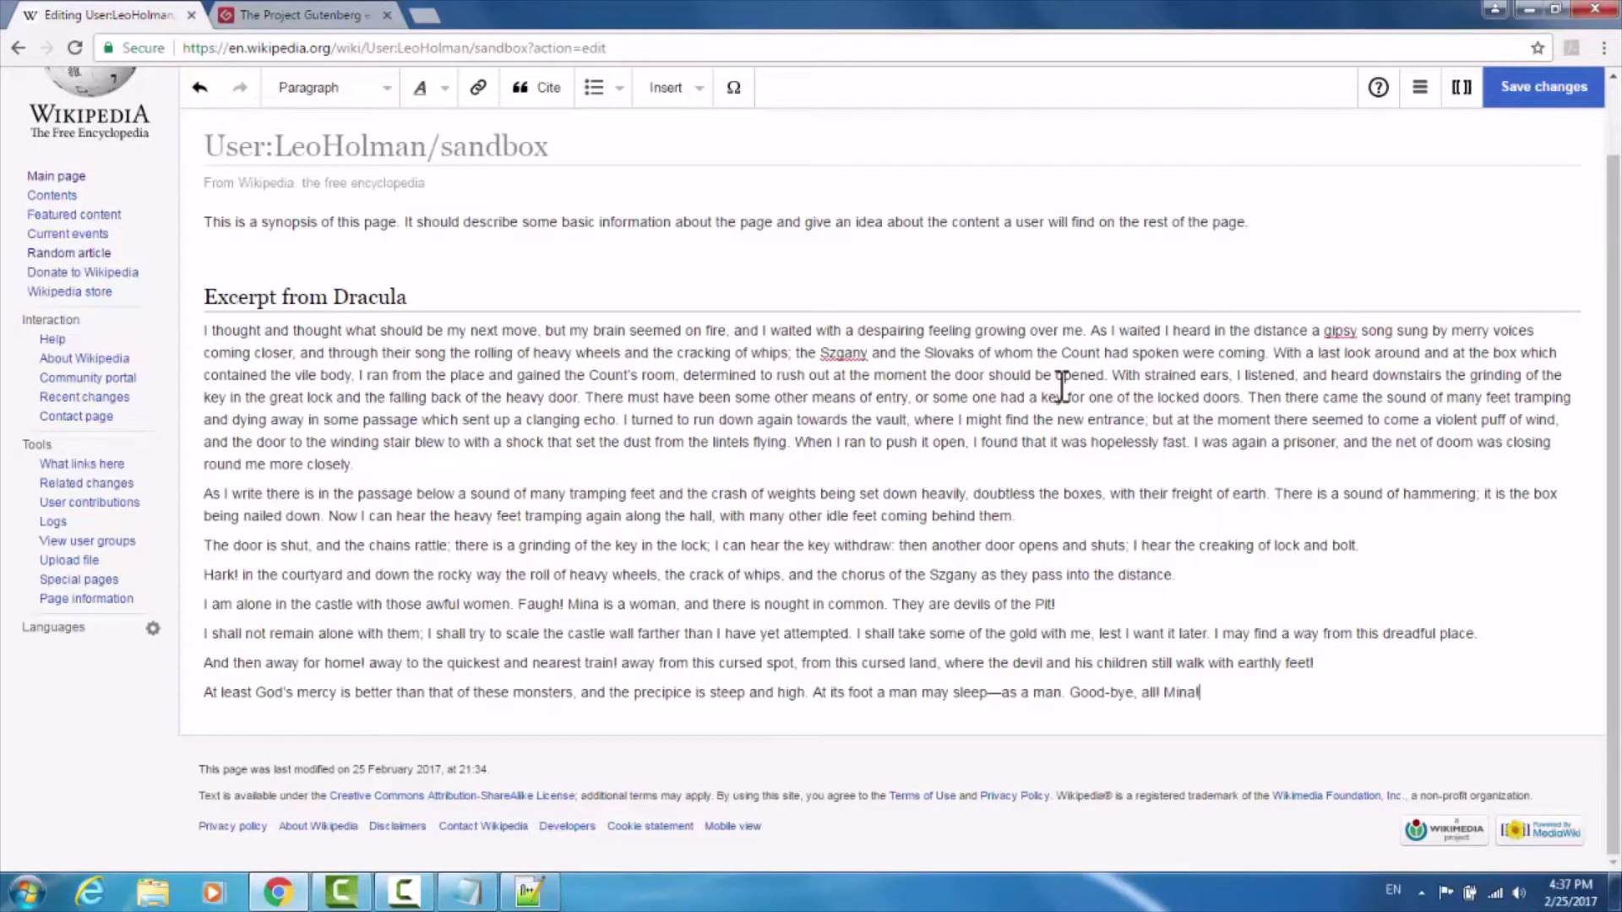
key("Return")
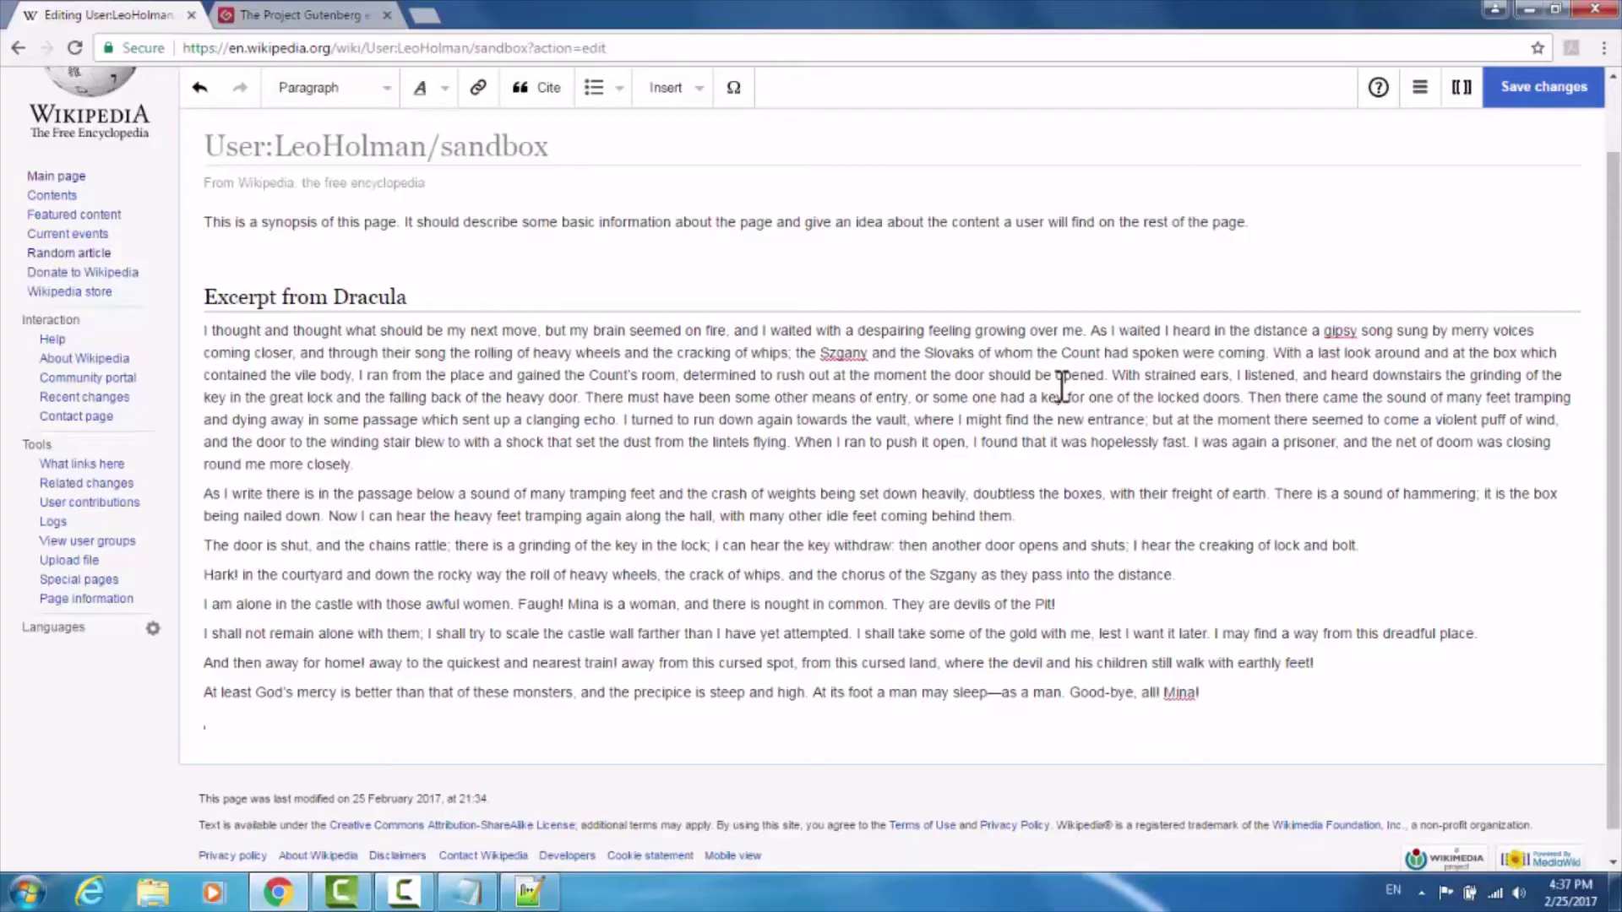
key("Return")
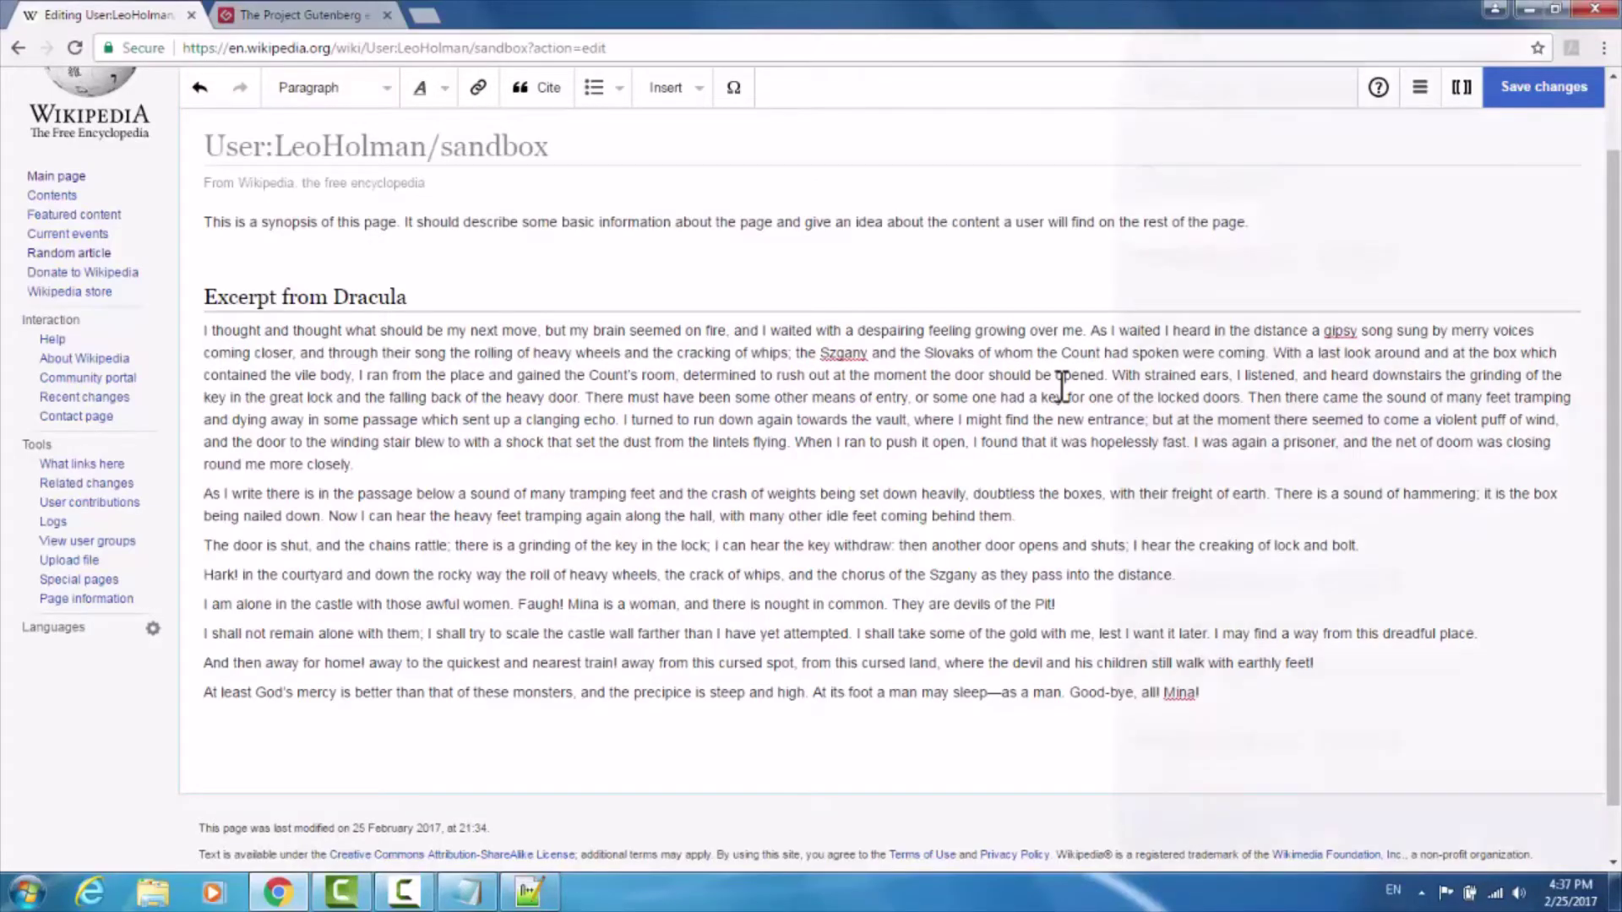
Create the Vampires, Monsters and Coffins headings with ==, each followed by an empty paragraph.
type("==Vampires")
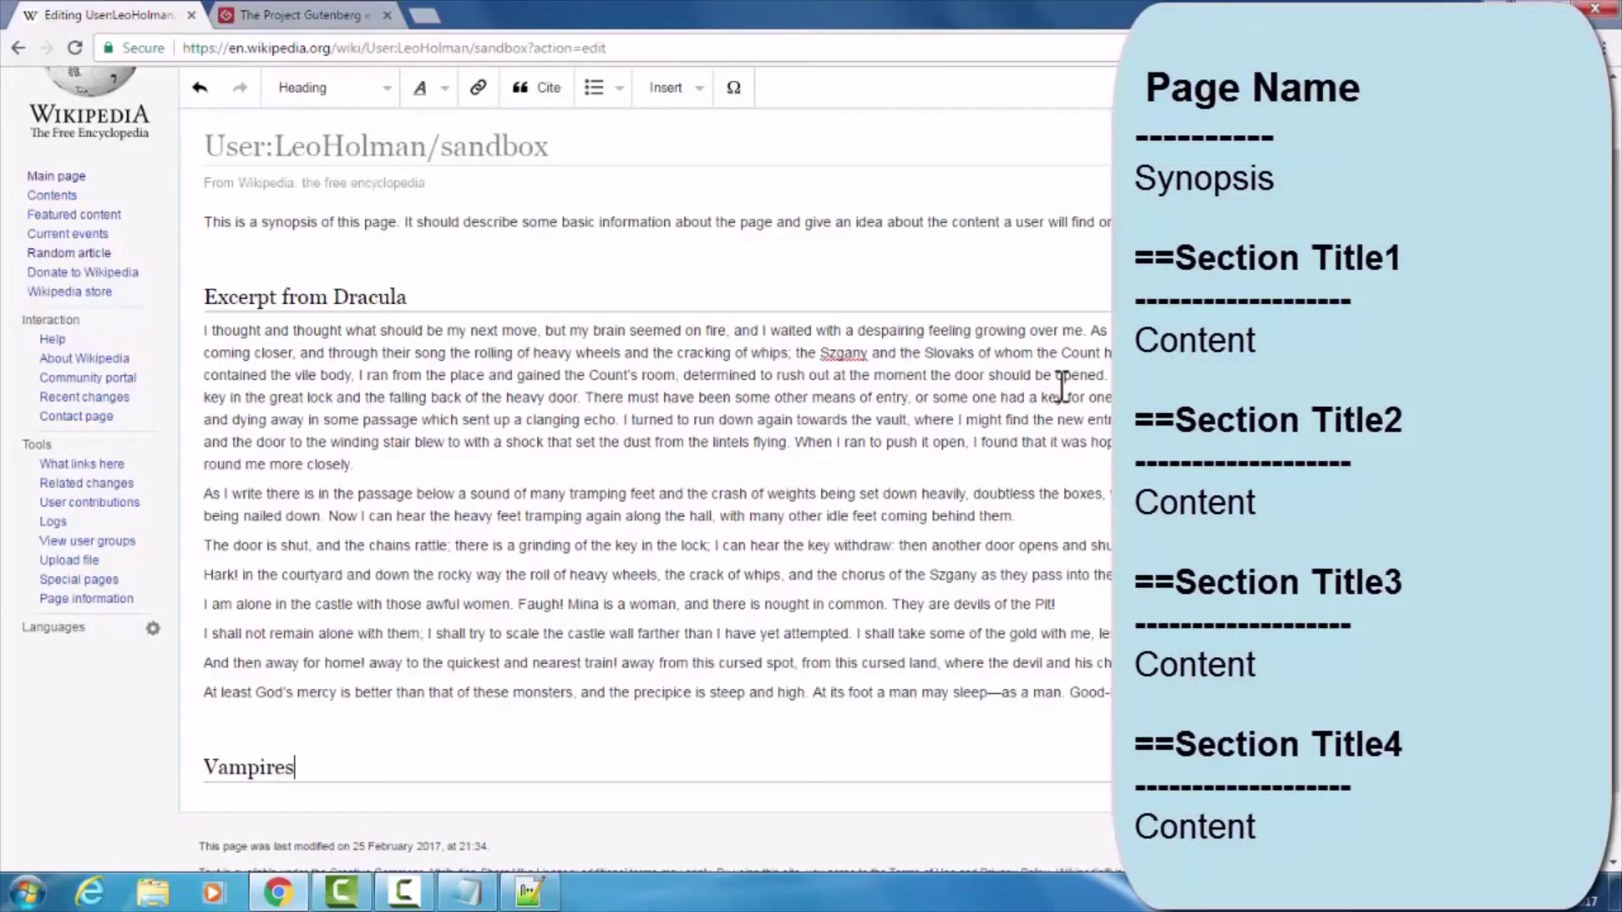
key("Return")
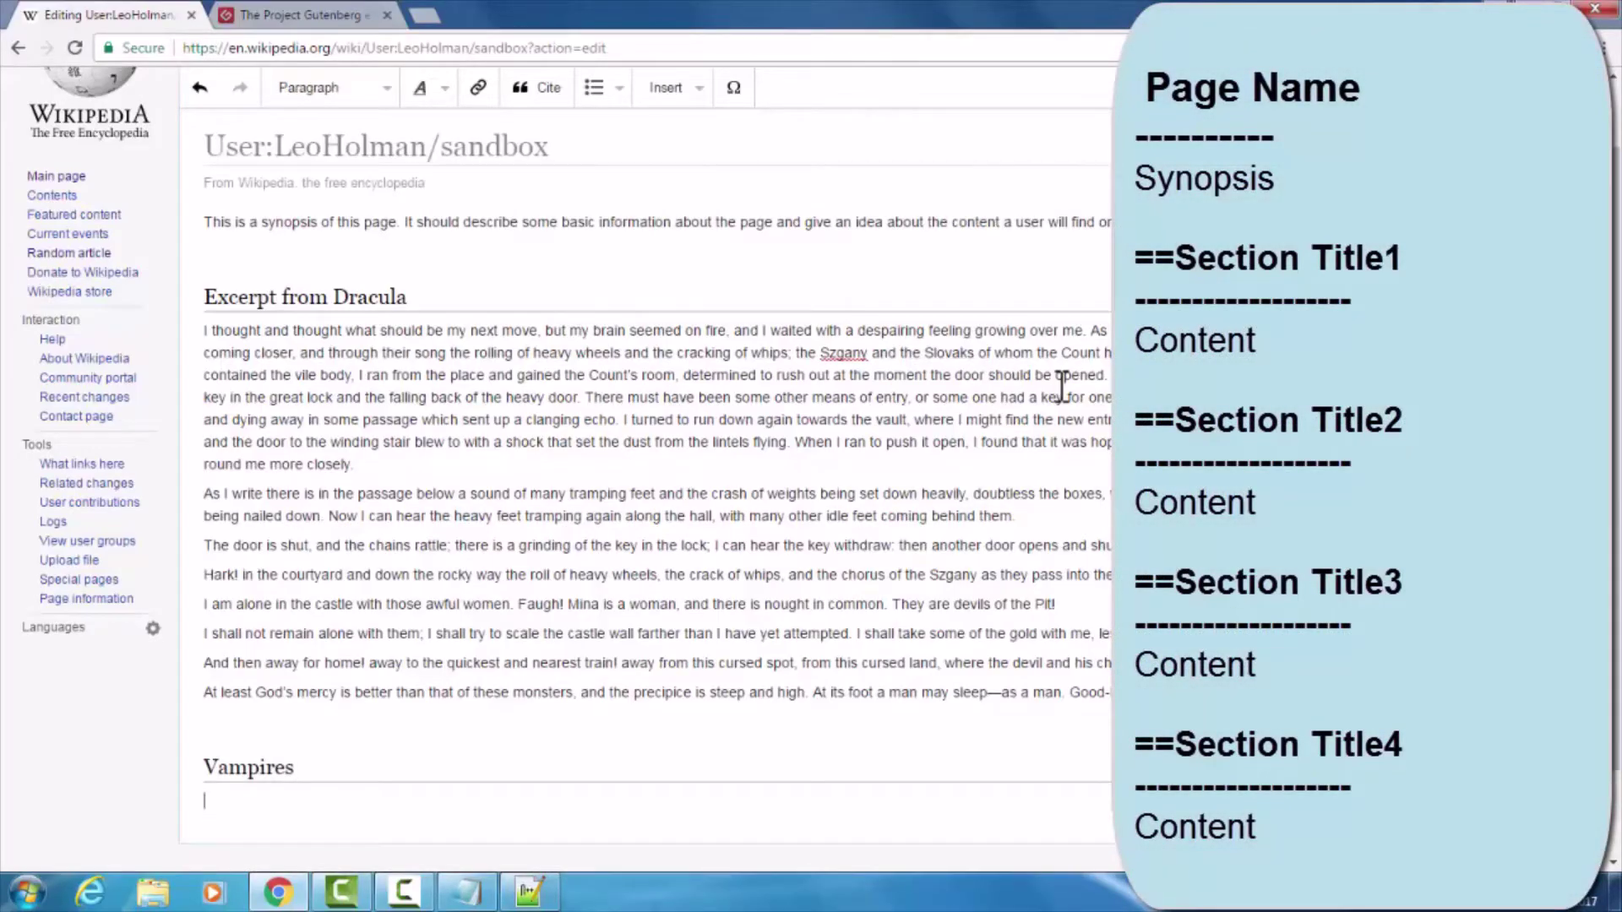
key("Return")
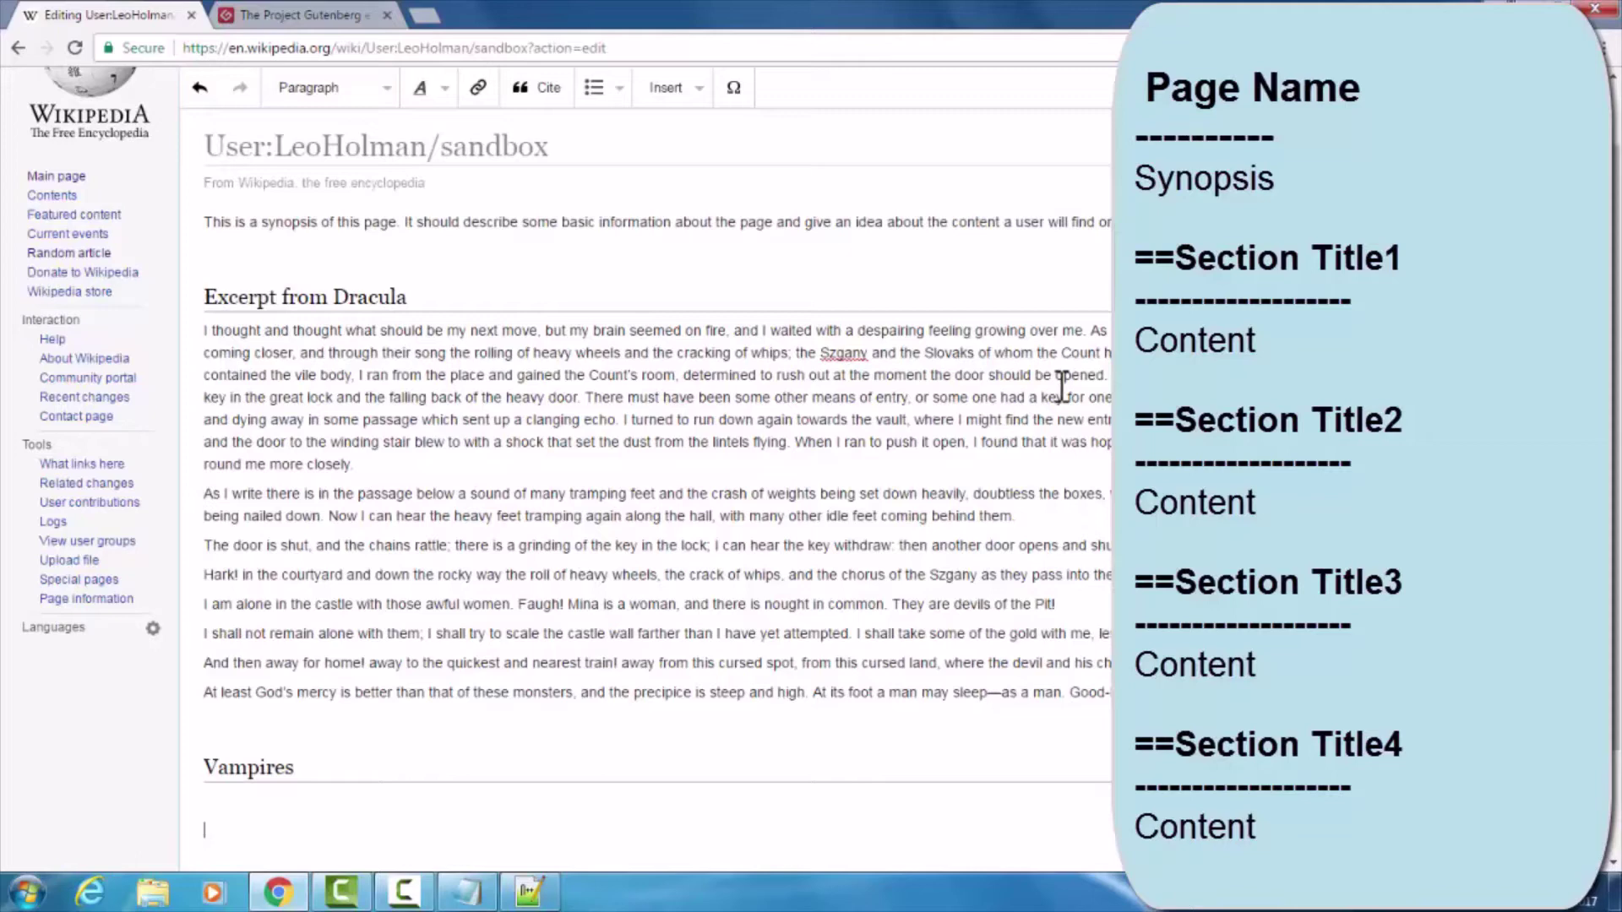
type("==Monster")
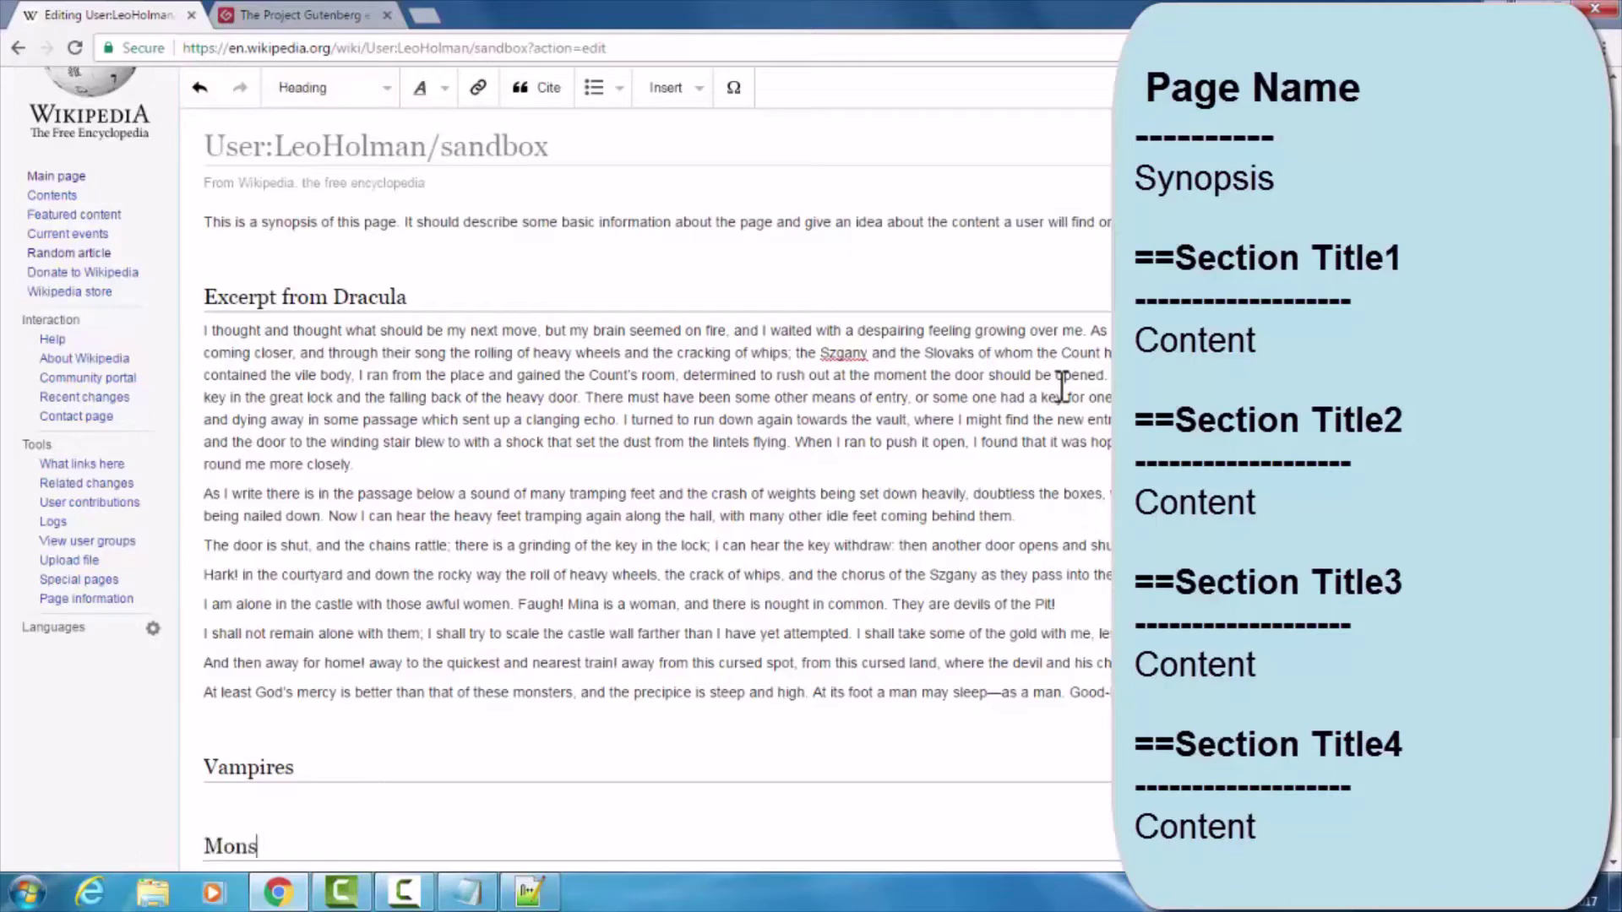
type("s")
key("Return")
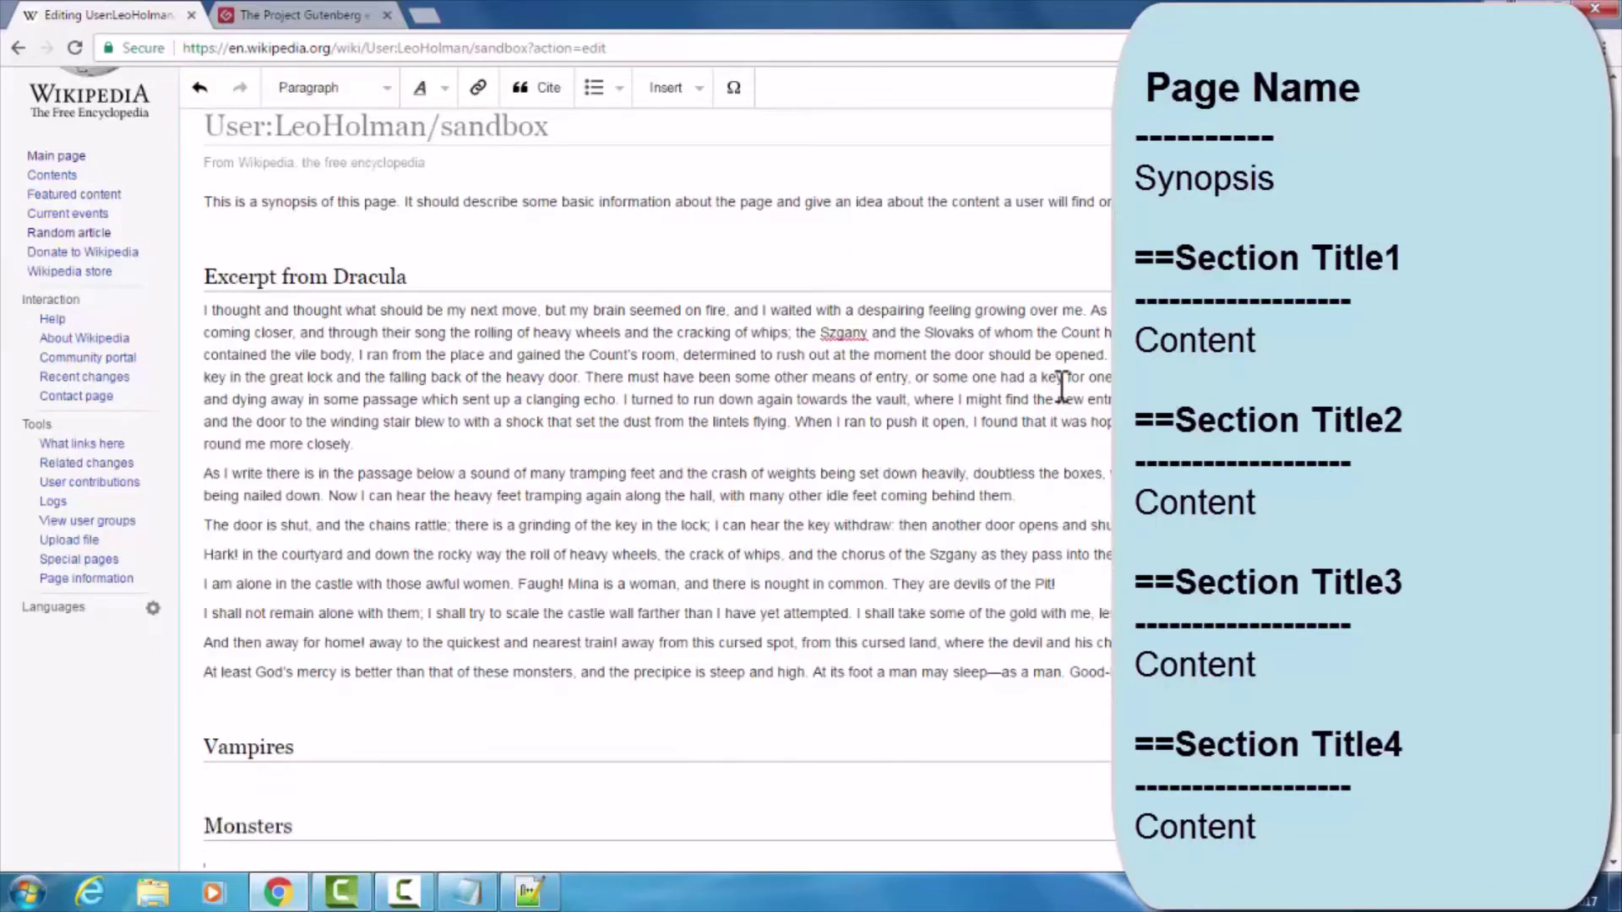
key("Return")
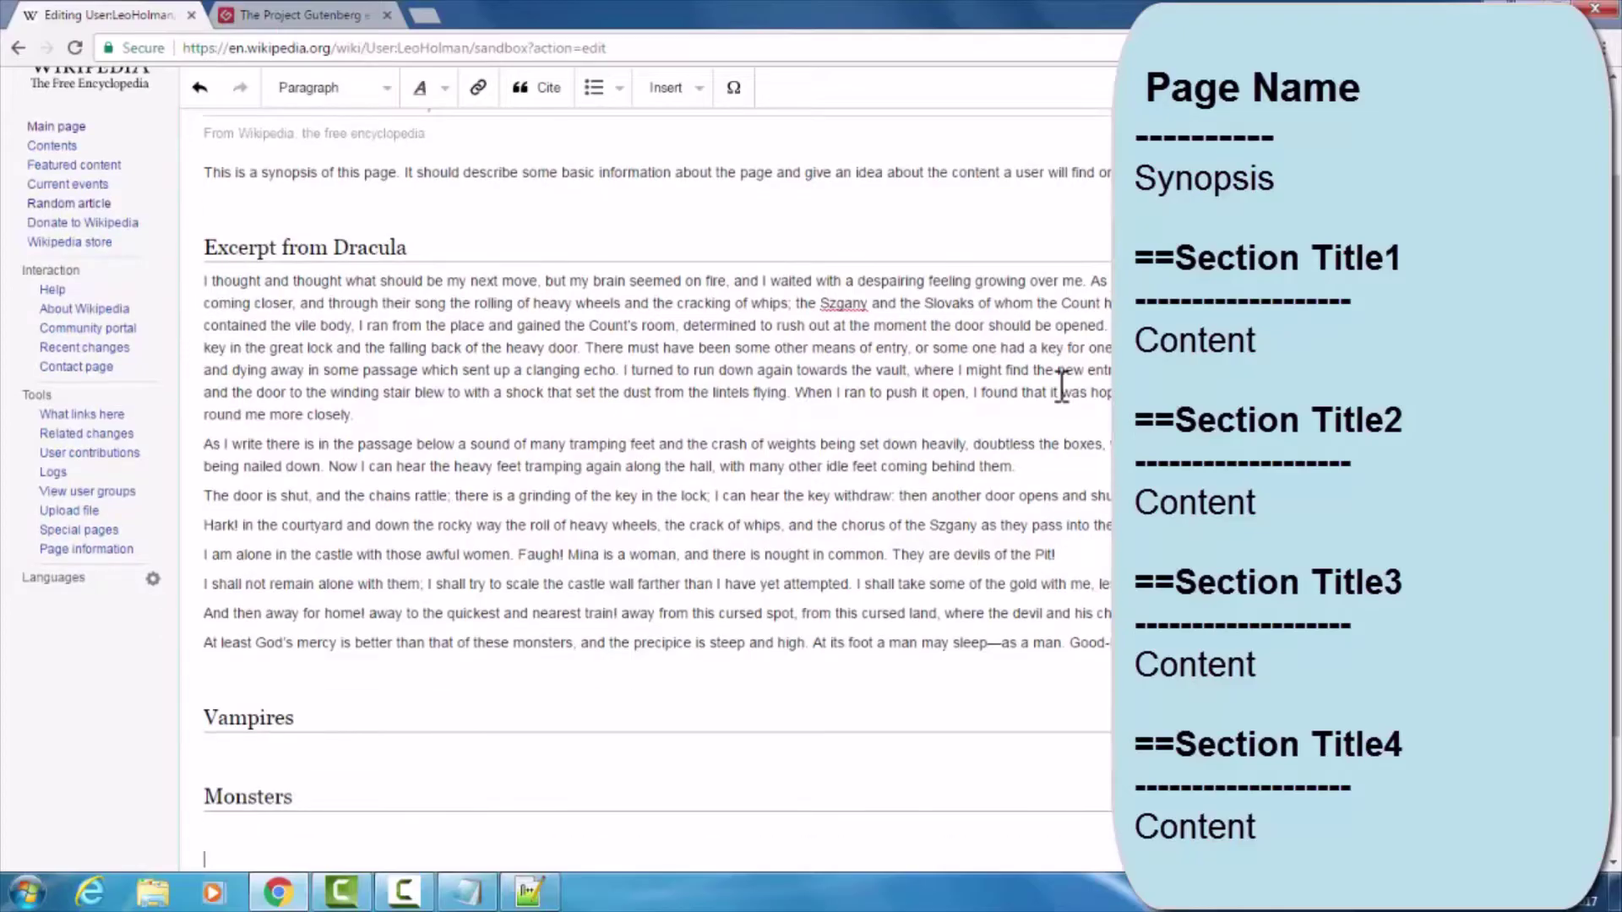
type("==Coffins")
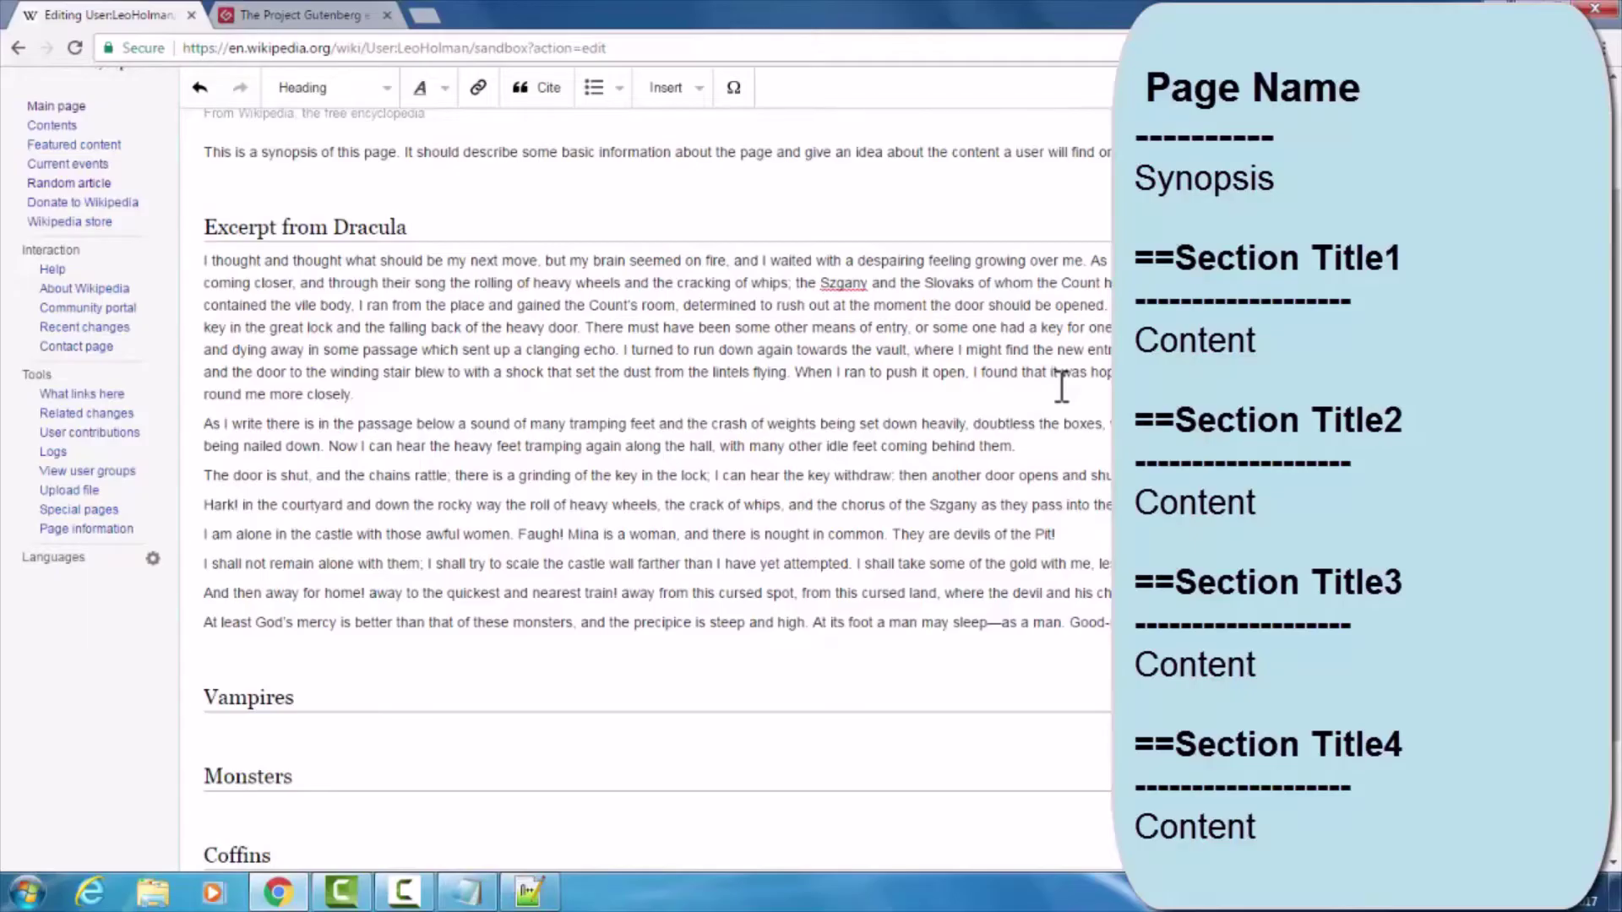
key("Return")
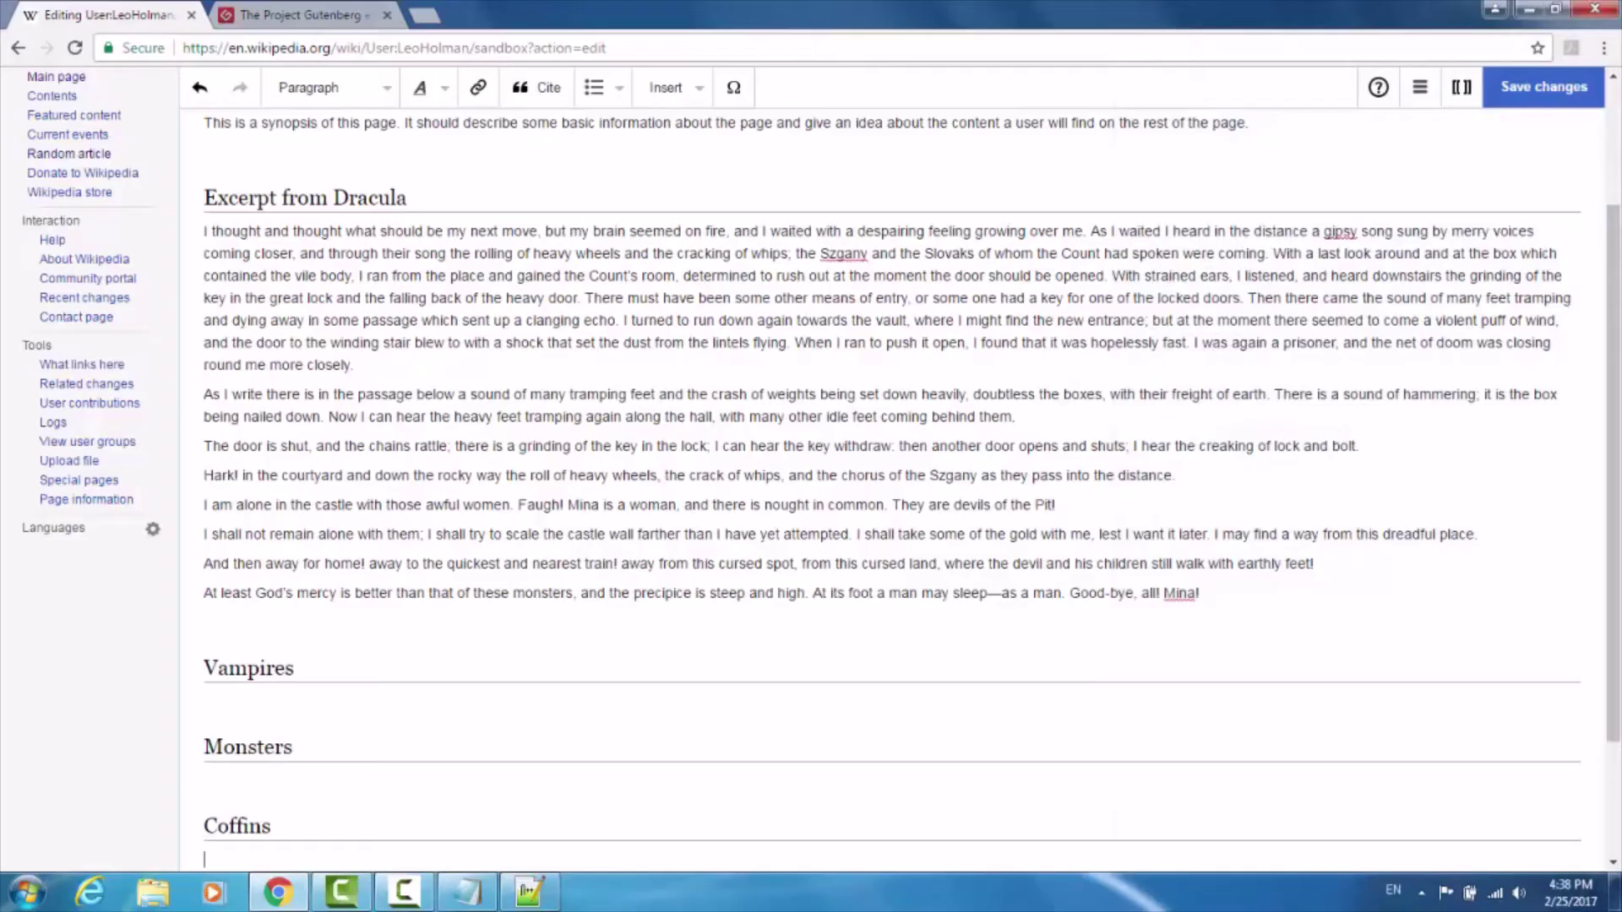
Save the sandbox with a summary listing the Dracula excerpt and the Vampires, Monsters and Coffins sections.
left_click(1531, 93)
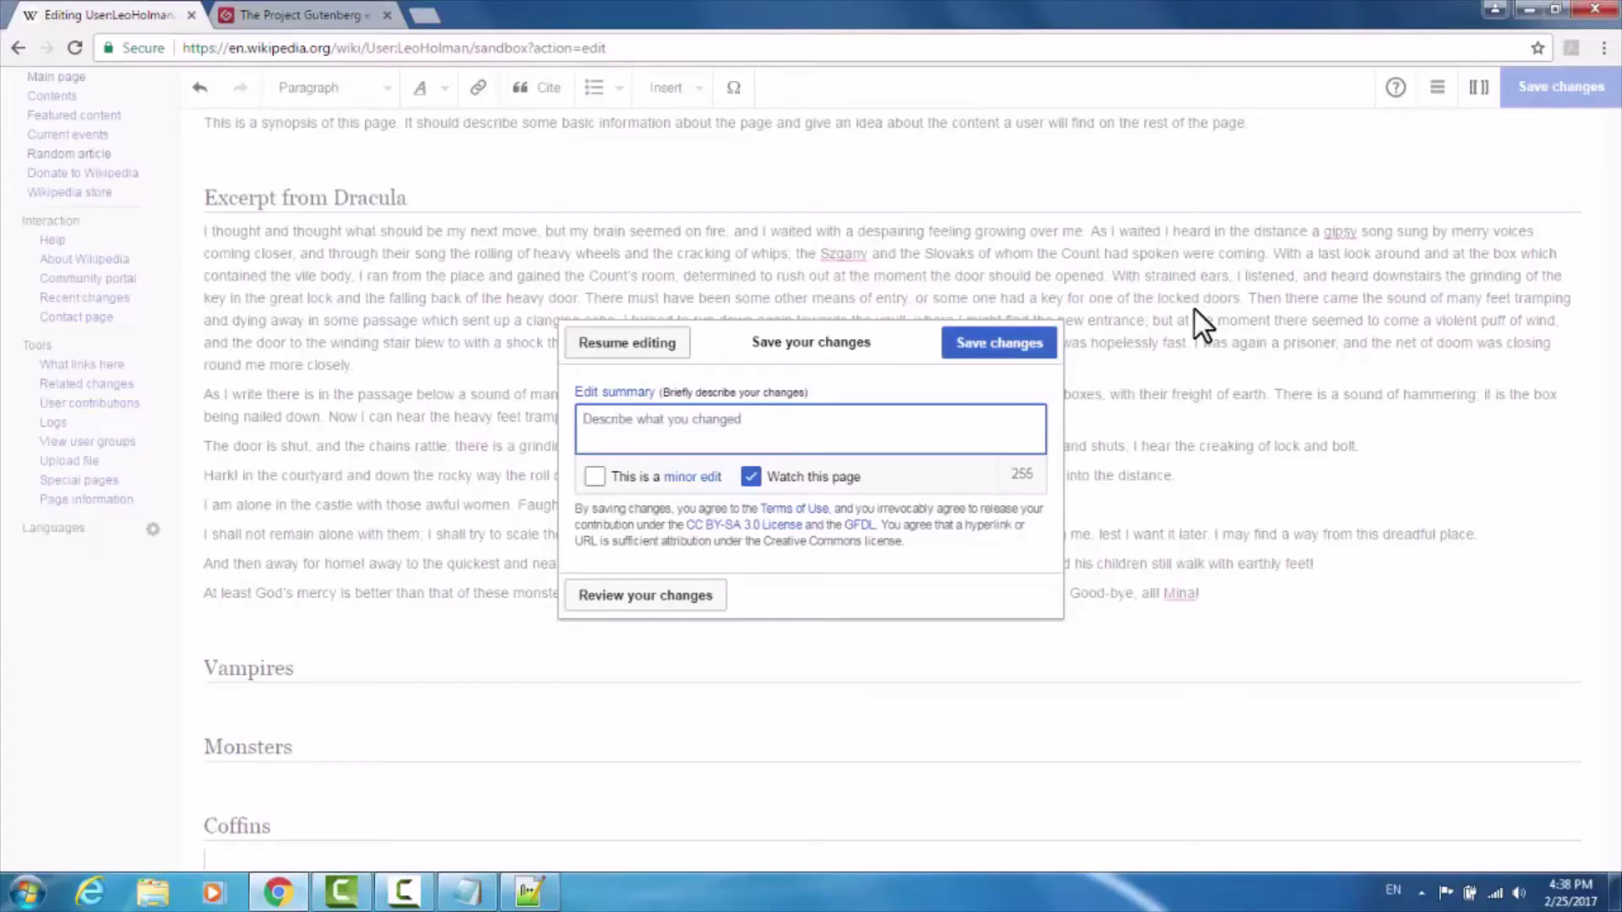
type("Added ")
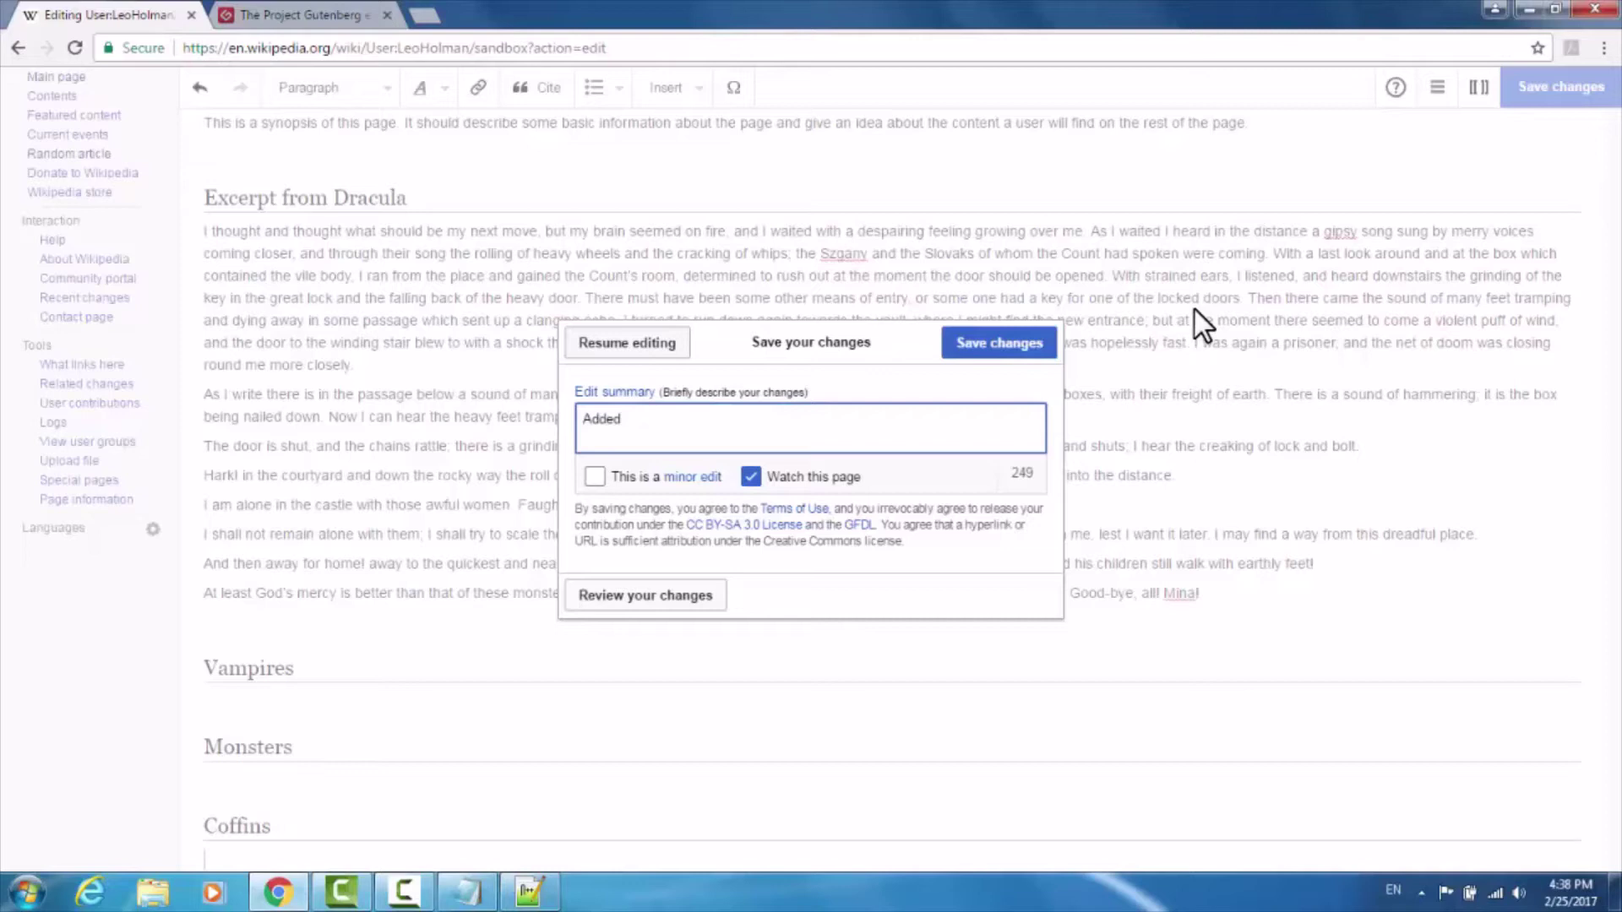
type("sections excerpt from dracula")
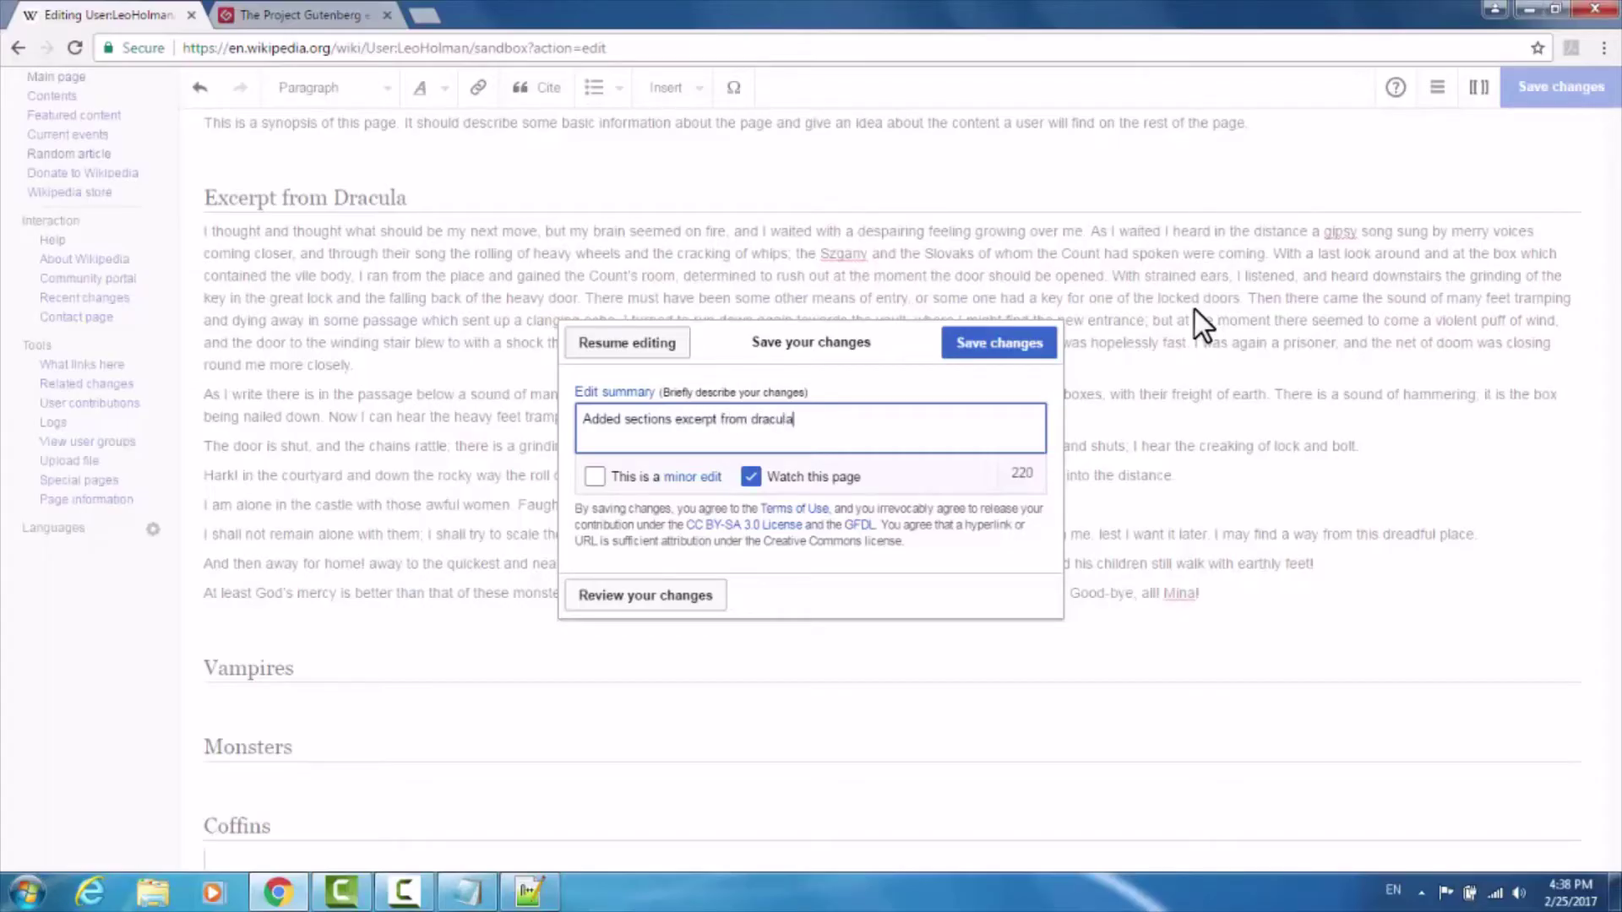
type(". vampires and m")
key("BackSpace")
key("BackSpace")
key("BackSpace")
key("BackSpace")
key("BackSpace")
key("BackSpace")
type(", monsters and co")
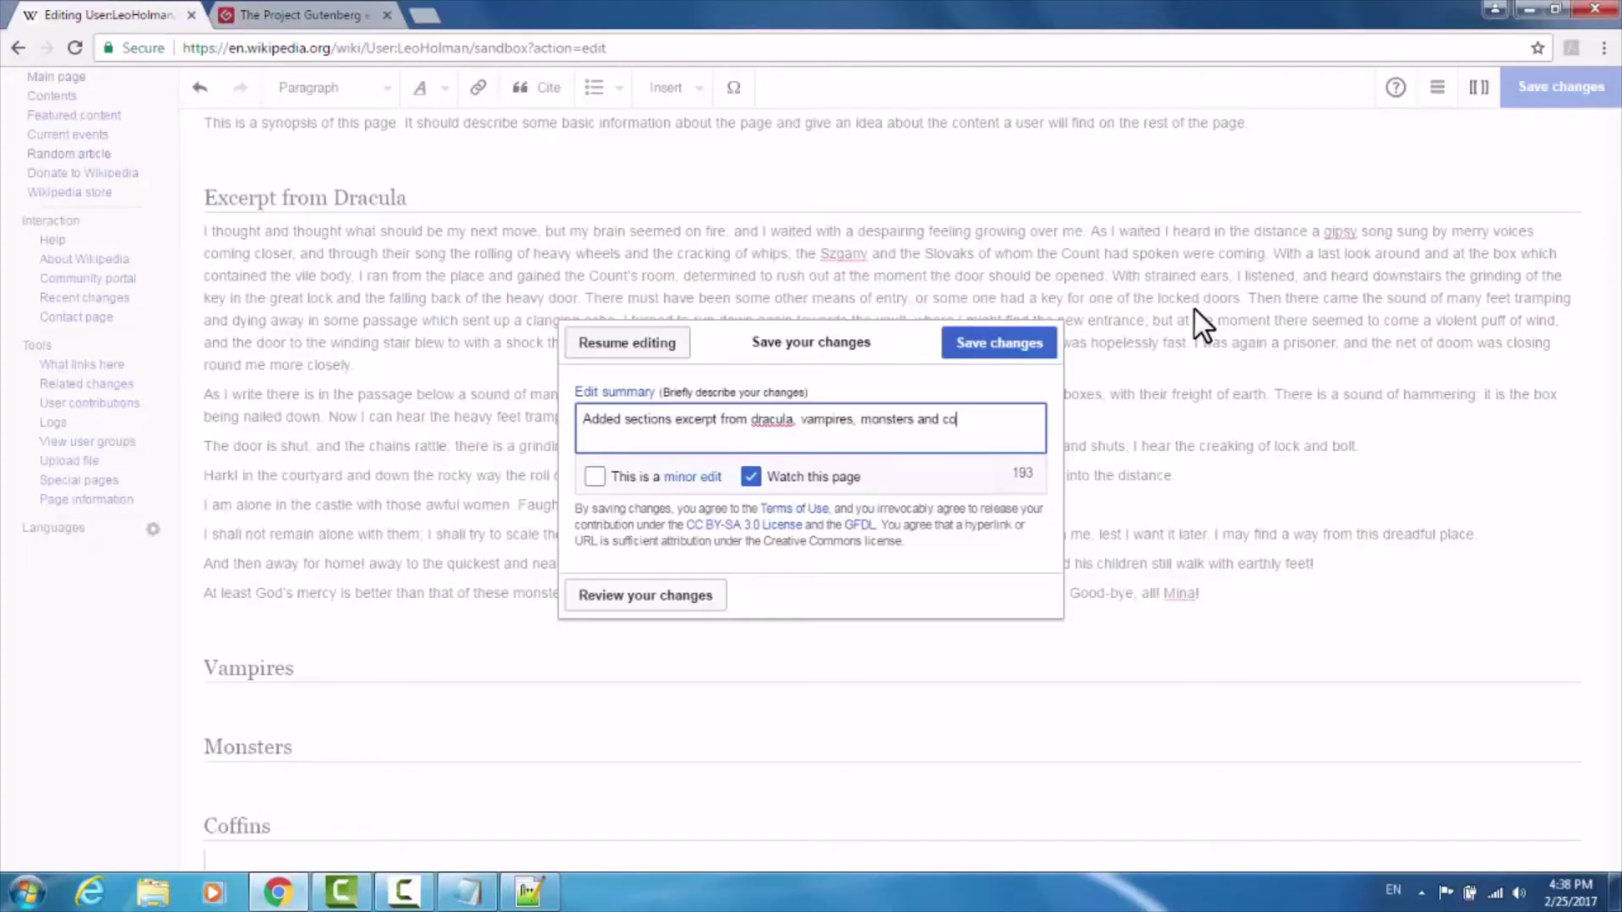
type("ffins, added content to those section")
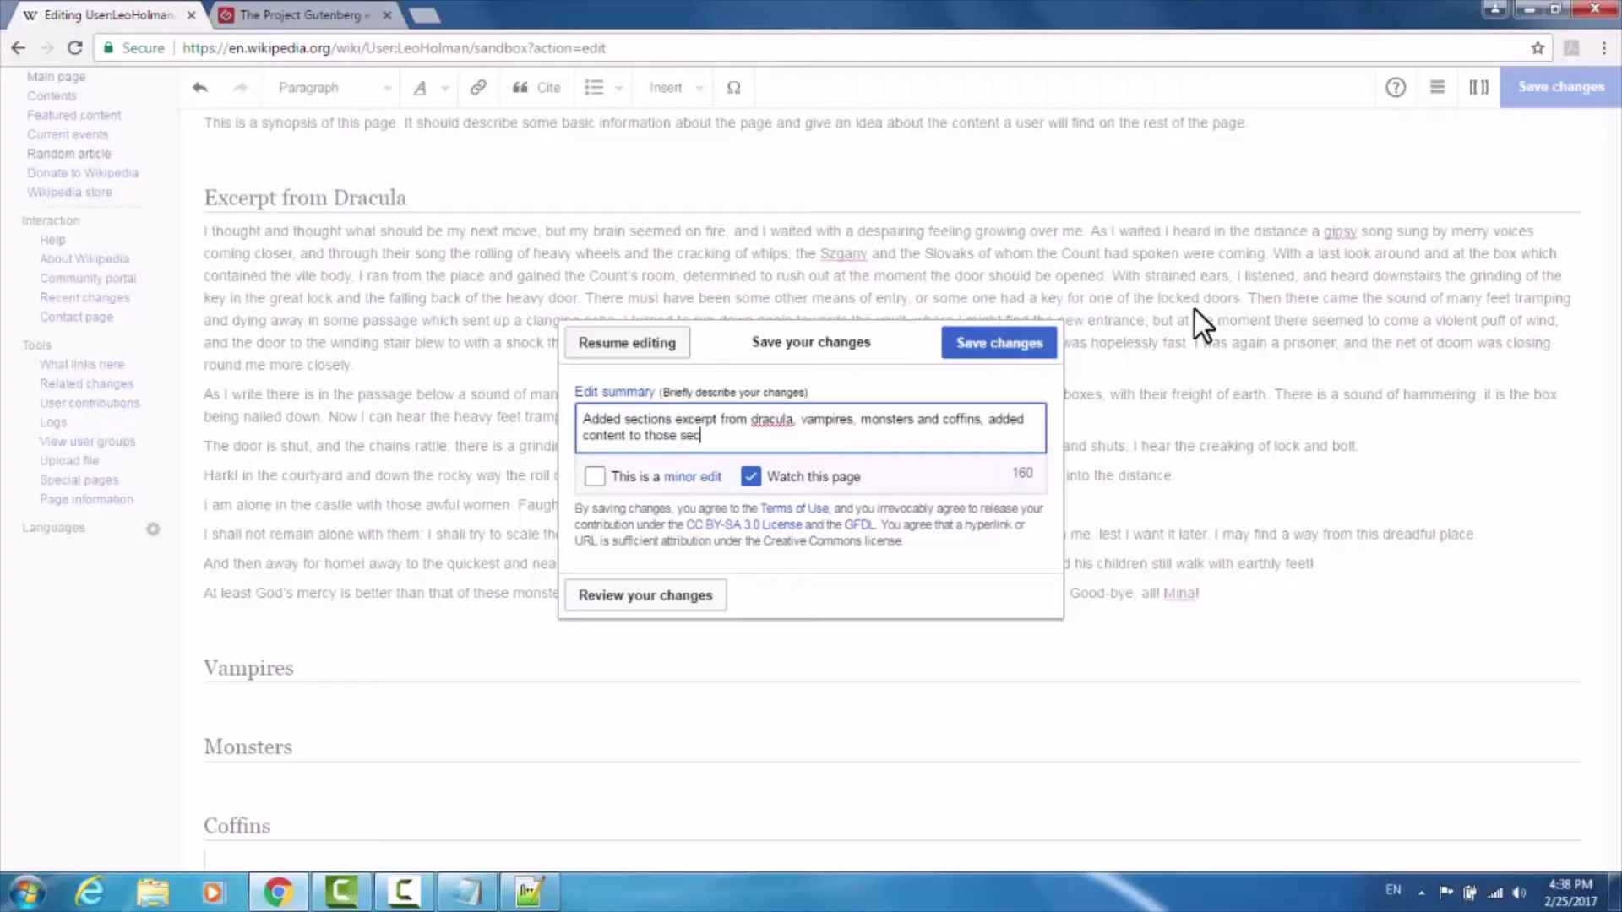
left_click(1022, 348)
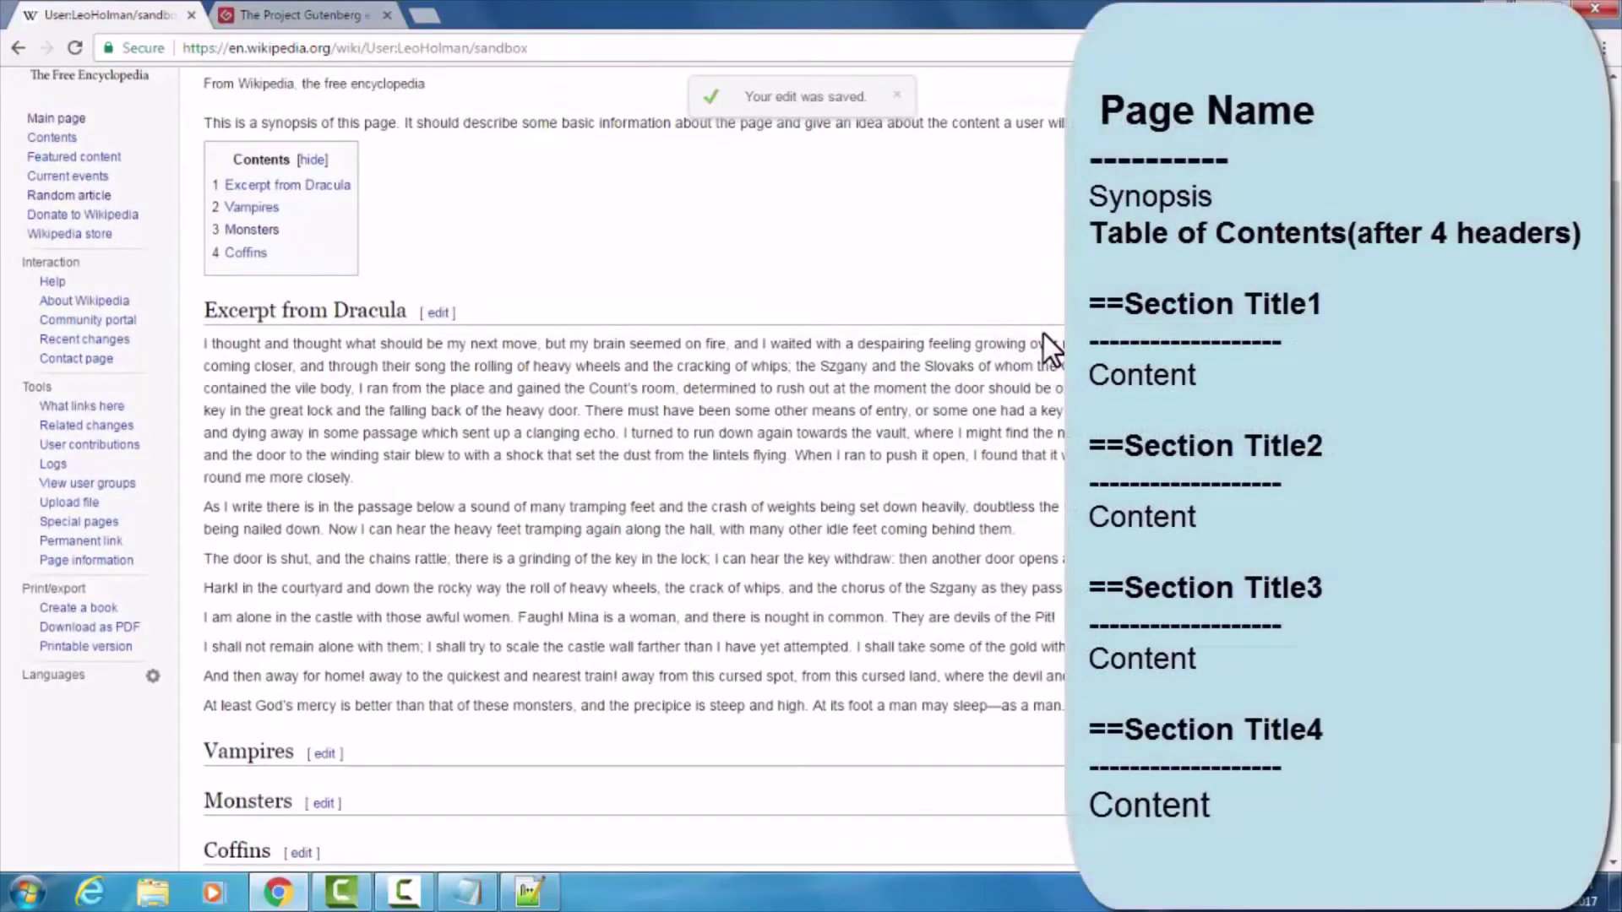
Jump to the Coffins section from the Contents box, then reopen the sandbox for editing.
scroll(1044, 334, "up", 1)
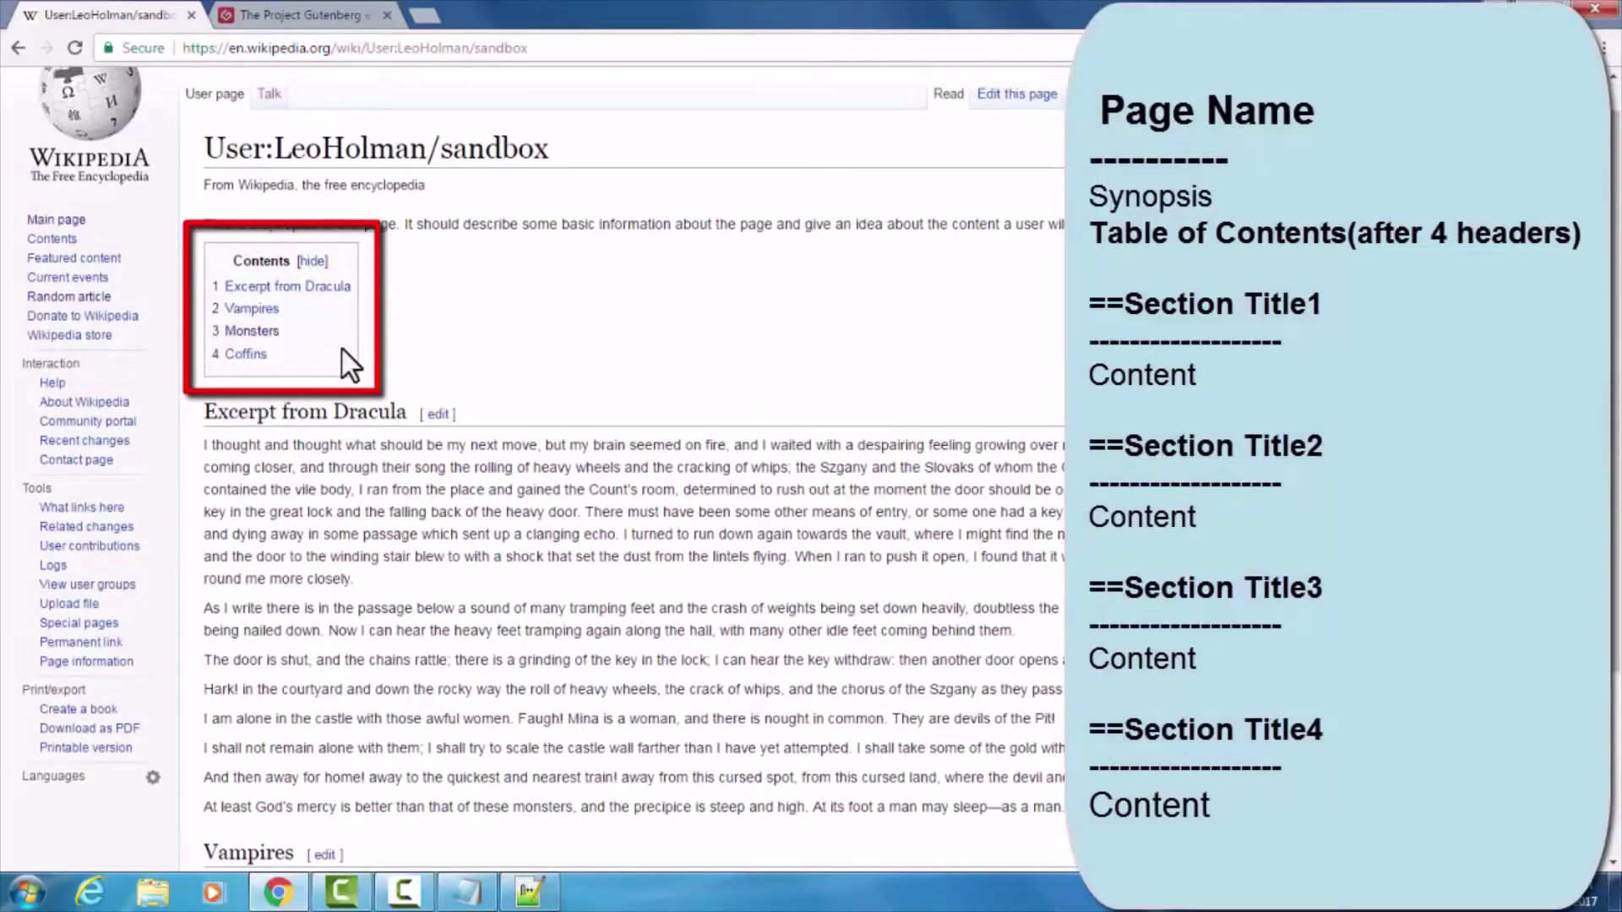
scroll(649, 292, "down", 1)
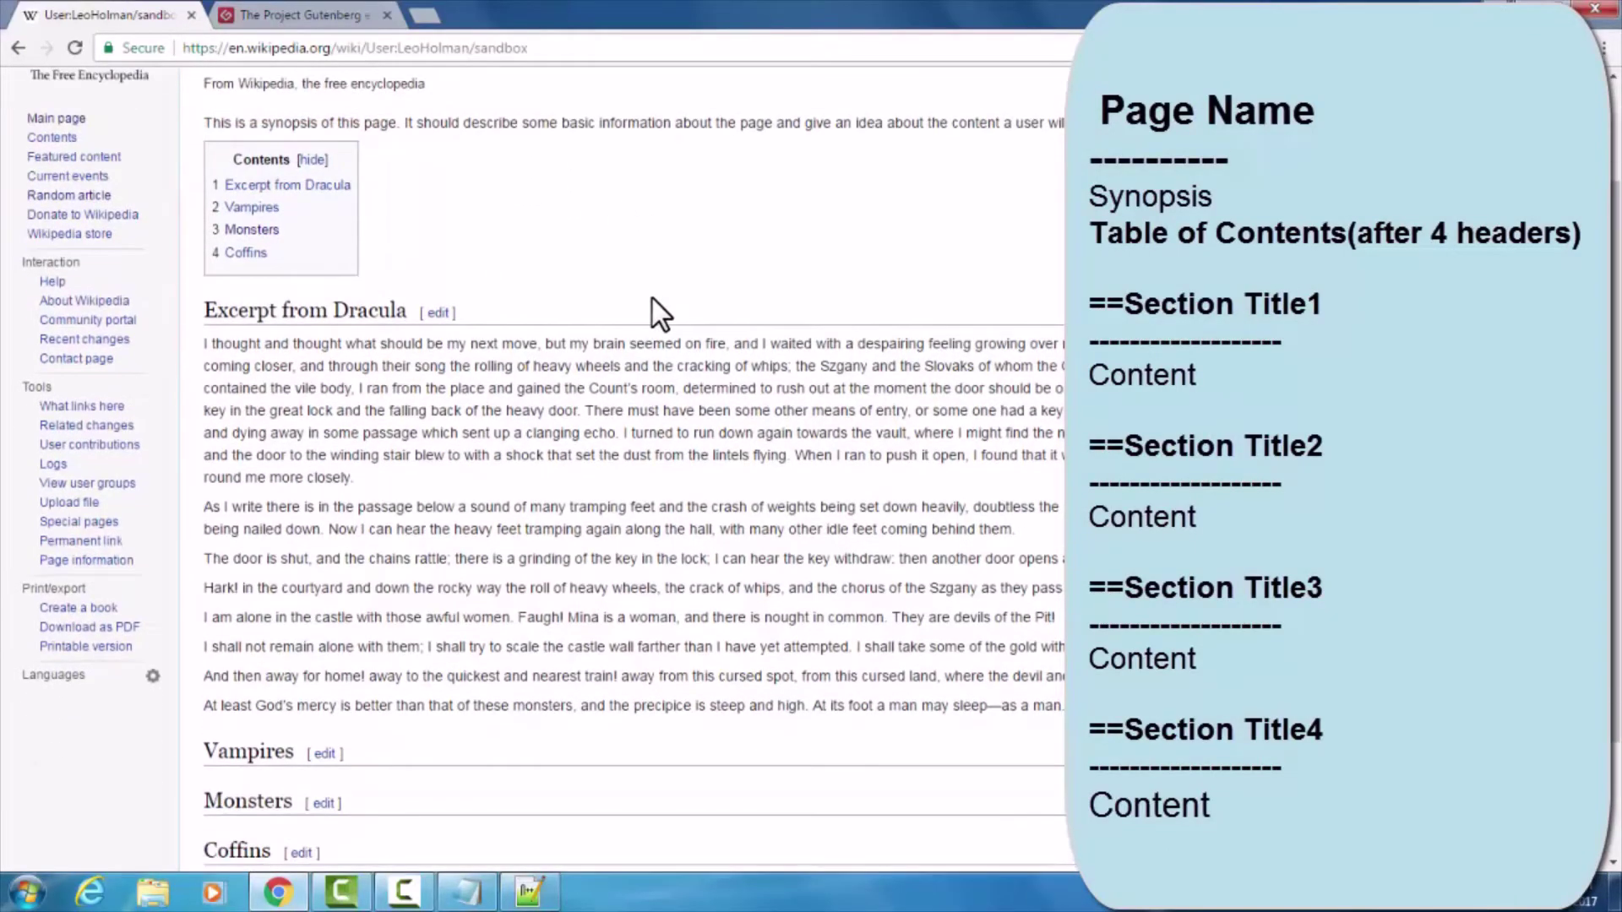
scroll(460, 253, "up", 1)
left_click(246, 353)
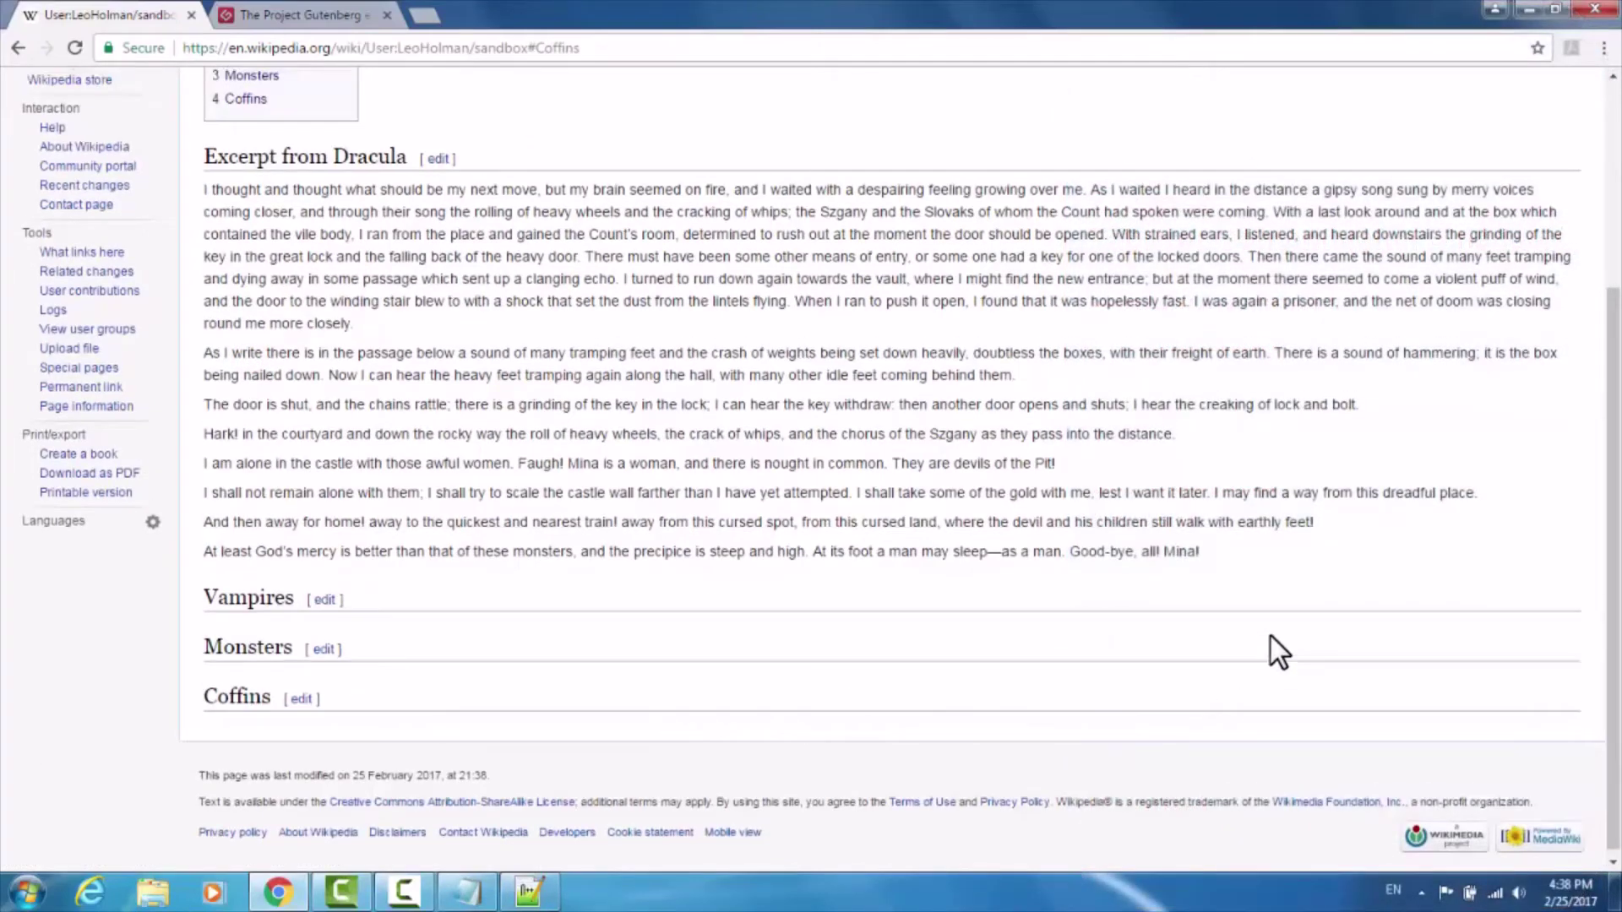
scroll(1270, 636, "up", 4)
left_click(1006, 134)
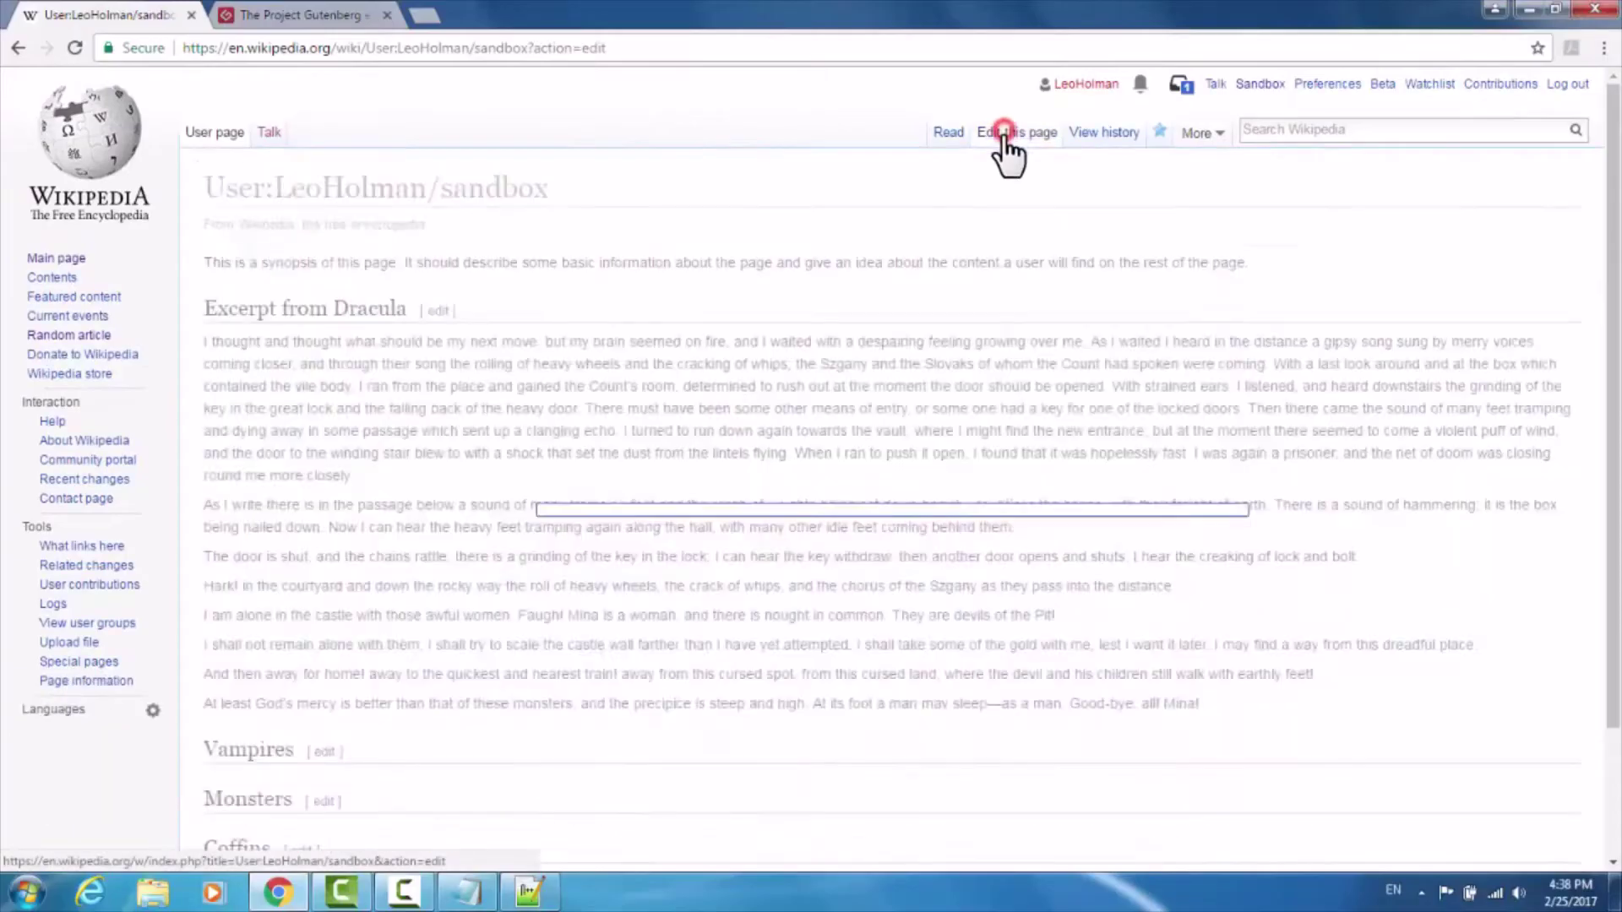
Type 'Dracula is a vampire' as a new paragraph under the Vampires heading.
scroll(1171, 361, "down", 1)
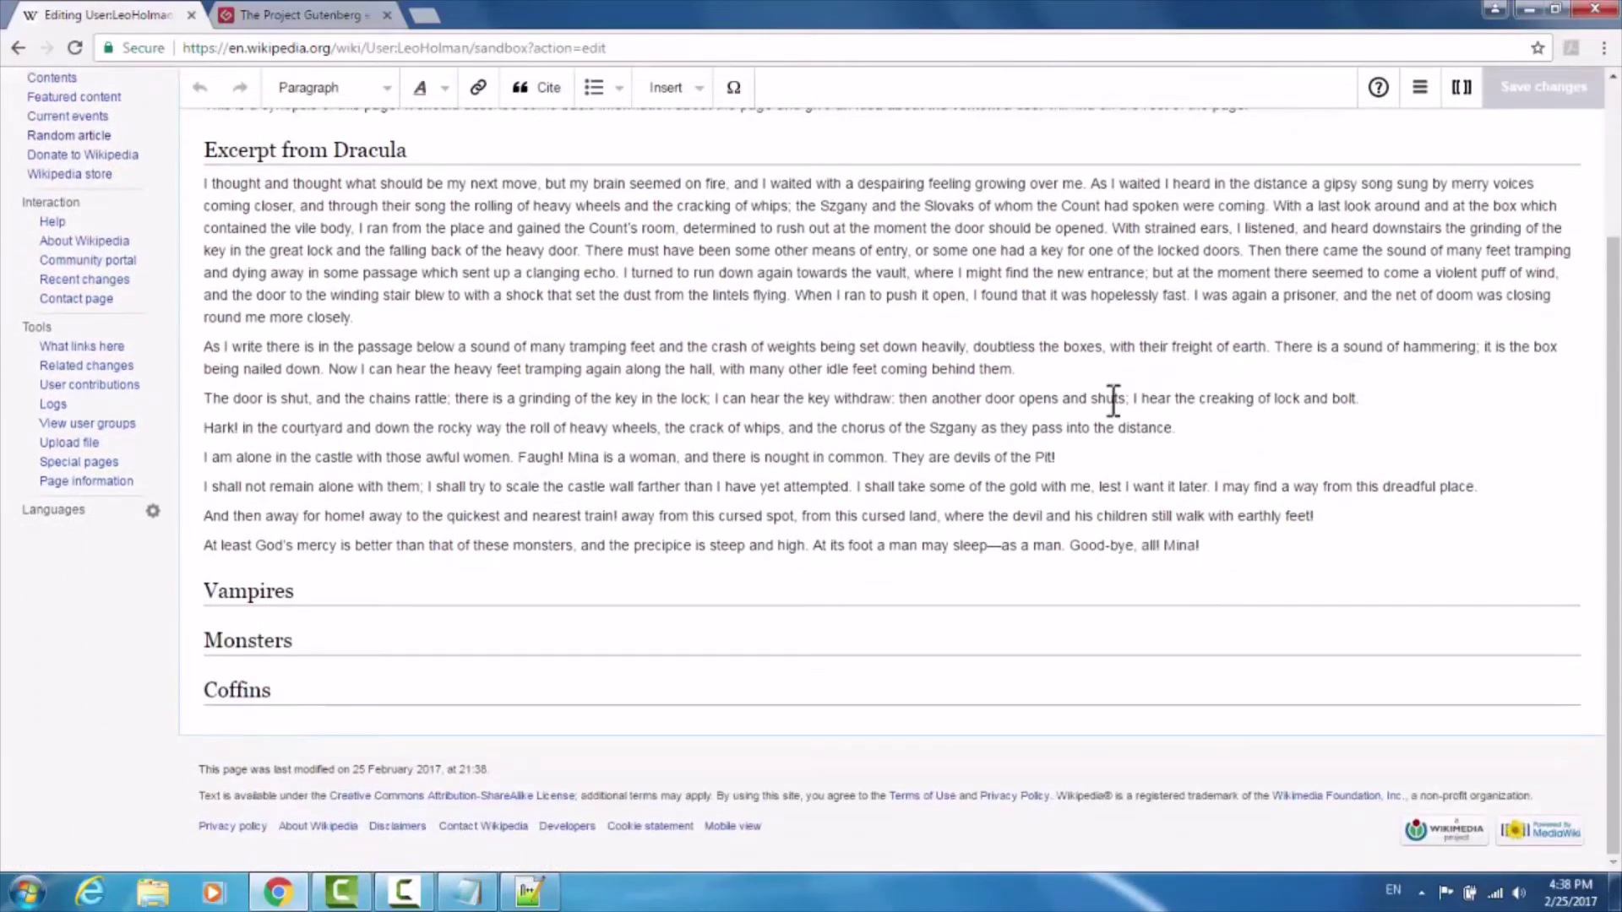
left_click(325, 596)
key("Return")
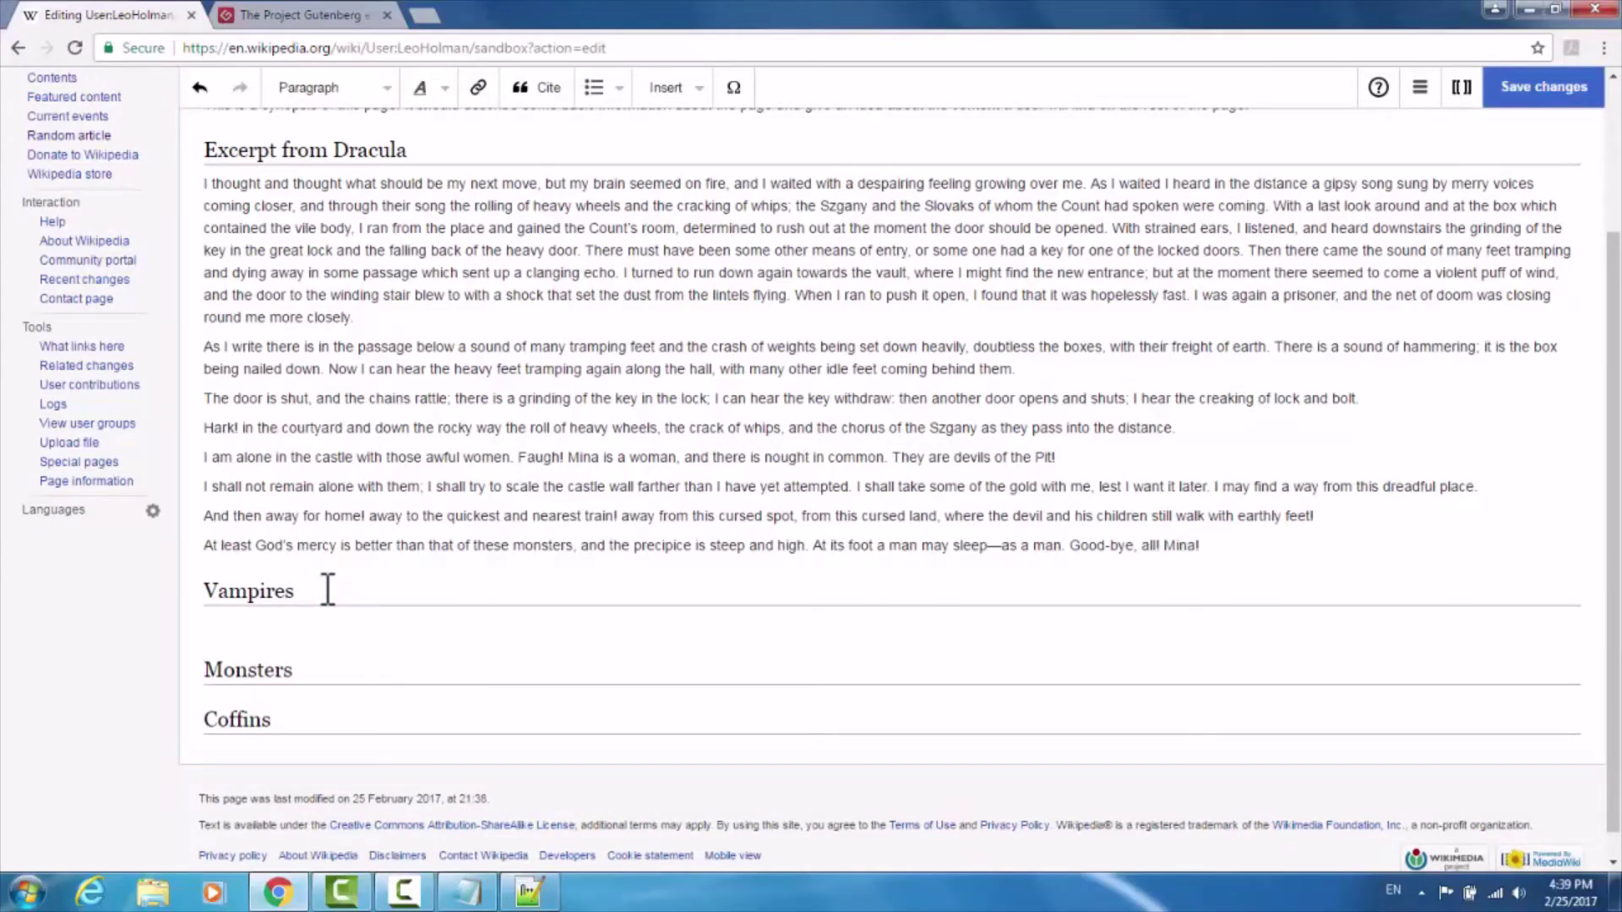
type("Dracula is a vampire.")
Link the word 'vampire' to the Vampire article.
left_click_drag(283, 626, 306, 630)
left_click(342, 623)
left_click_drag(288, 625, 336, 626)
left_click(477, 88)
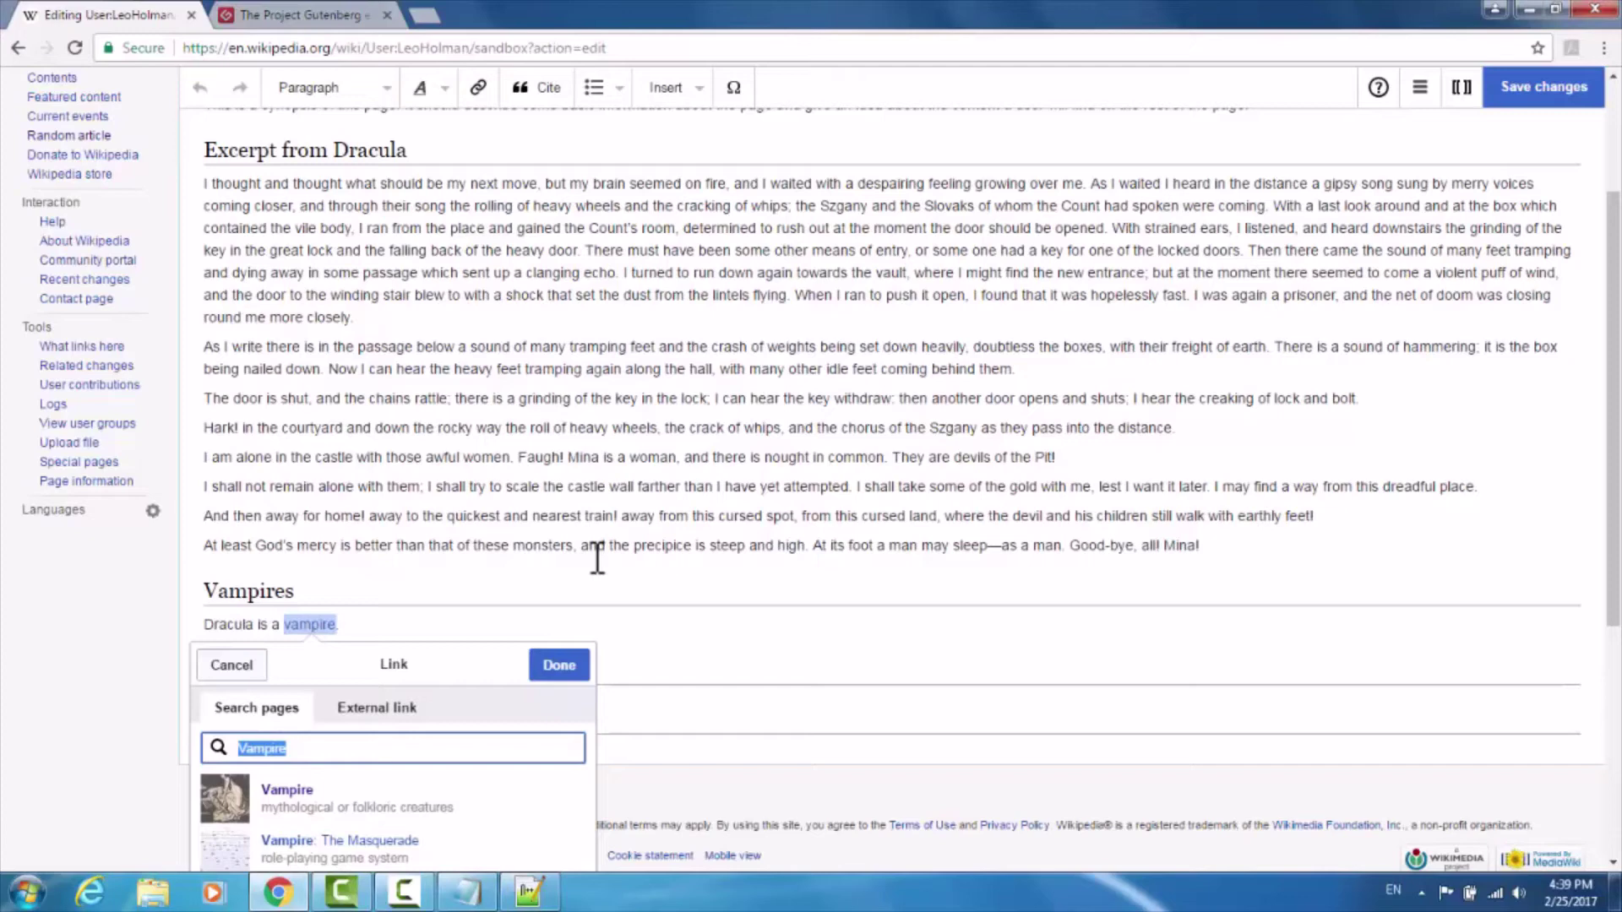
scroll(597, 558, "down", 1)
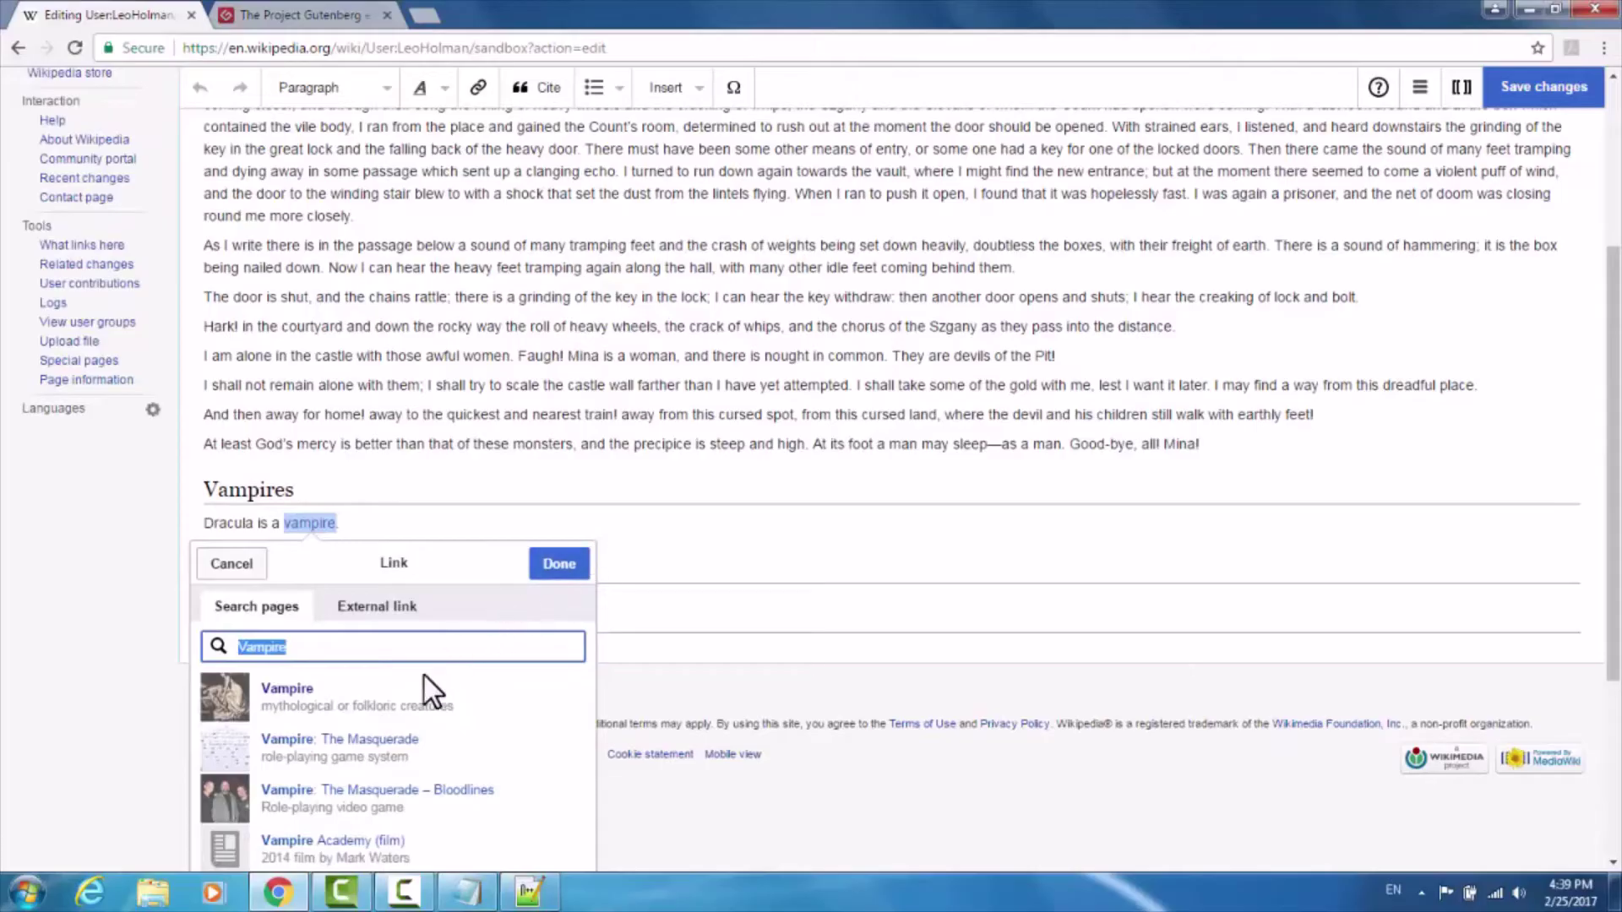
left_click(321, 695)
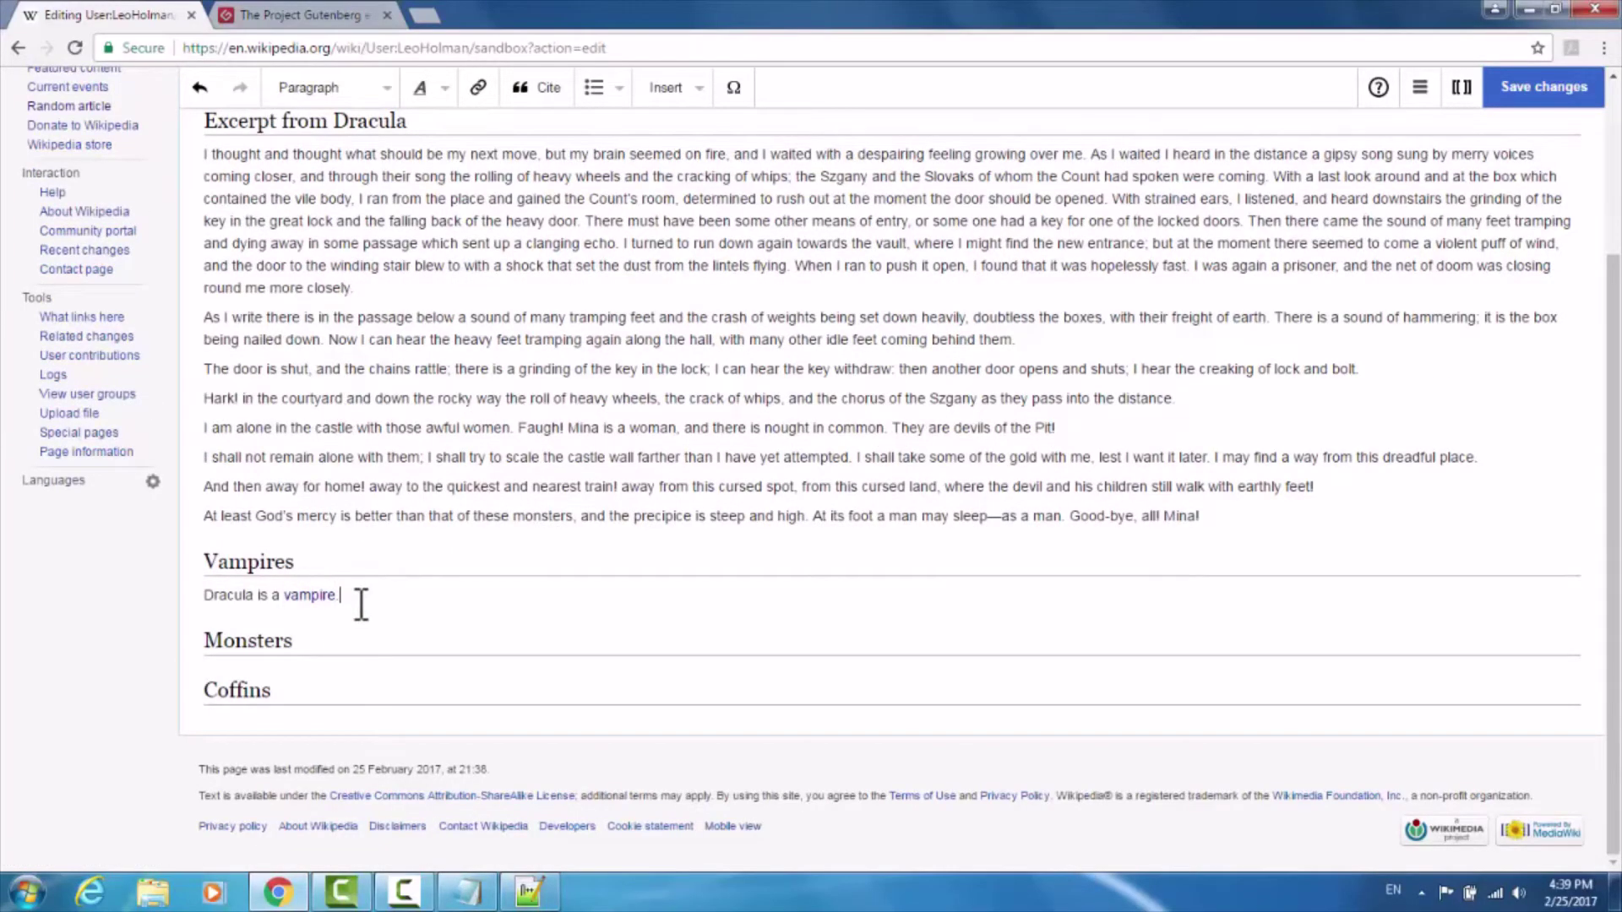
right_click(309, 597)
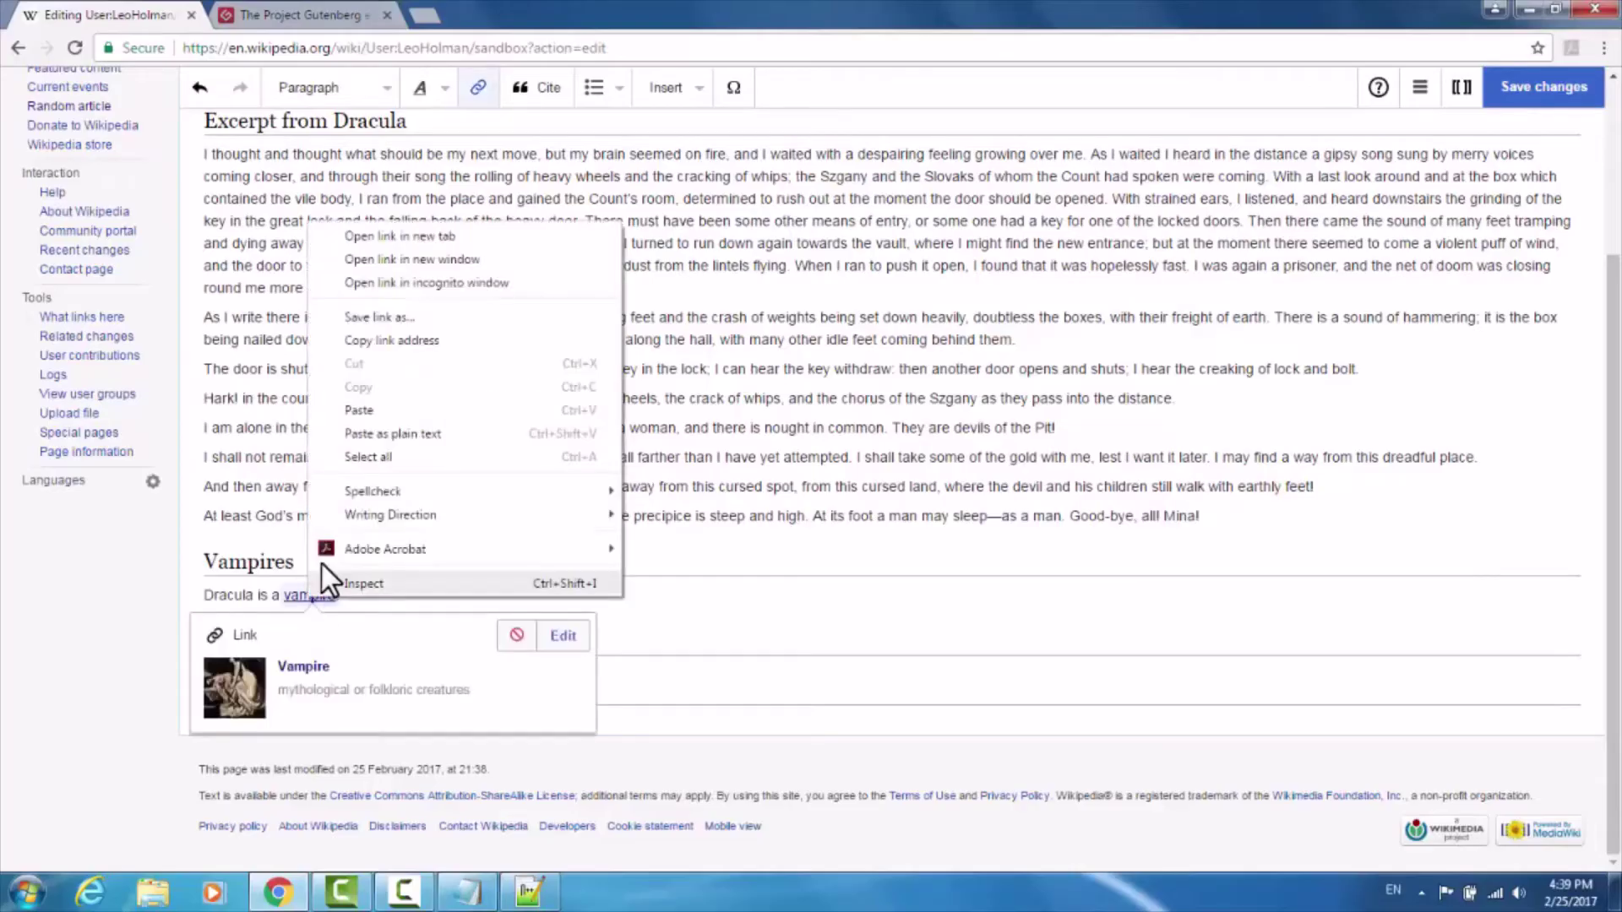
left_click(382, 238)
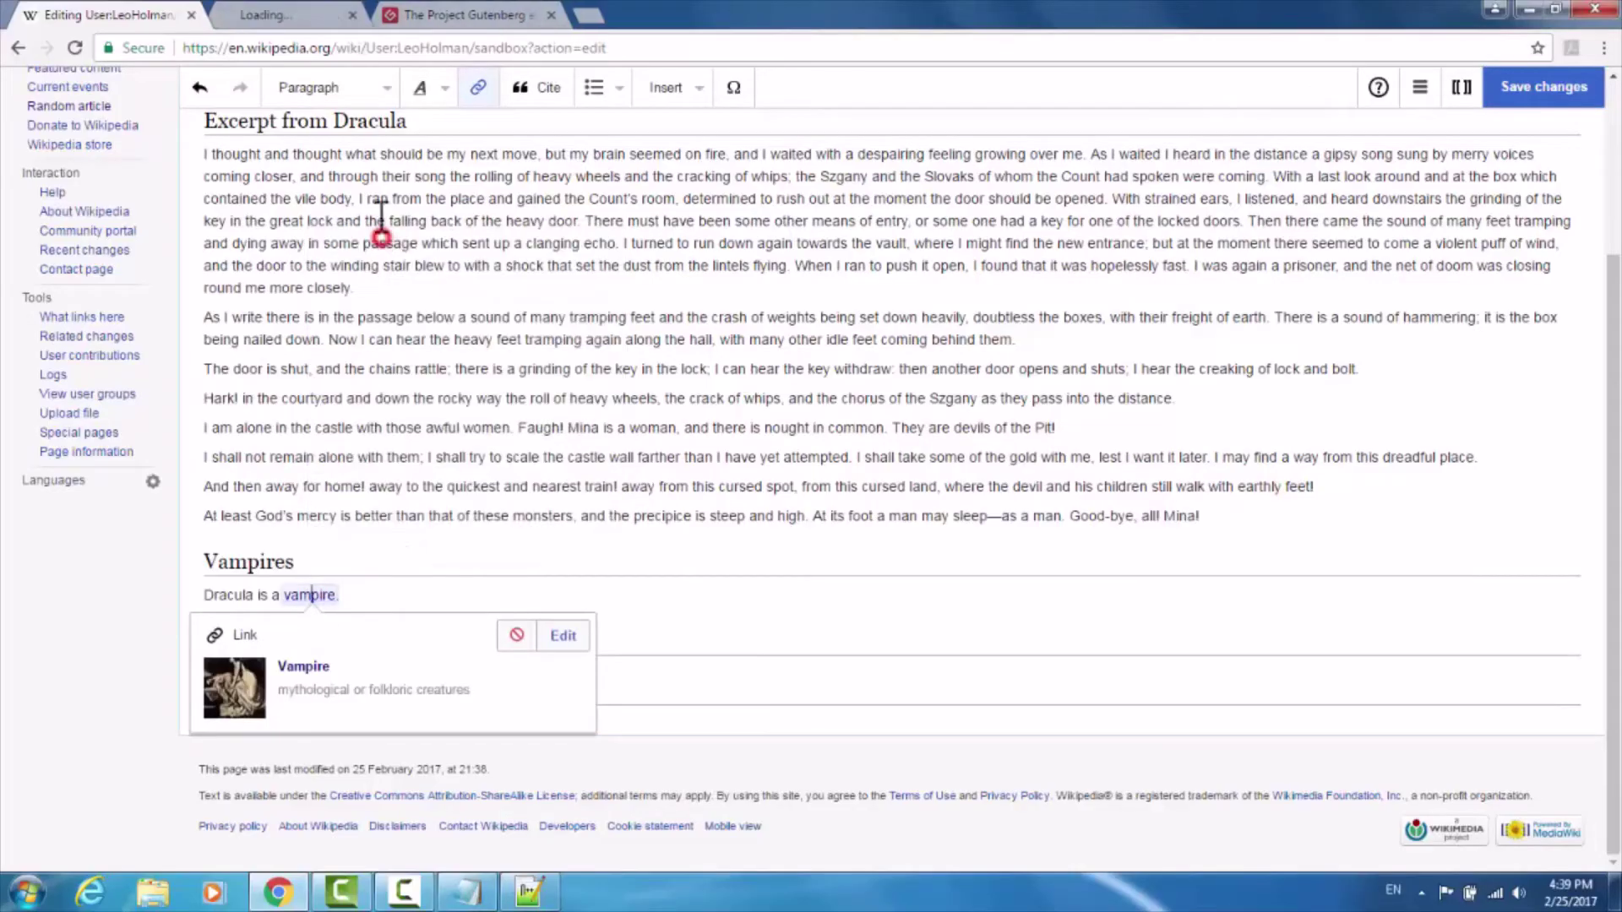
left_click(310, 19)
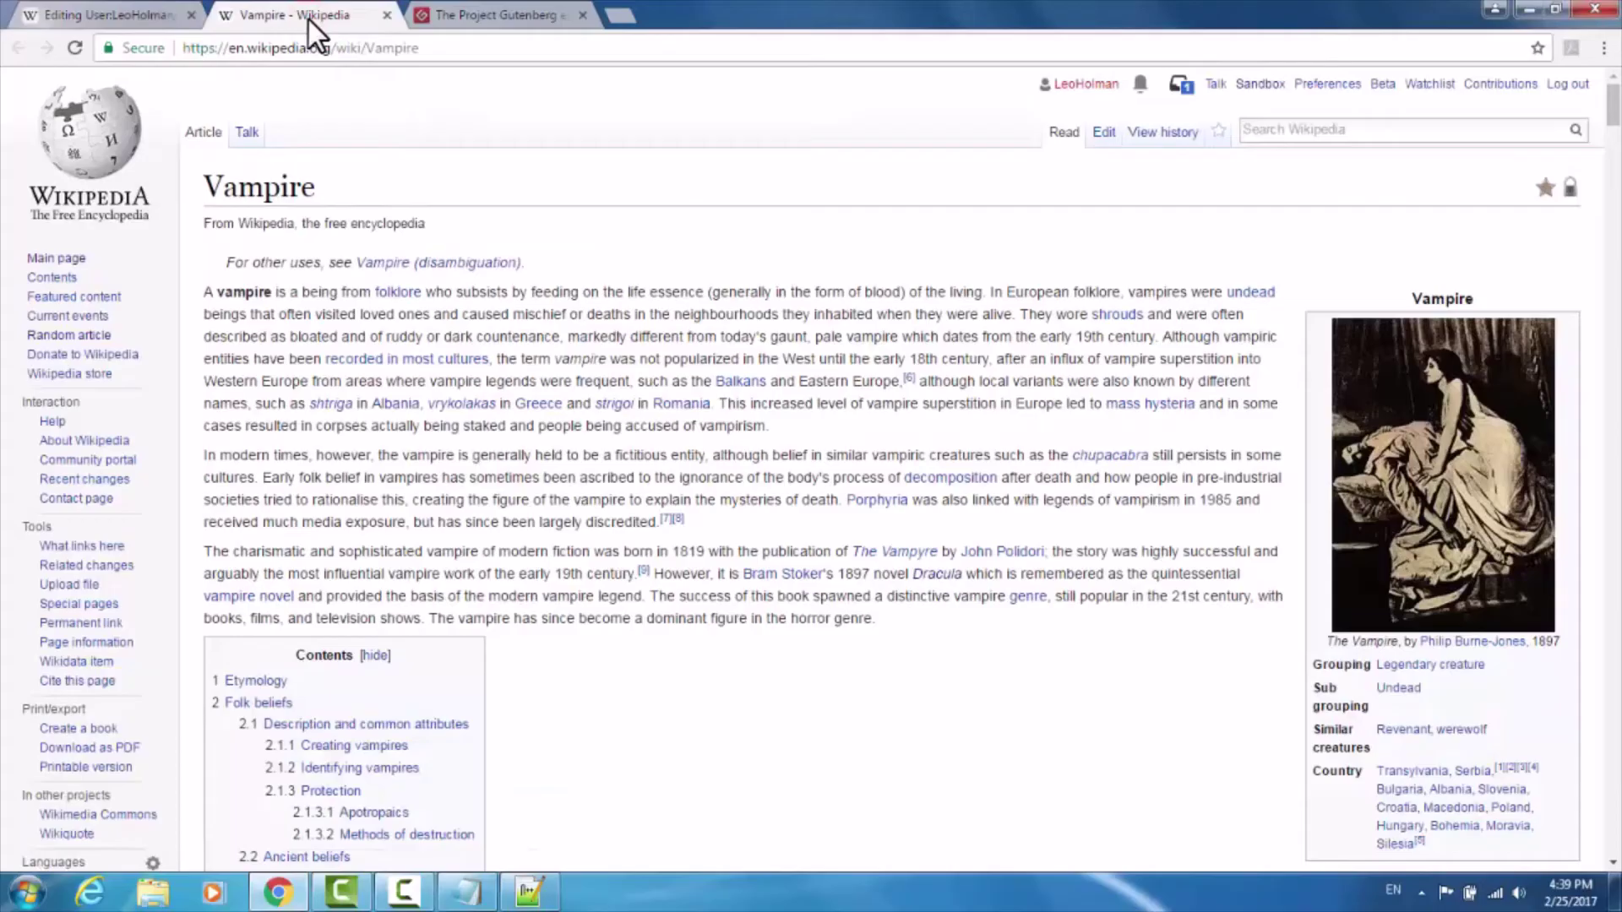
left_click(387, 15)
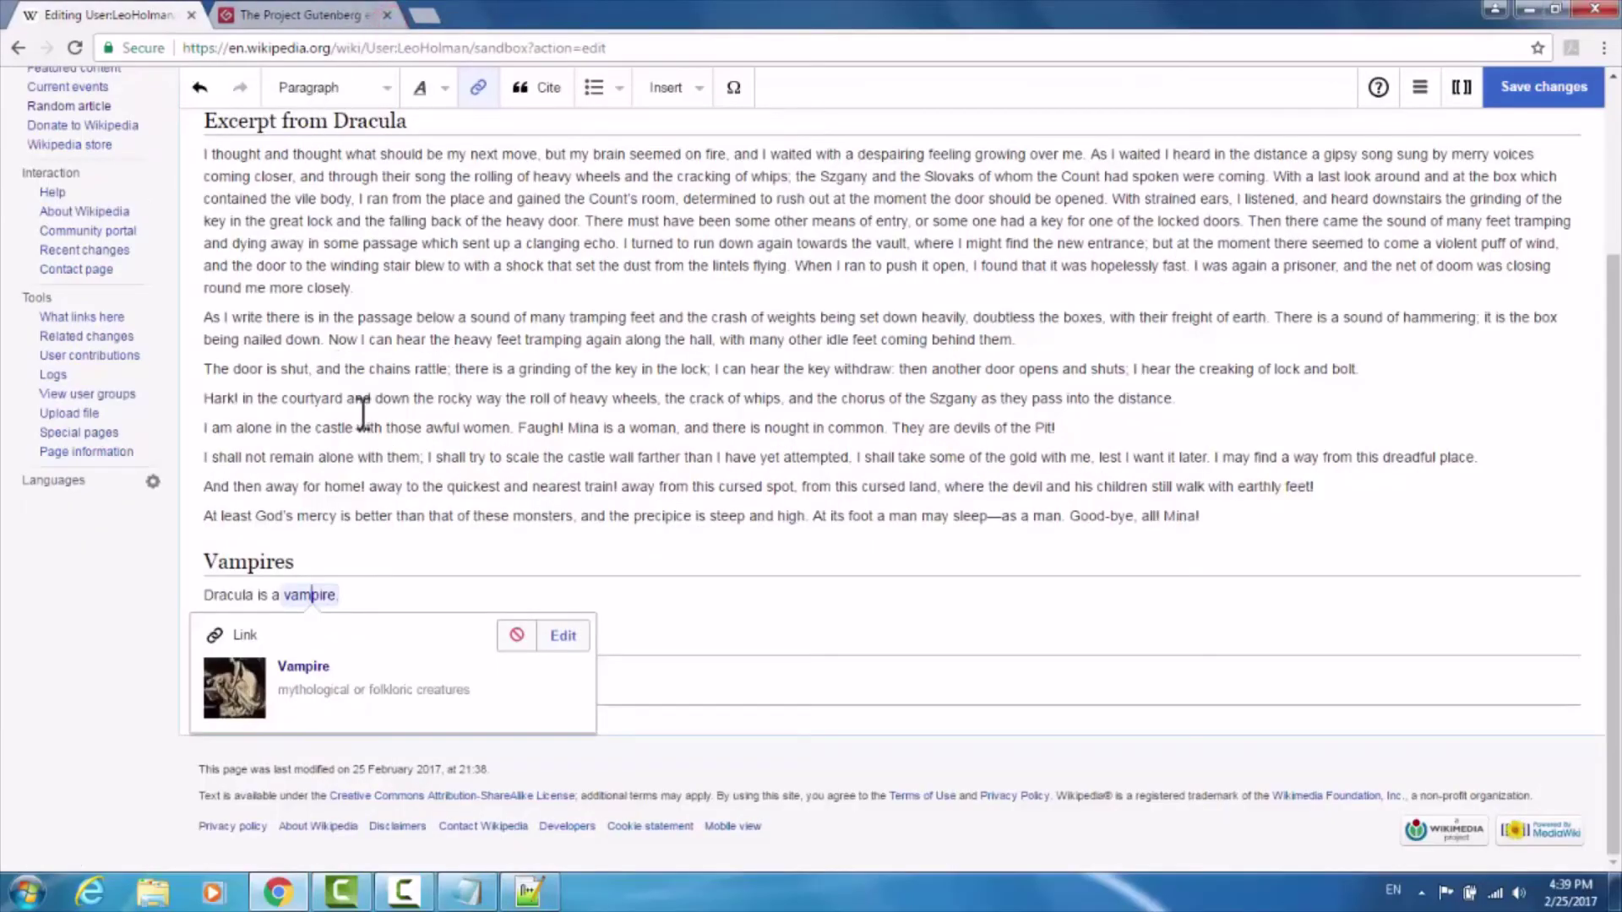
left_click(410, 551)
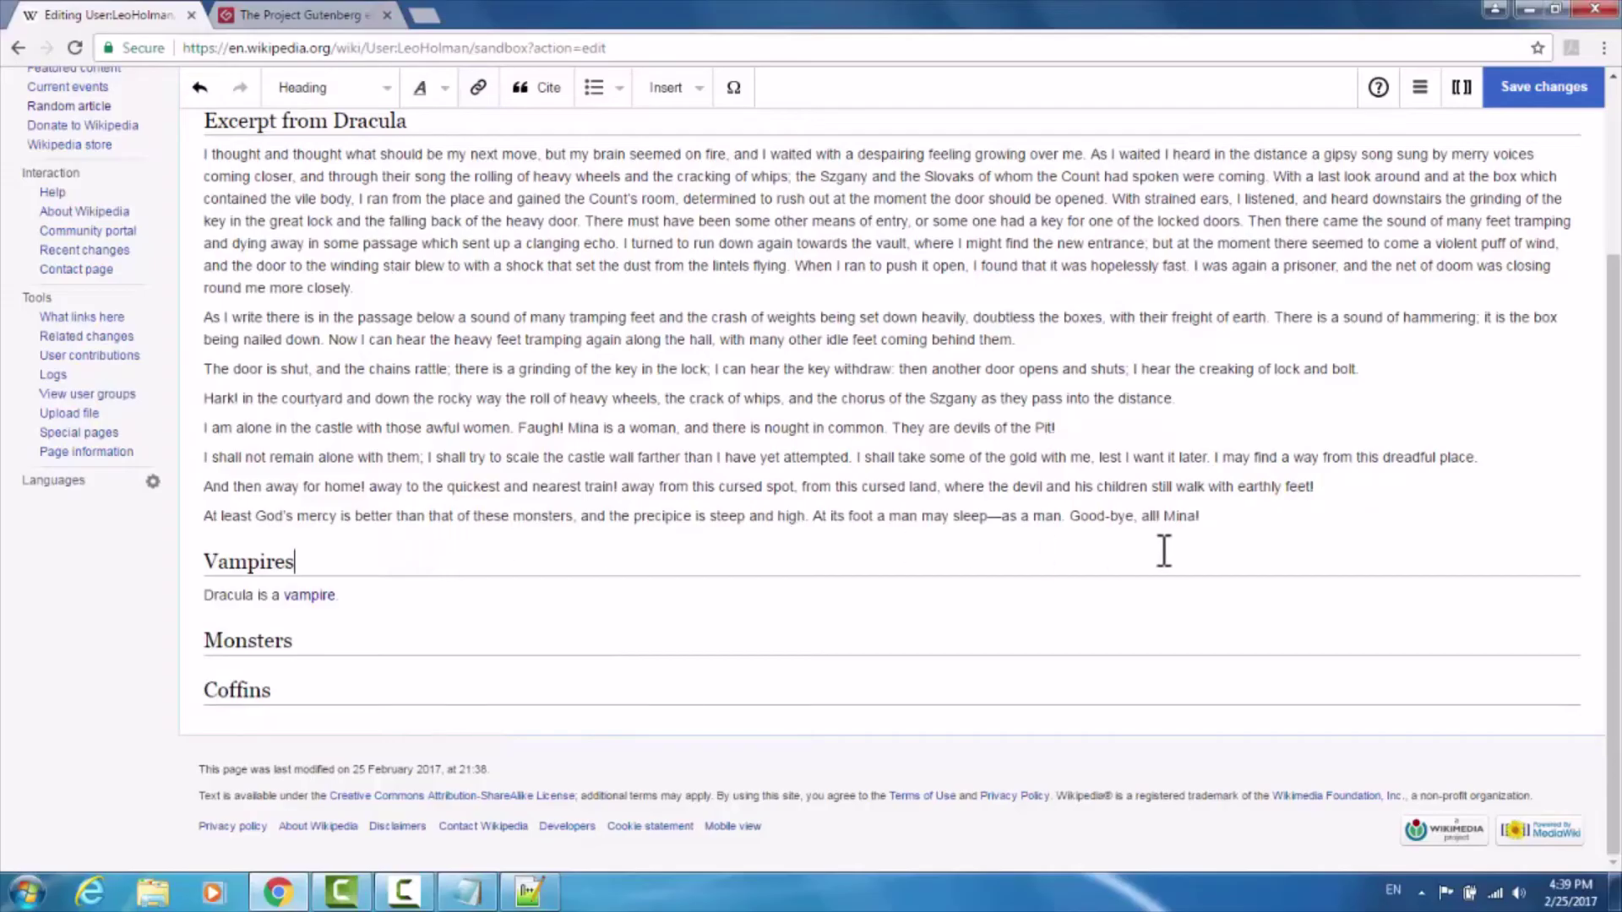
Open a Cite web form for a reference placed after 'Mina!' at the end of the excerpt.
left_click(1211, 524)
left_click(532, 91)
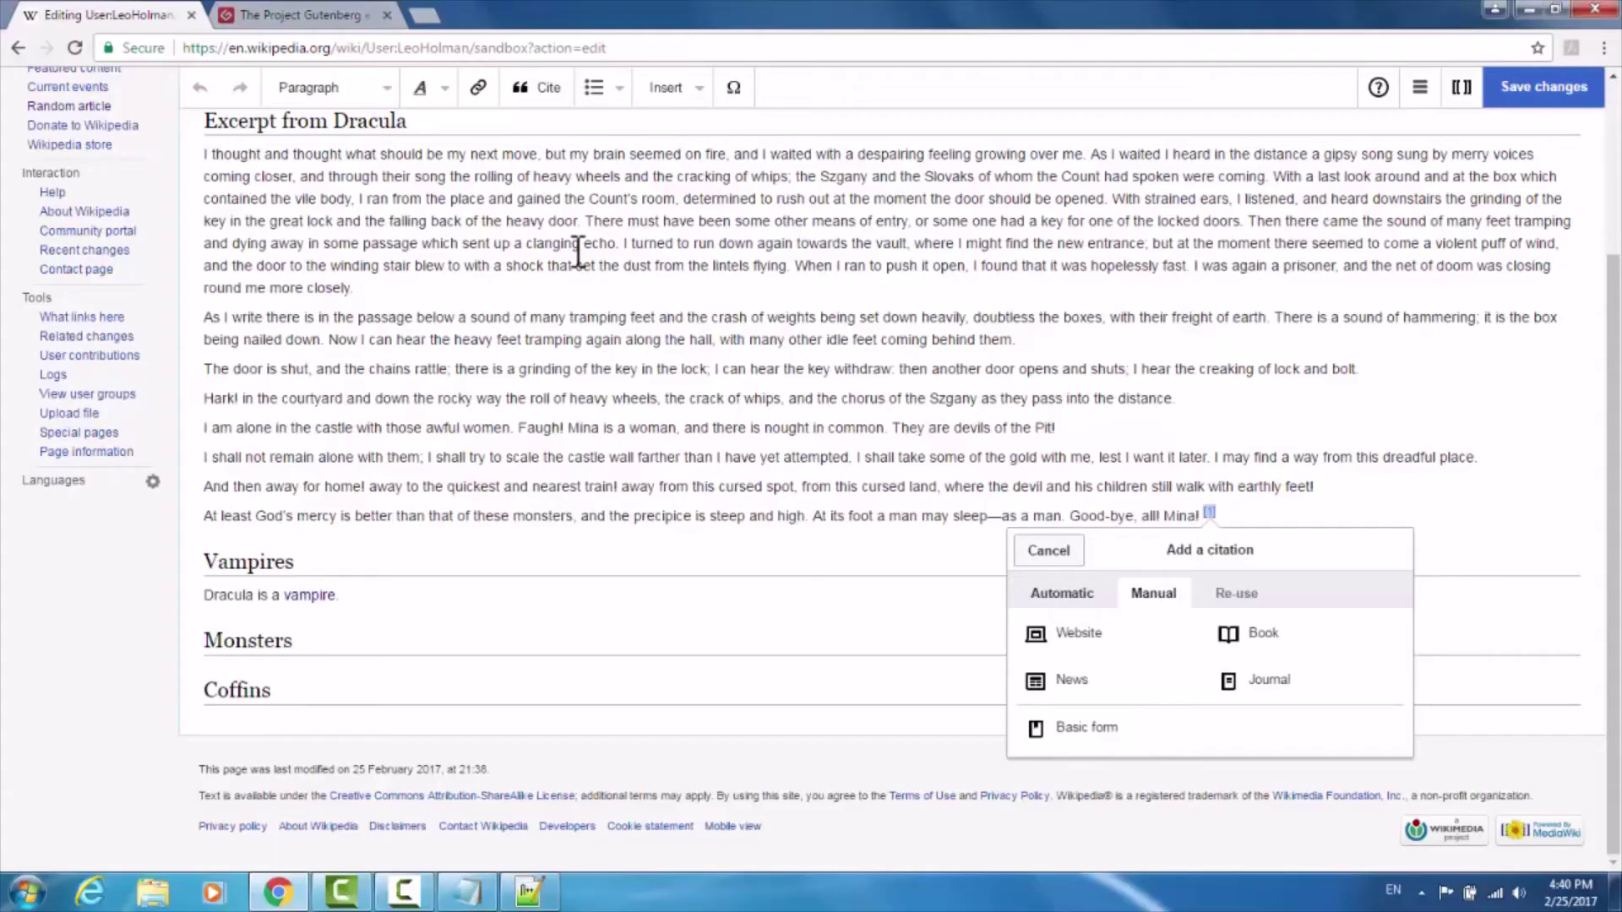
left_click(1066, 635)
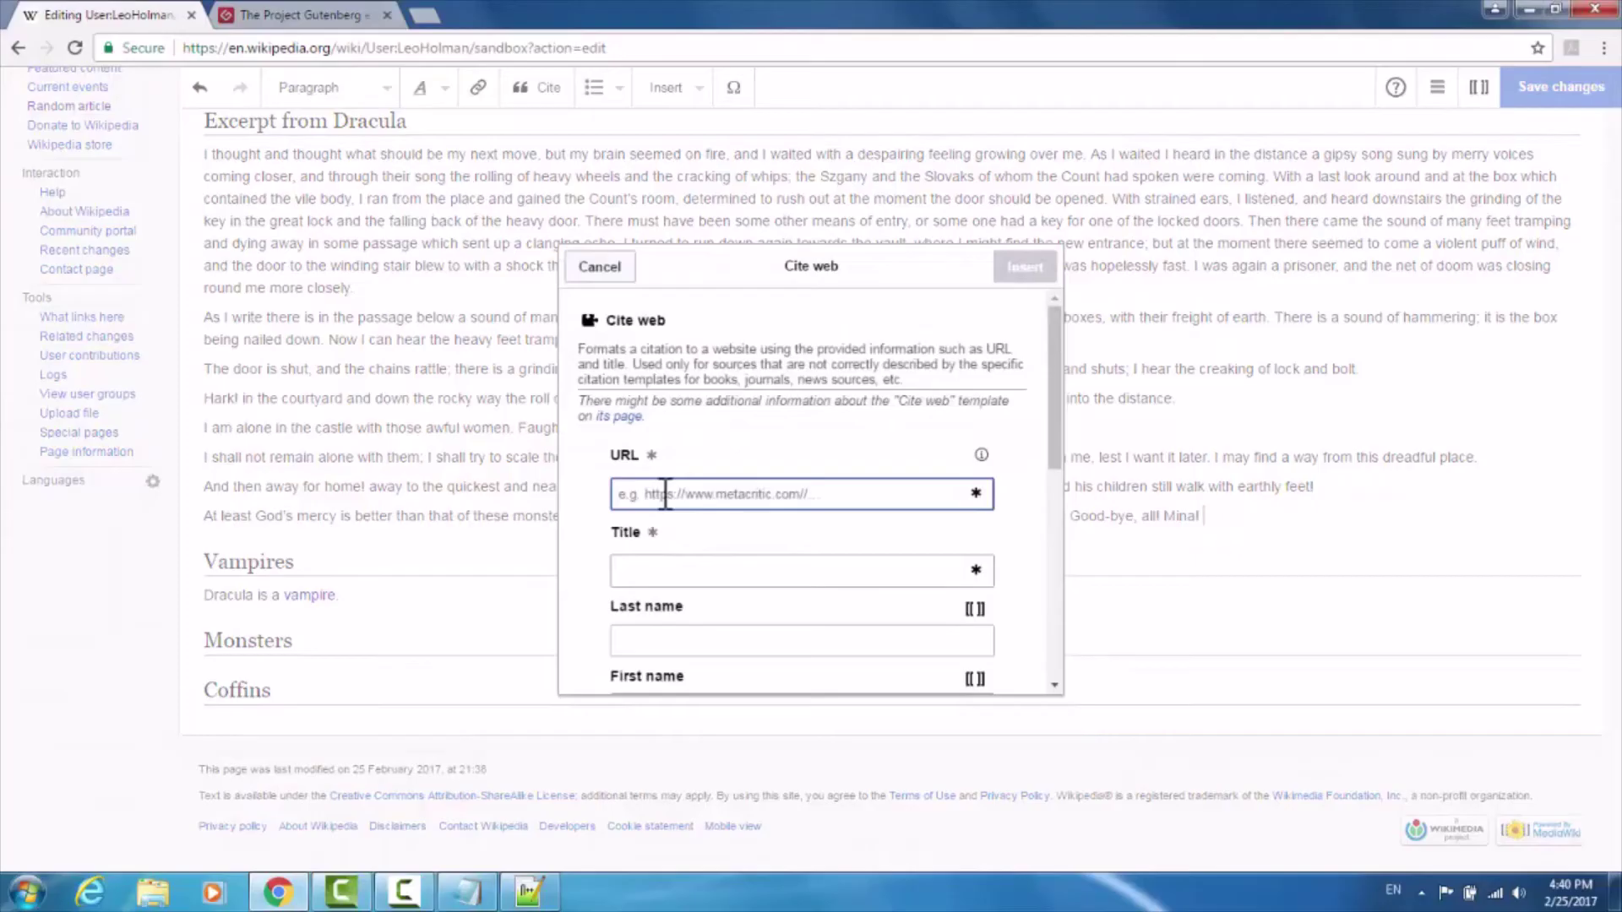
Copy the Project Gutenberg Dracula page address and paste it as the citation URL.
left_click(292, 14)
left_click(290, 47)
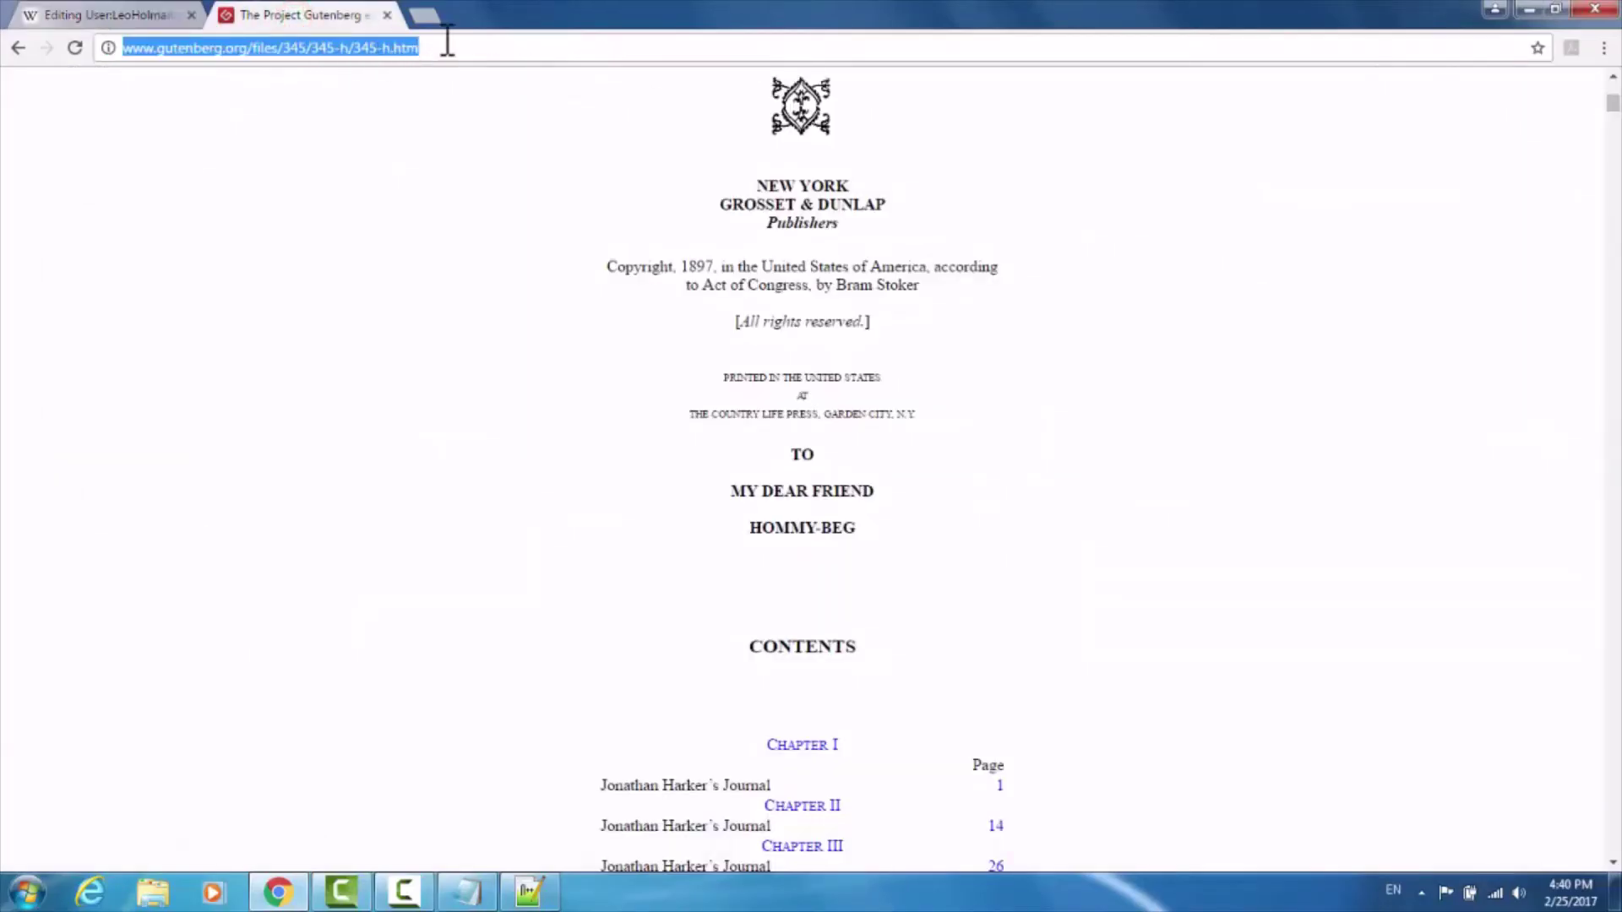
right_click(382, 49)
left_click(425, 126)
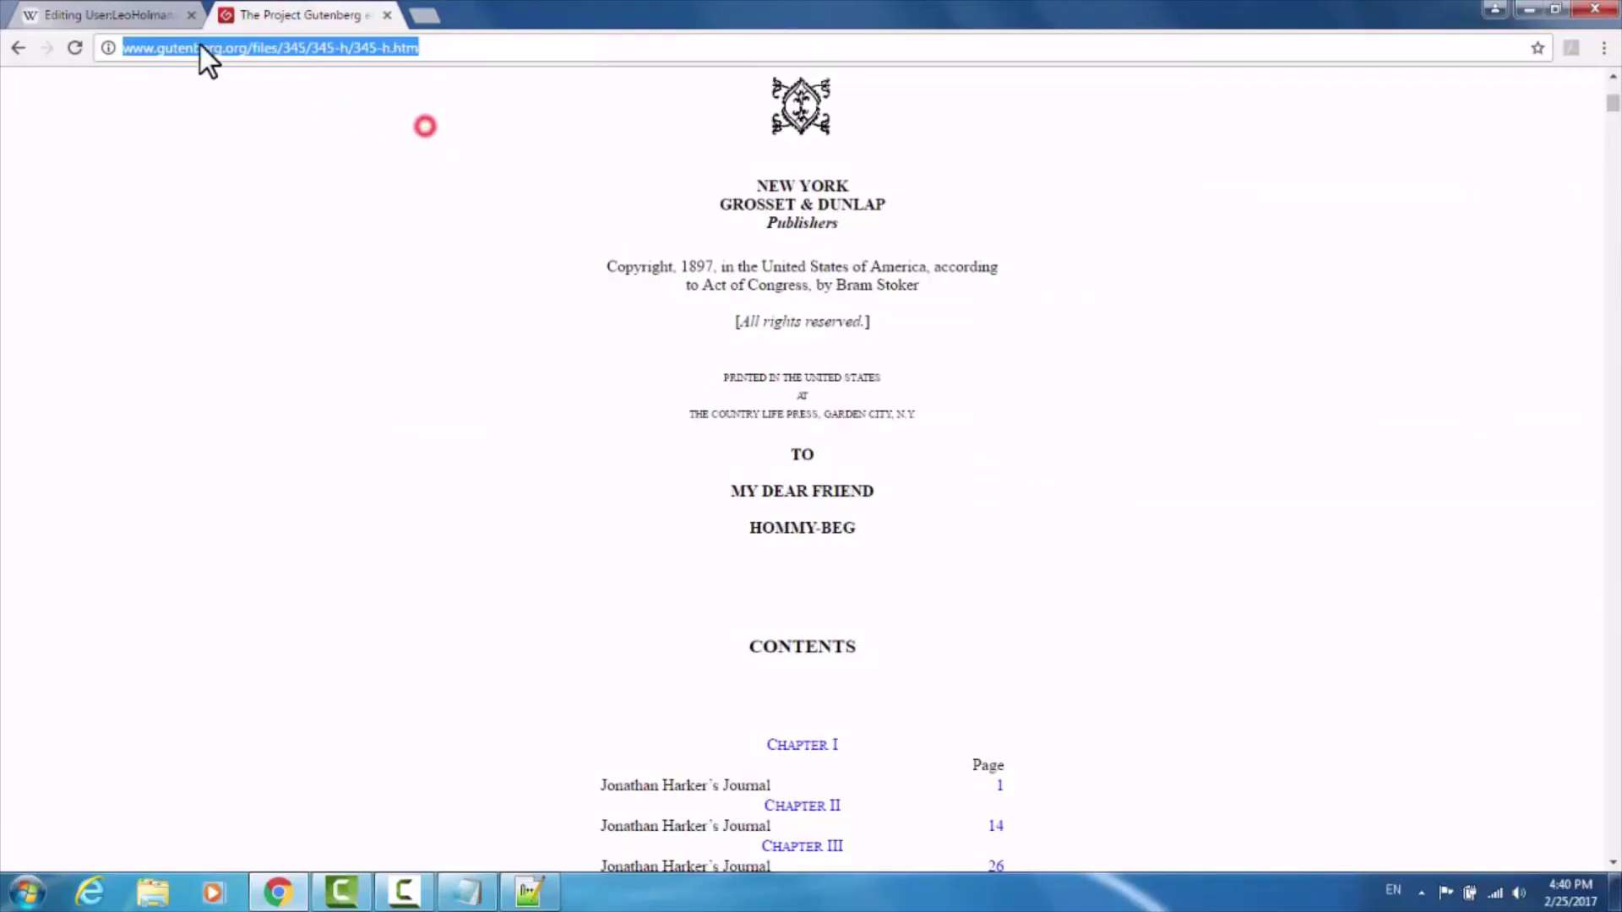
left_click(100, 15)
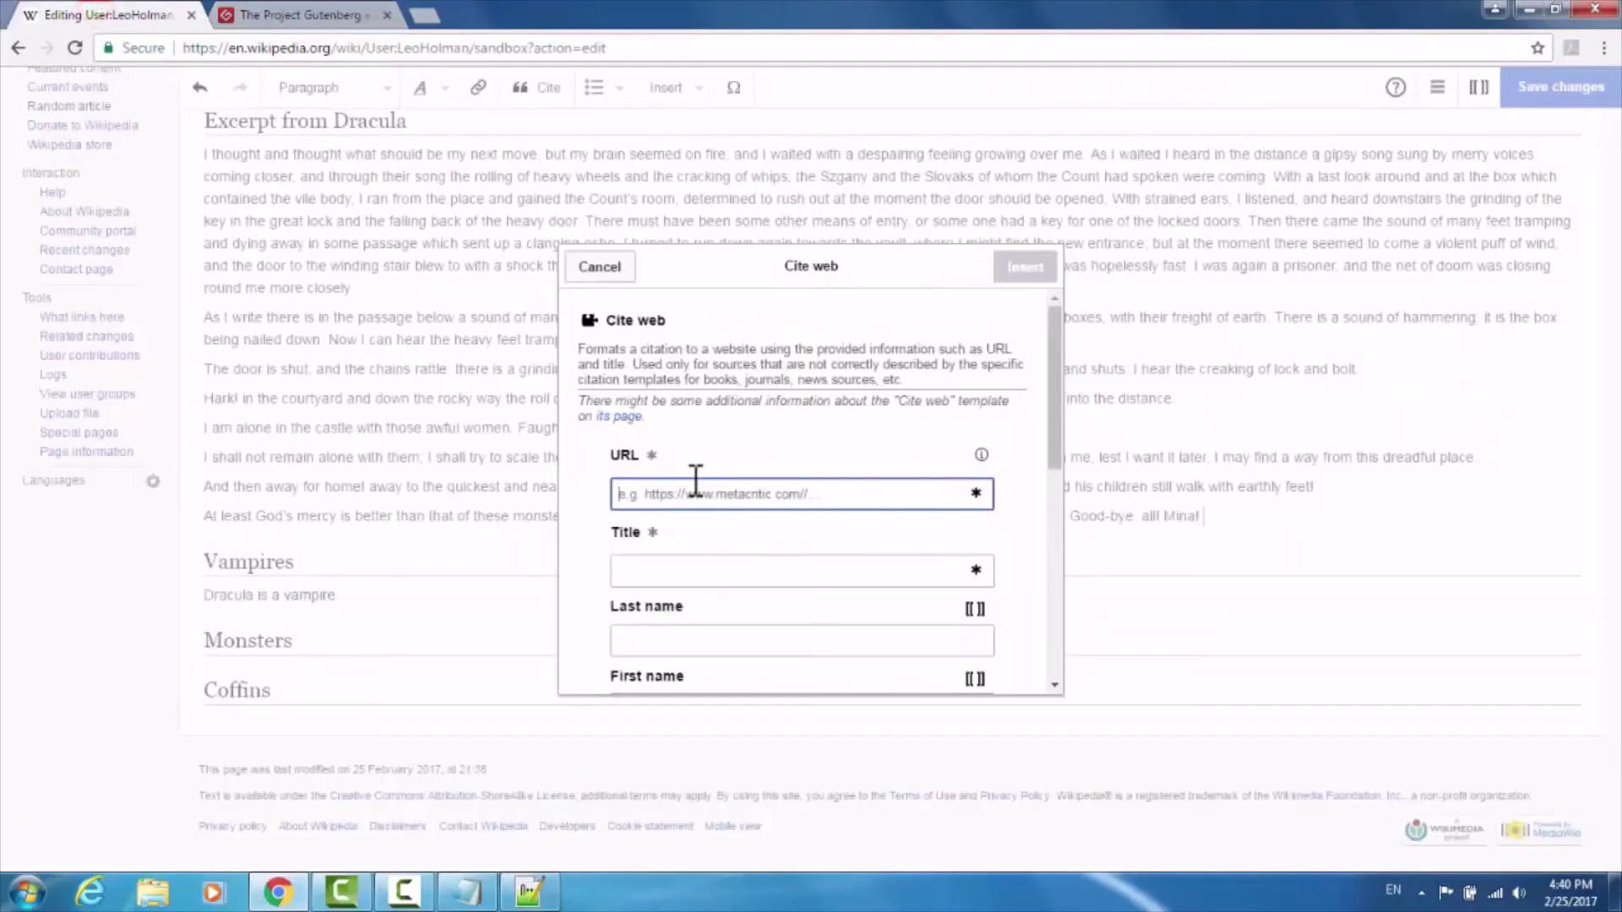
key("ctrl+v")
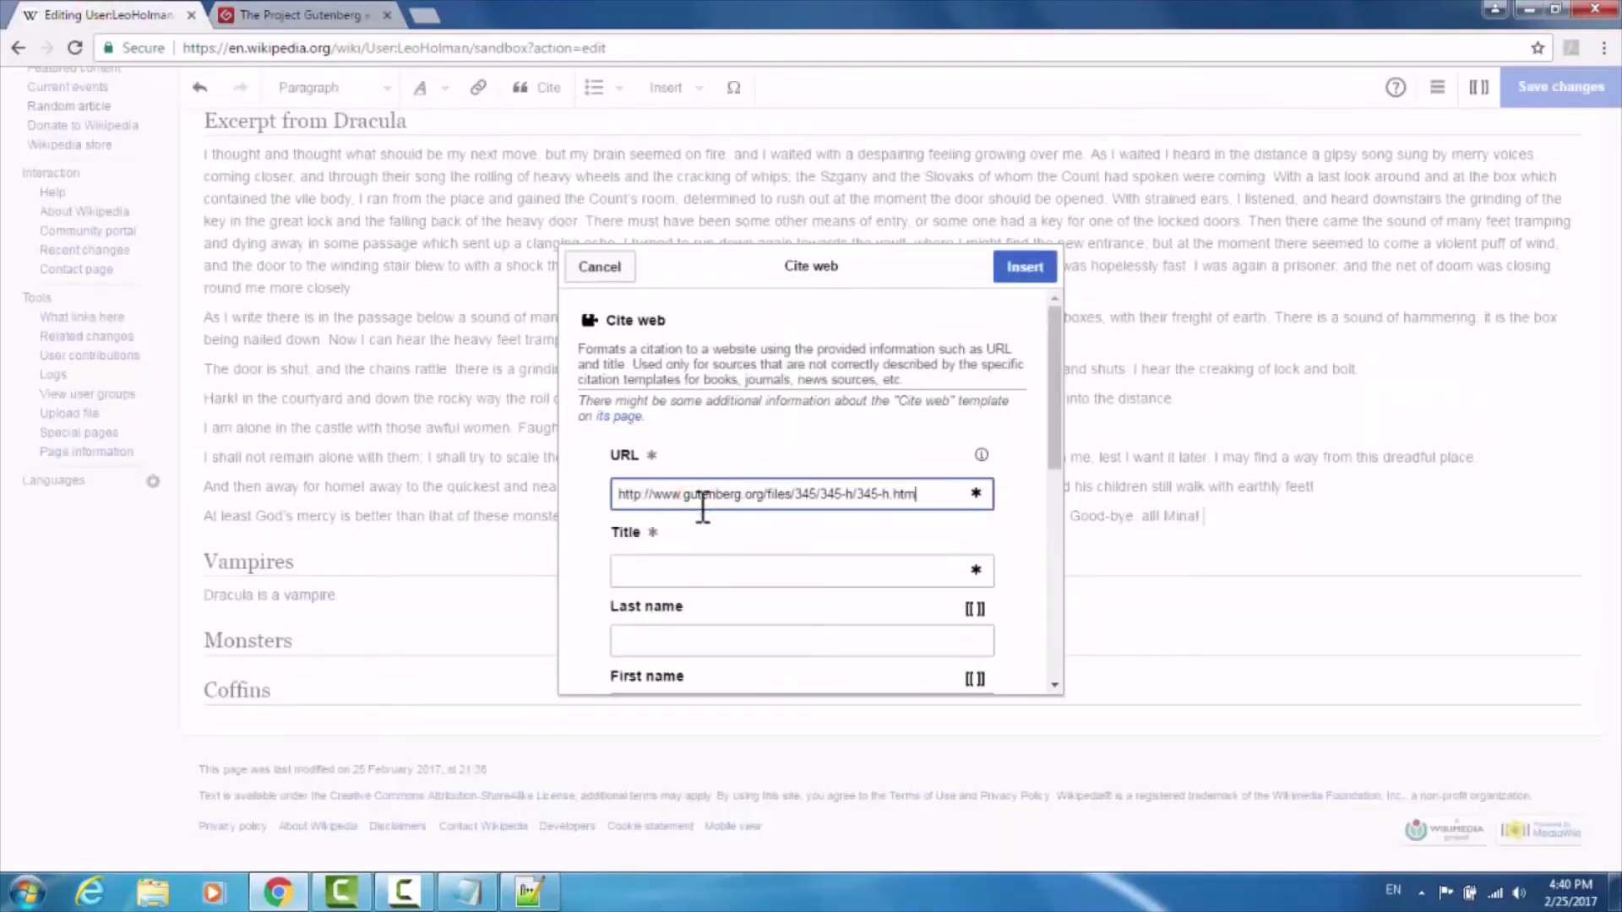
Enter title 'Dracula' and author last name Stoker, first name Bram.
scroll(693, 498, "down", 1)
left_click(680, 469)
type("Drac")
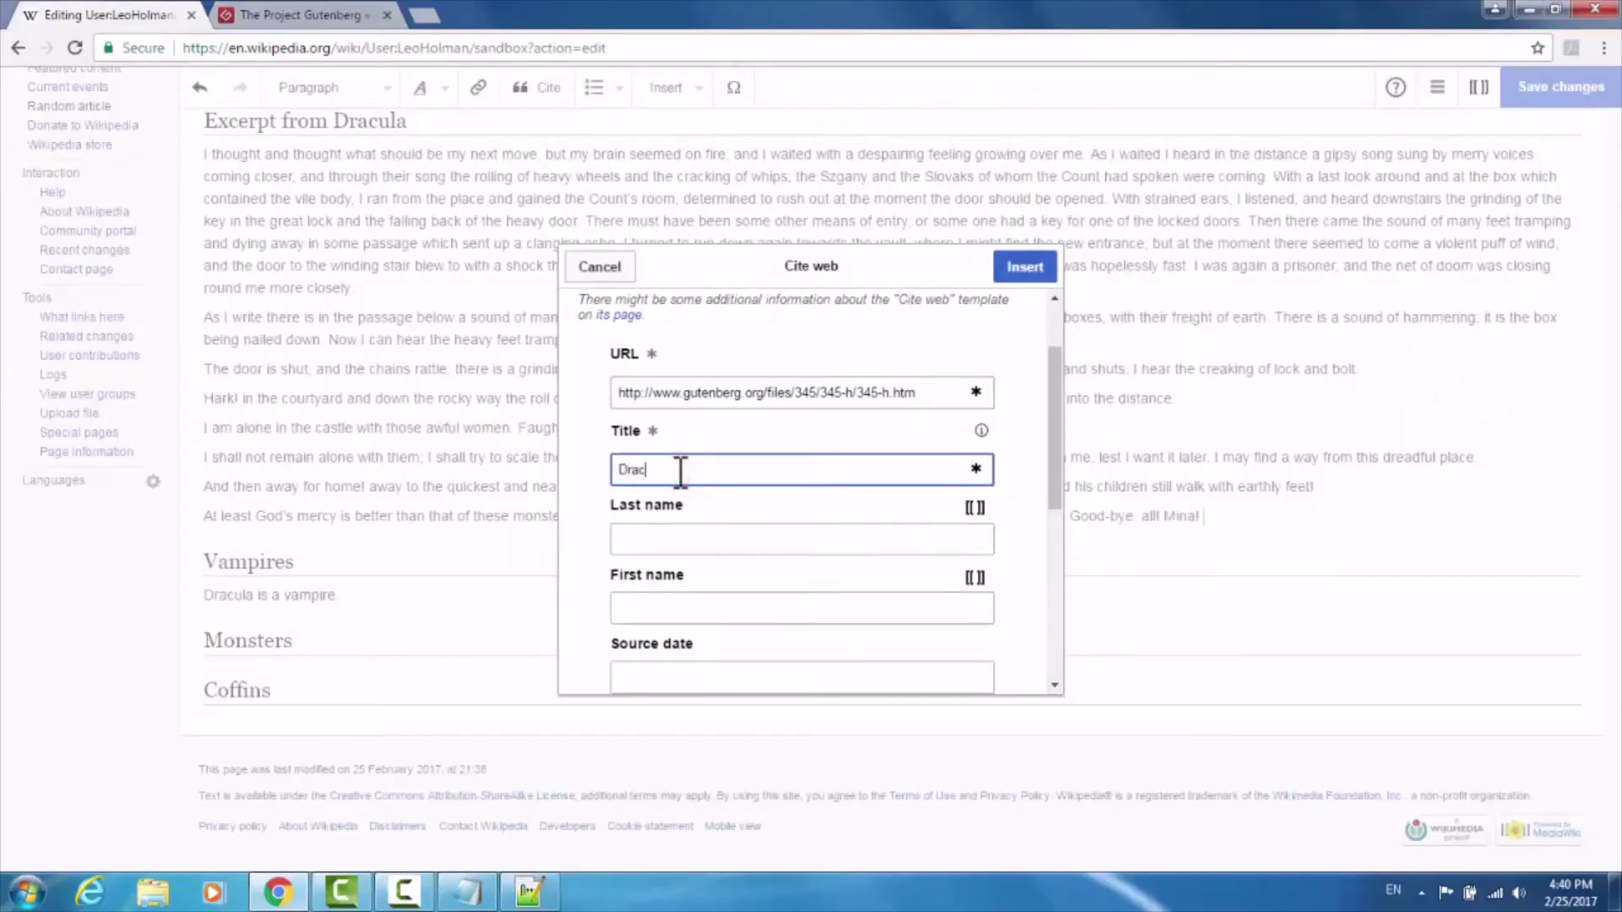
type("ula")
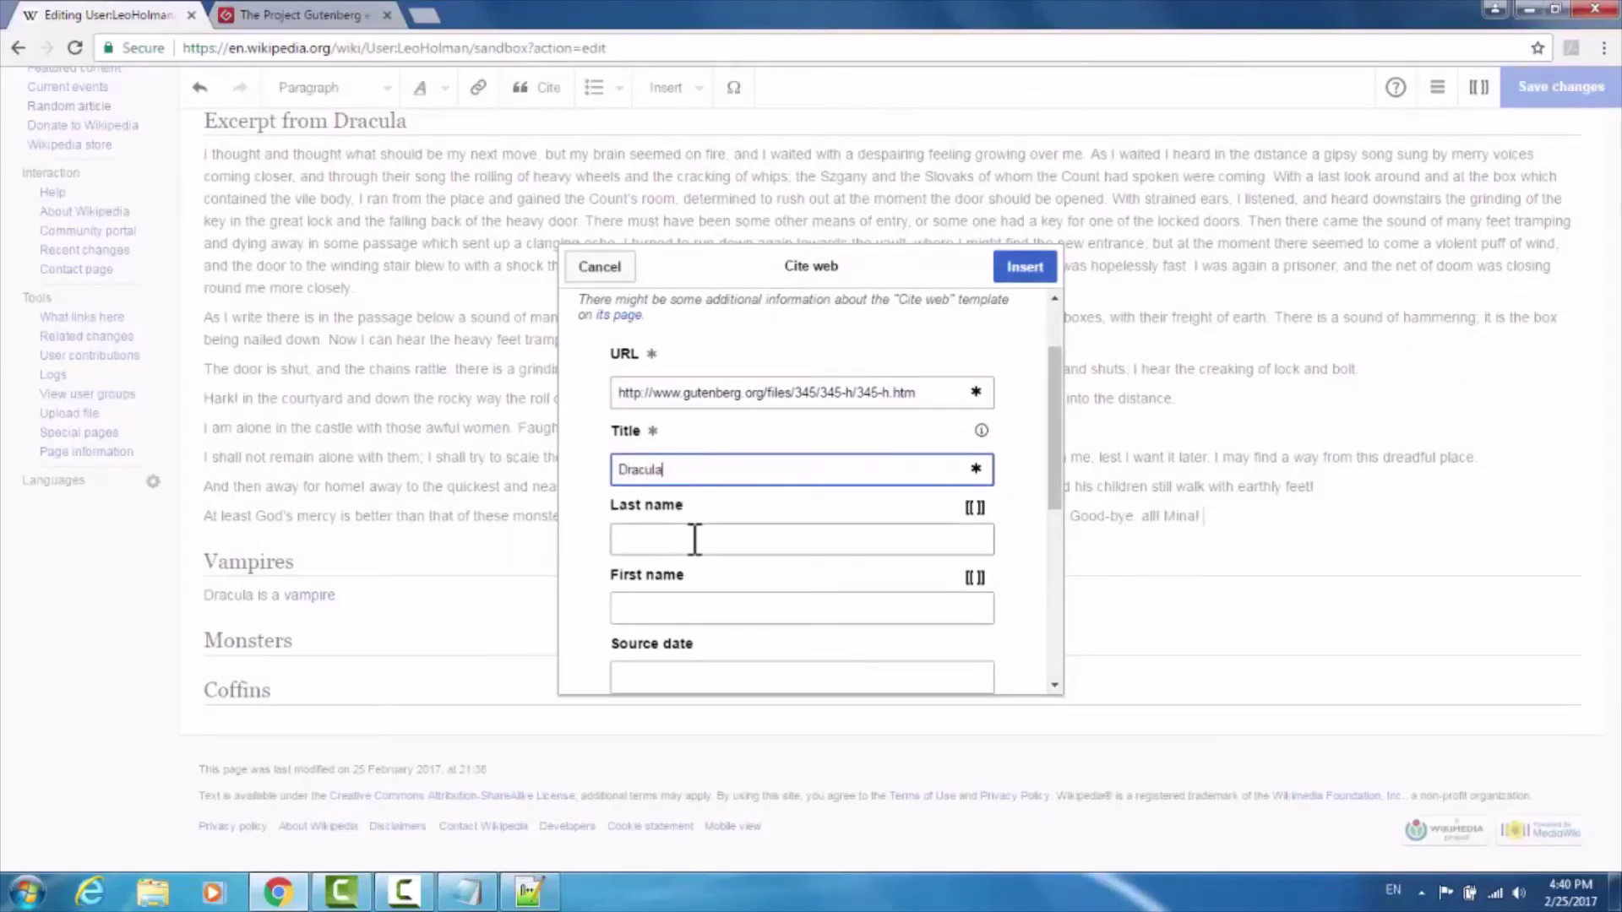
left_click(694, 537)
type("Stoker")
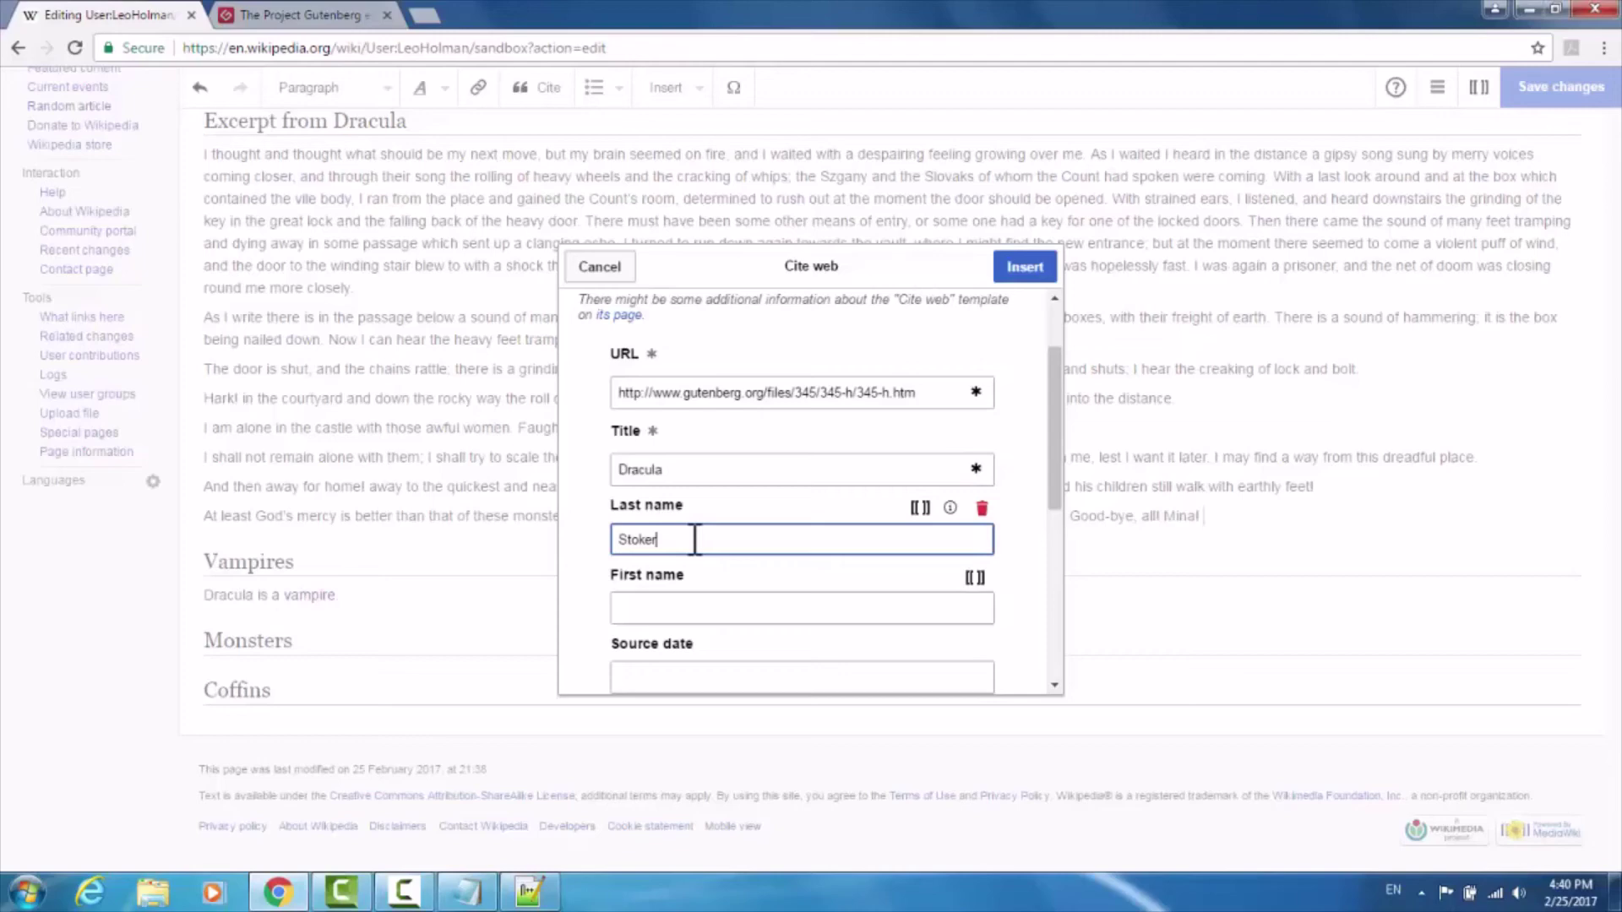
left_click(693, 615)
type("B")
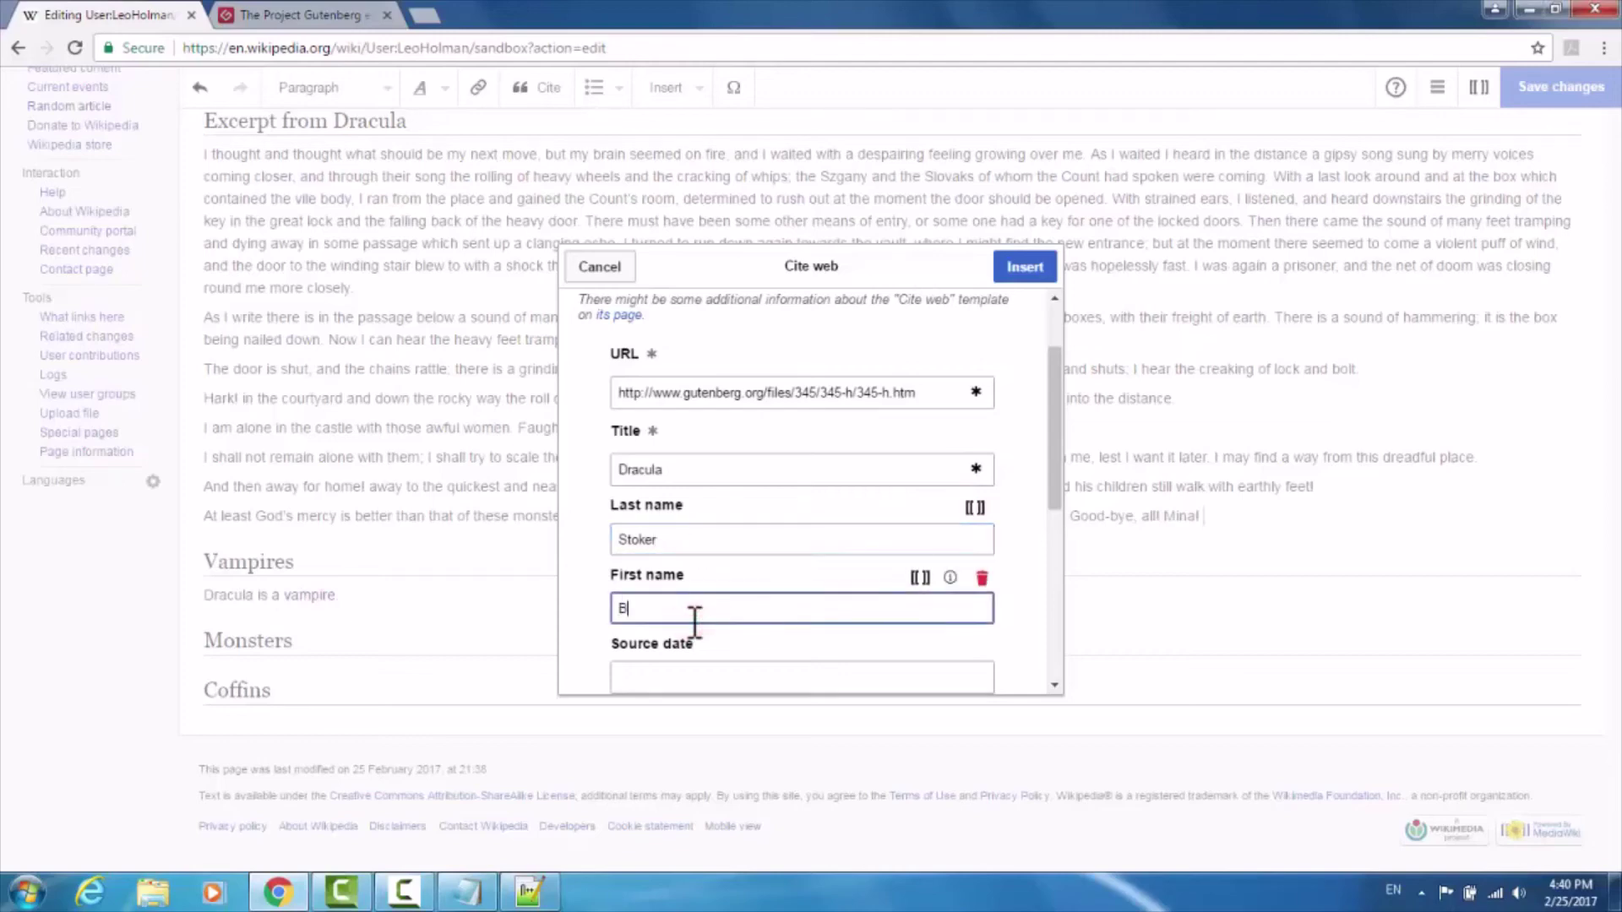
type("ram")
Fill in source date 1897, website Gutenberg and access date 2/25/17.
scroll(756, 547, "down", 1)
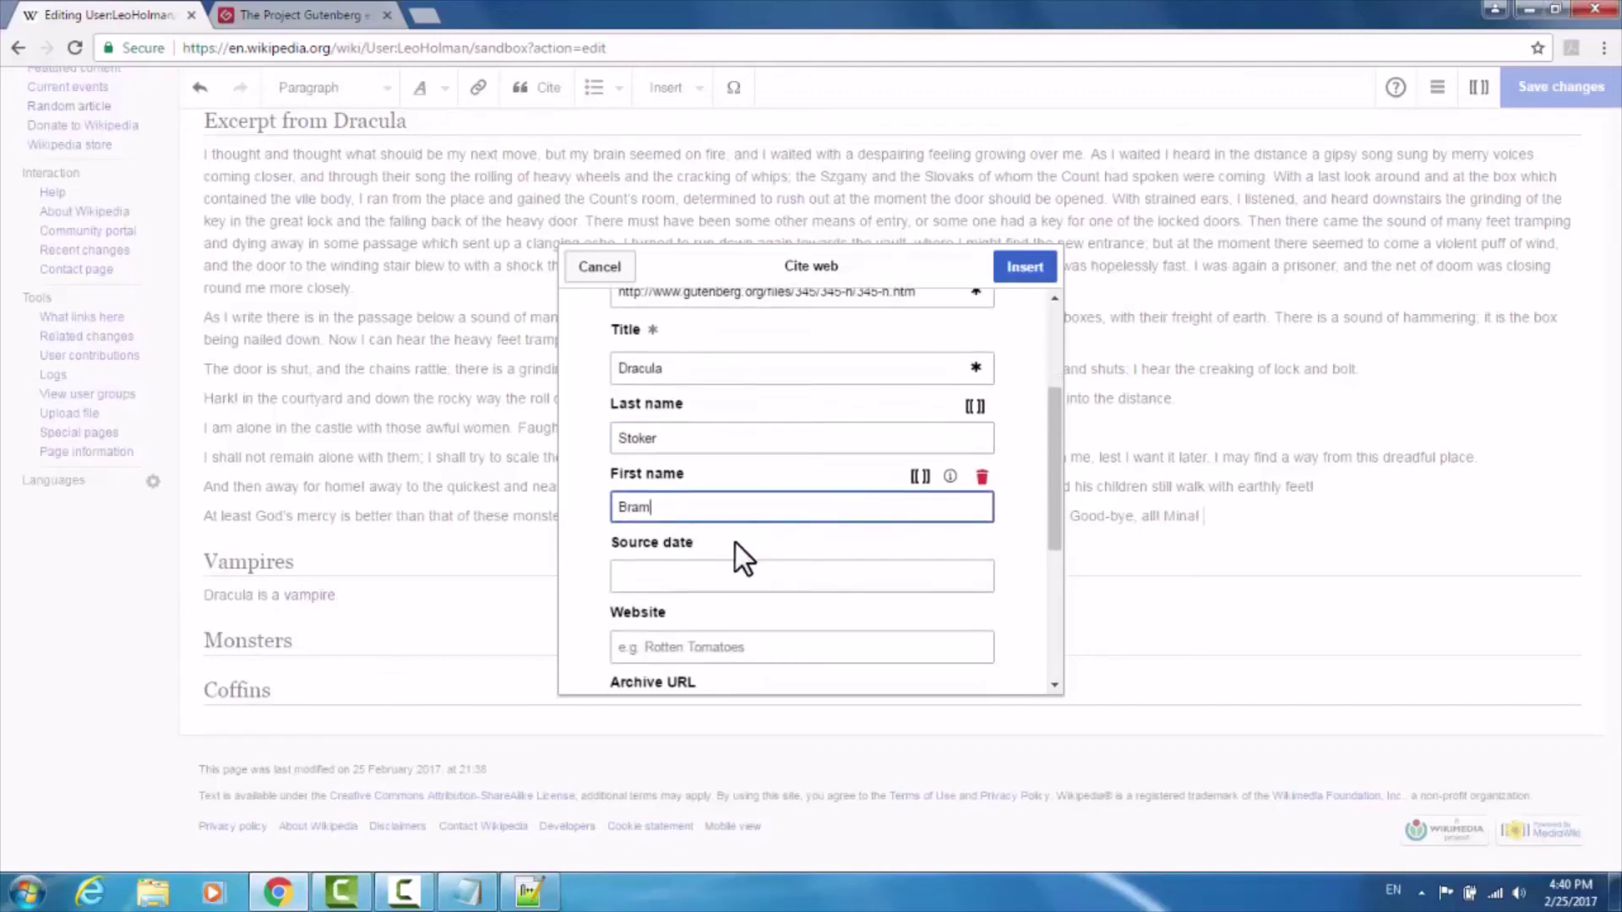
left_click(724, 582)
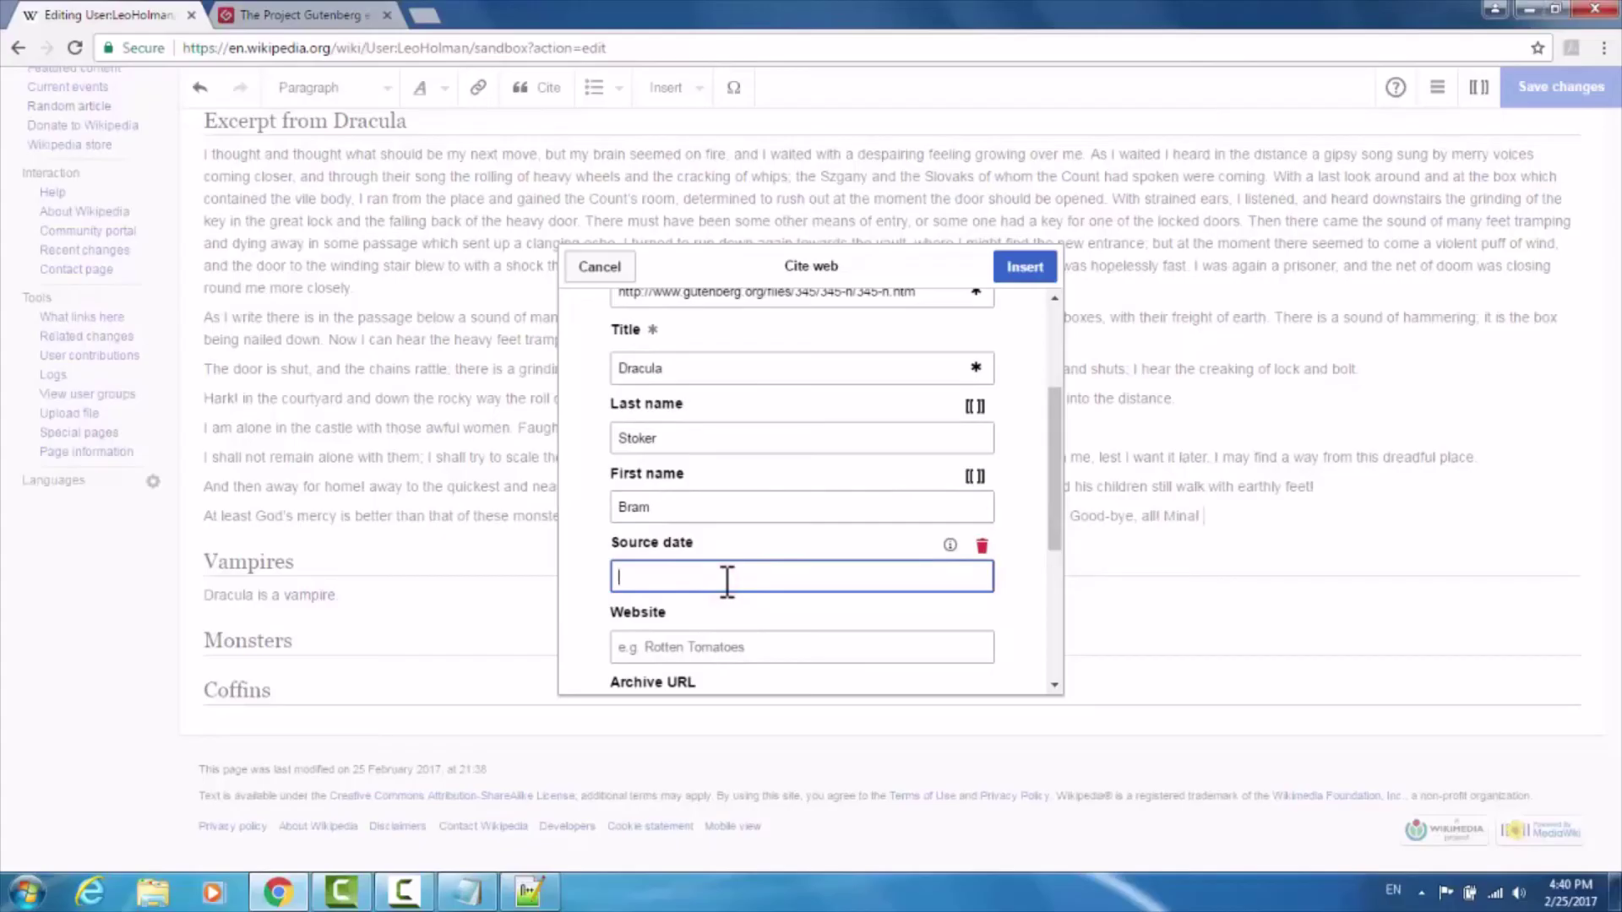
type("1897")
scroll(742, 528, "down", 1)
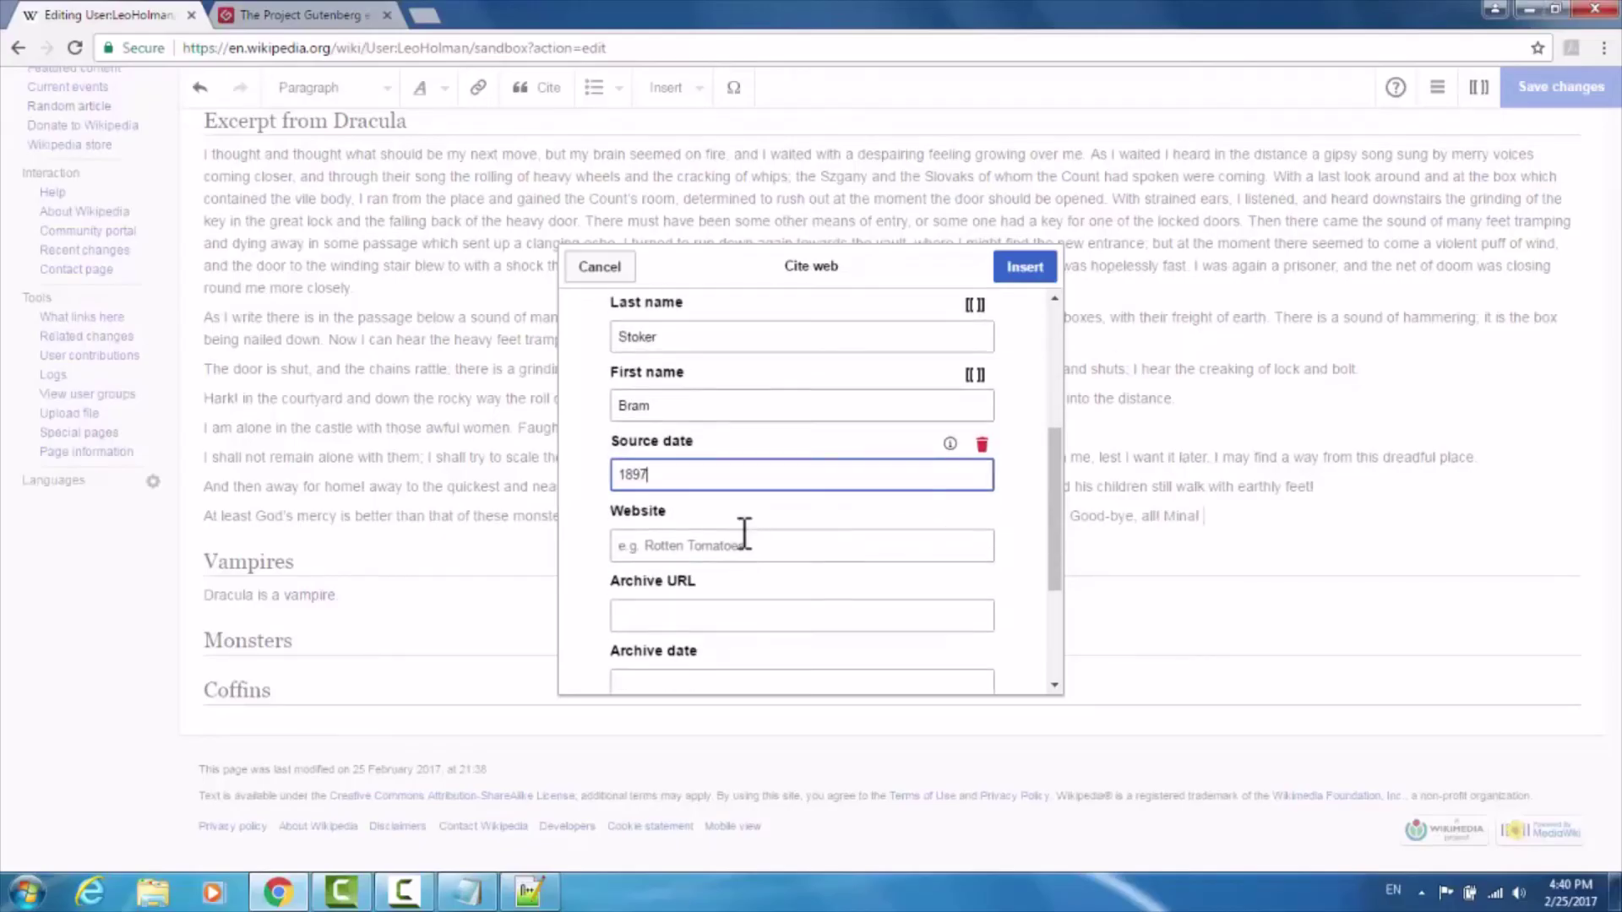
left_click(744, 541)
type("Gutenberg")
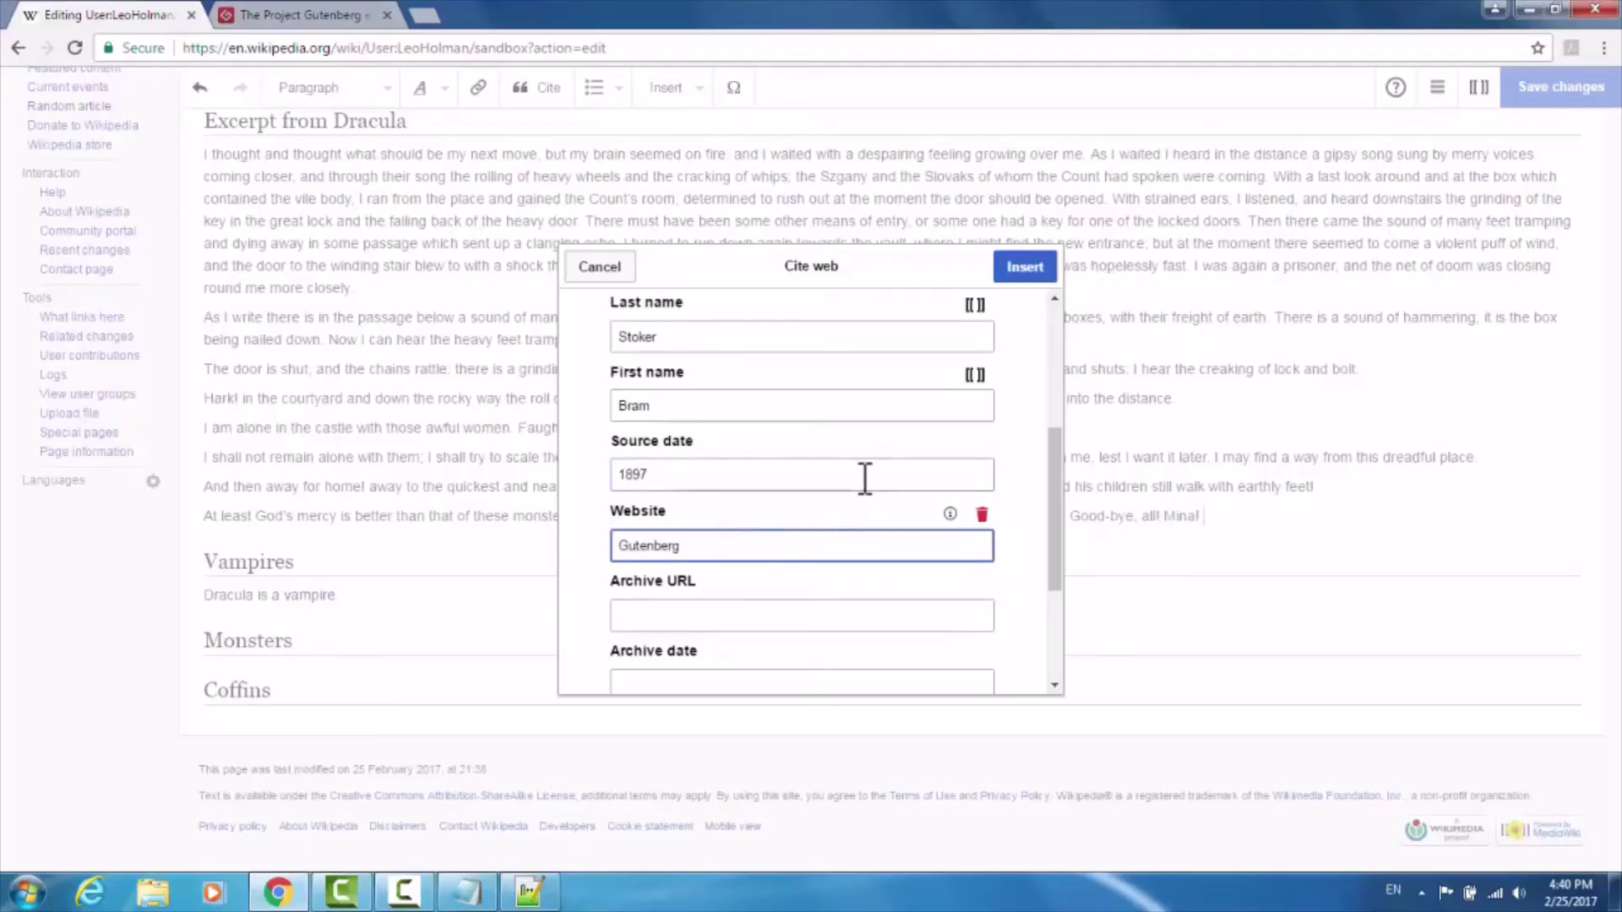
scroll(865, 474, "down", 2)
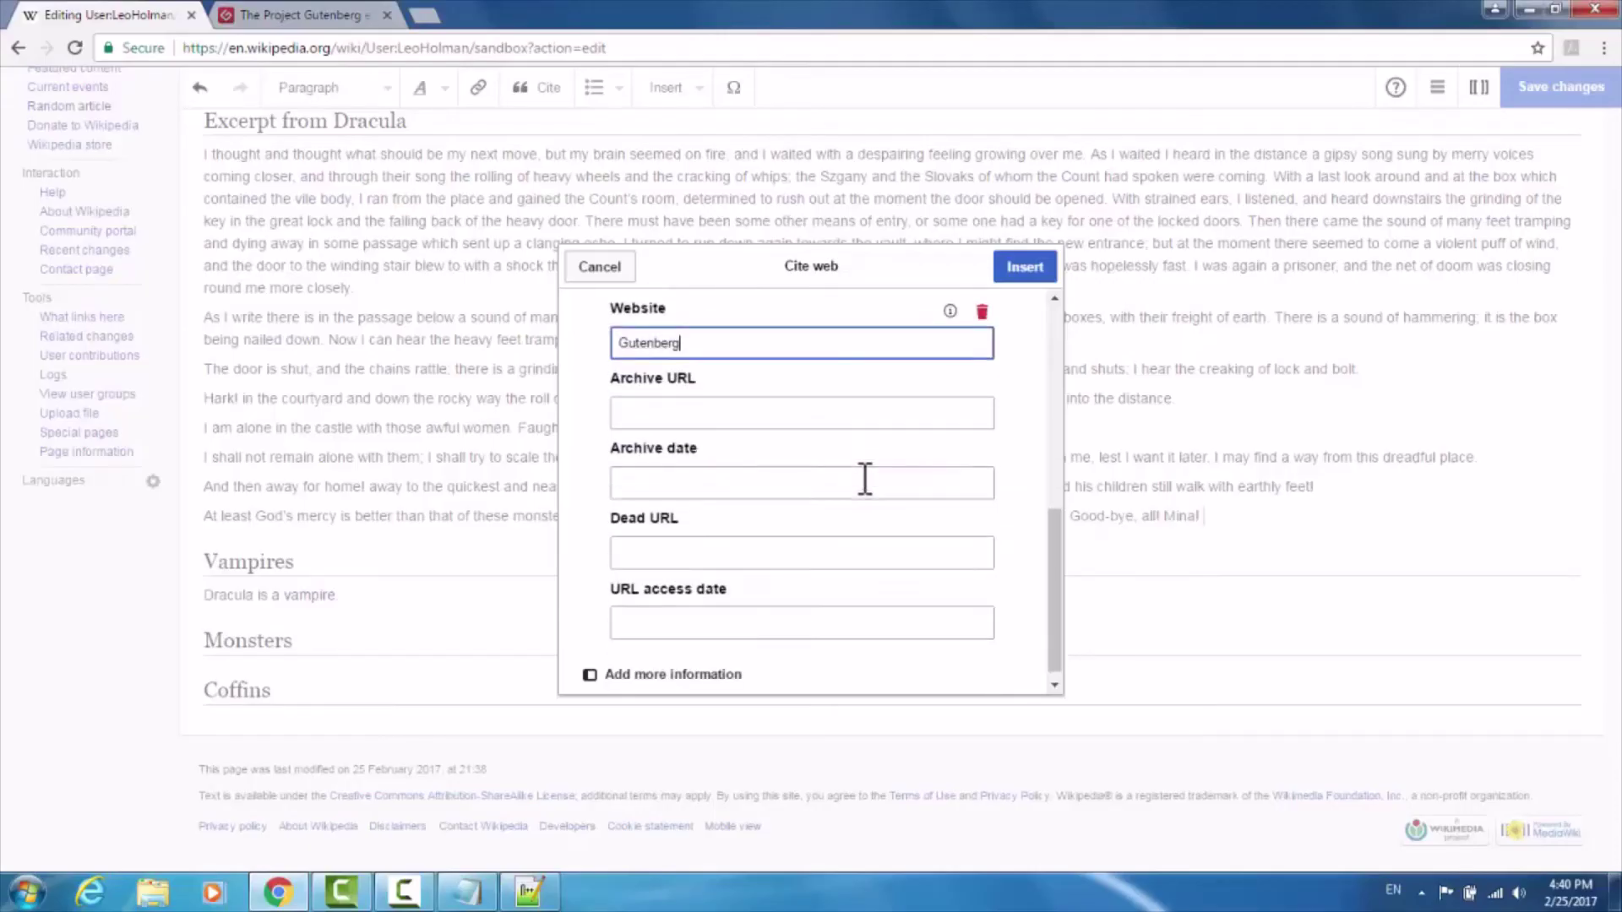
left_click(797, 635)
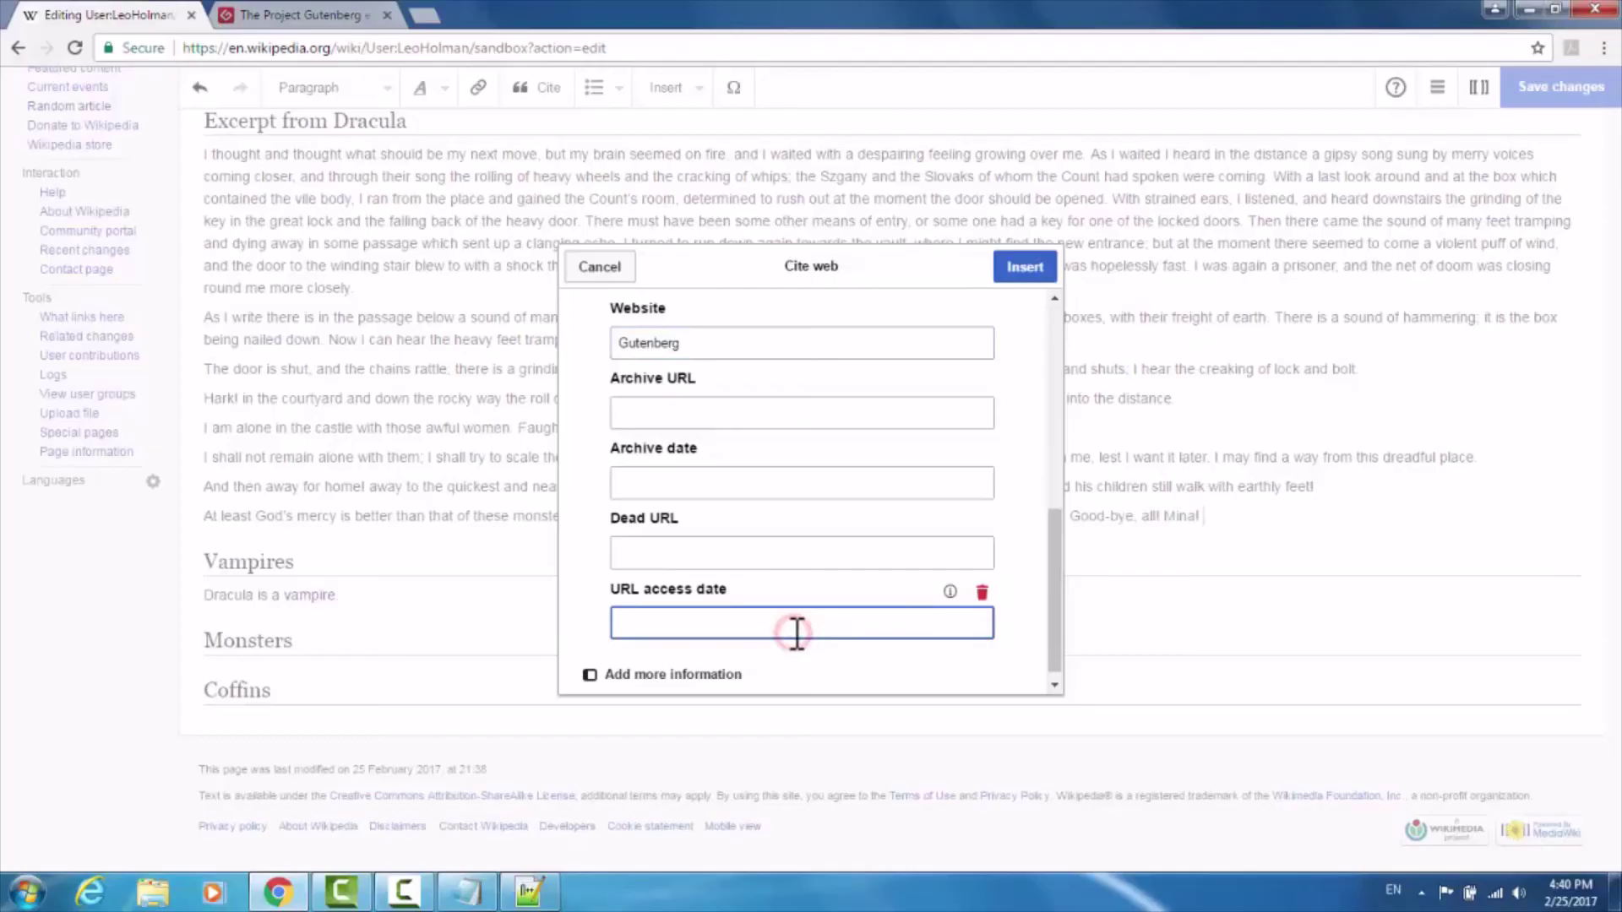
type("2/25/17")
Insert the citation as reference [1] after 'Mina!' and check its preview.
left_click(1025, 268)
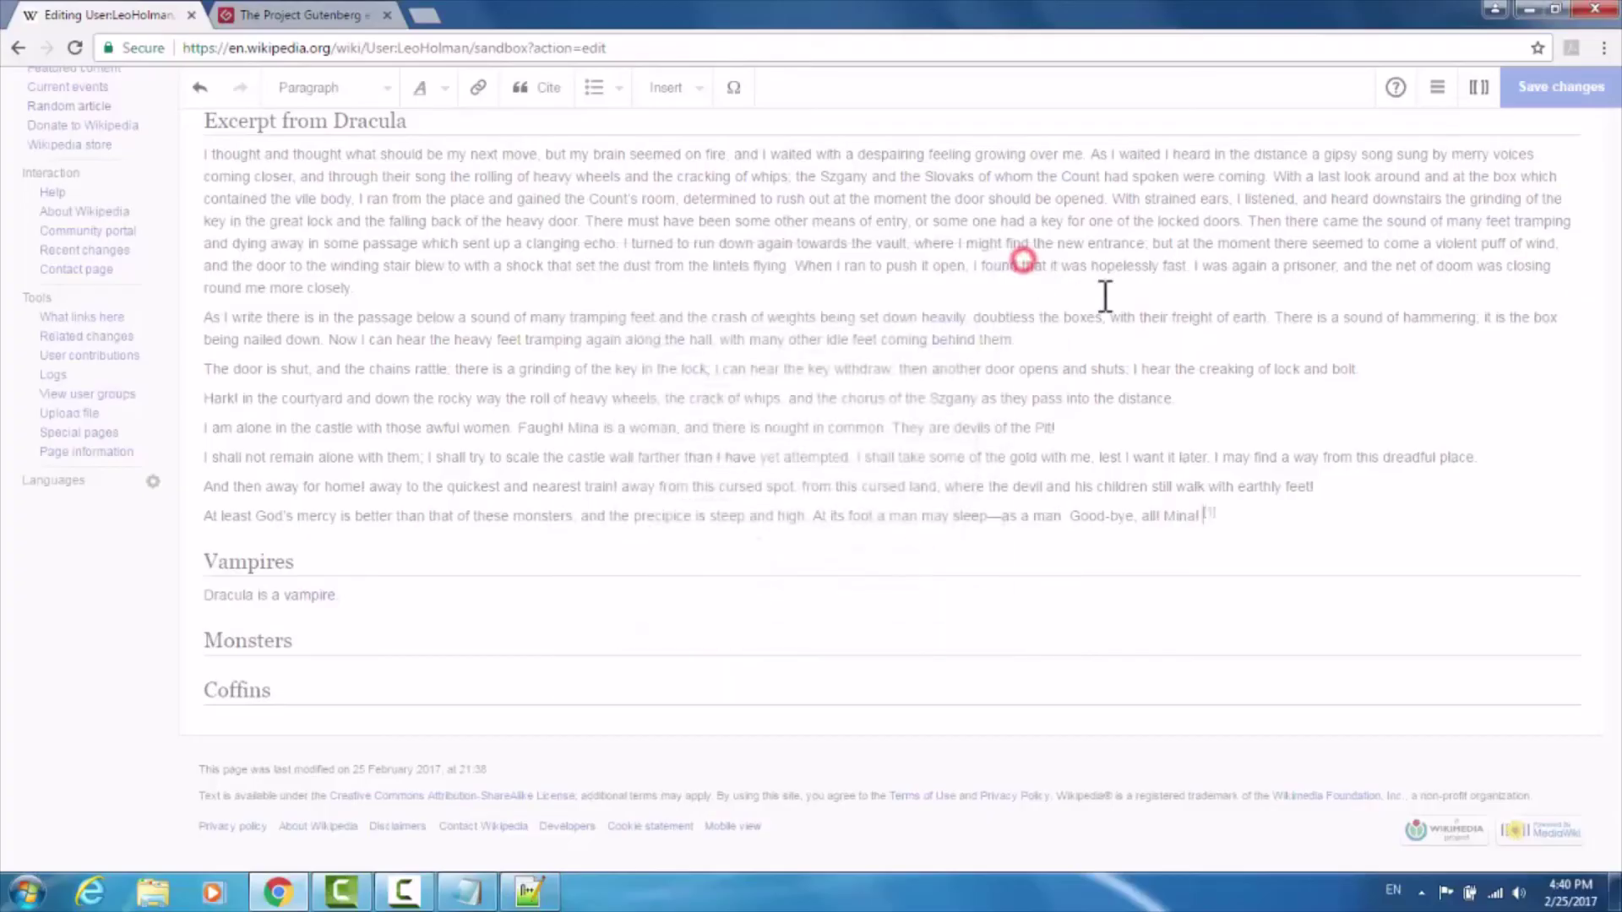
left_click(1350, 489)
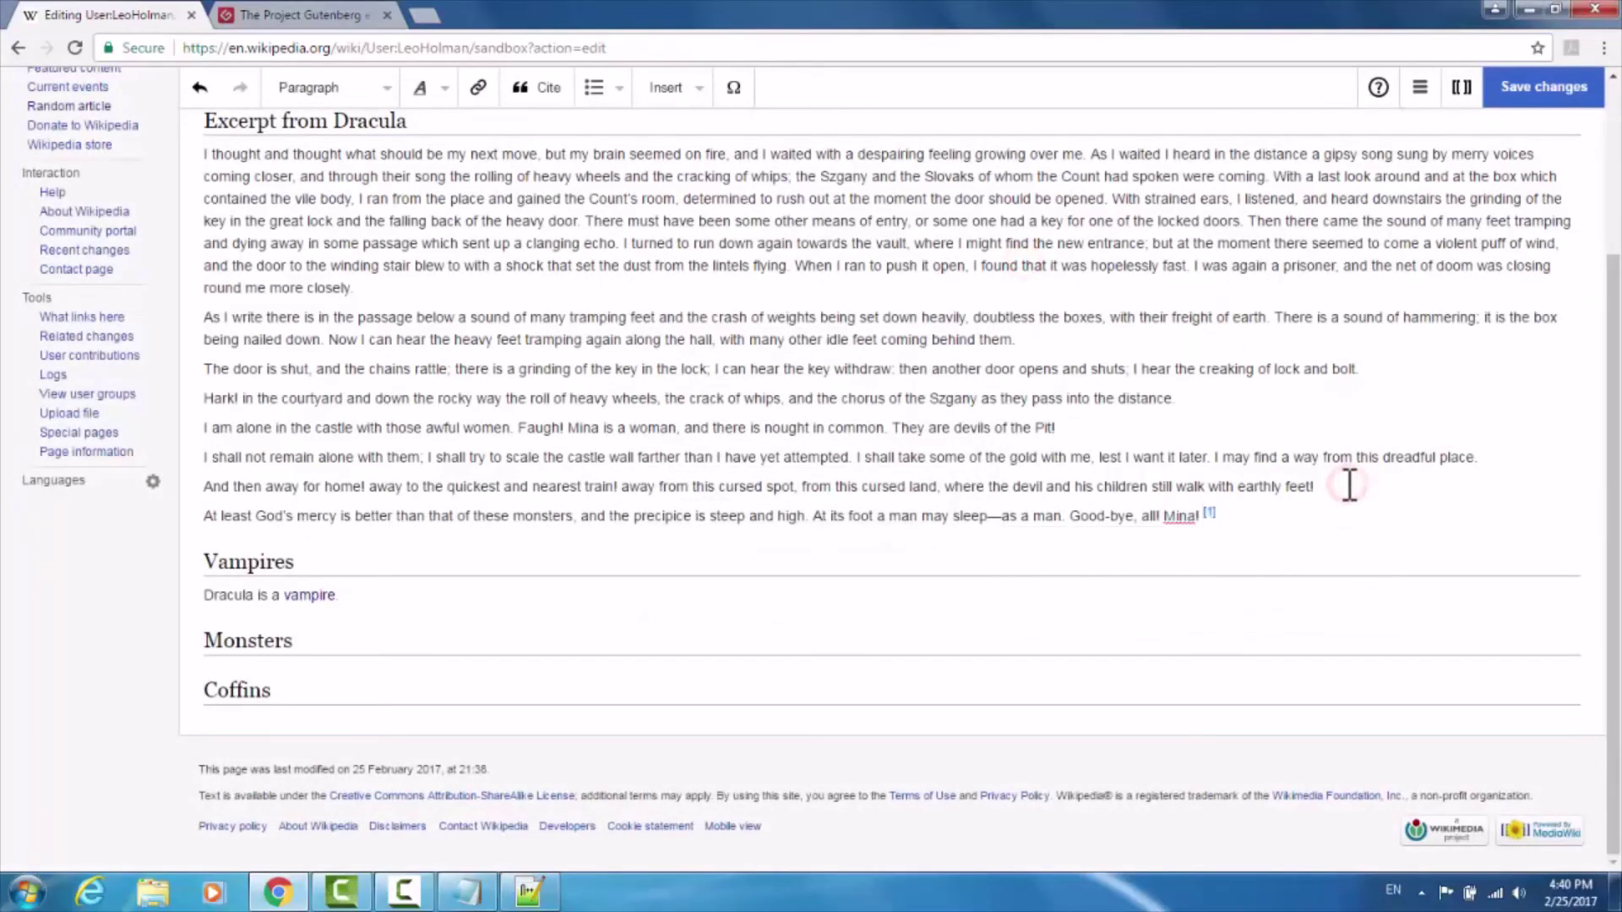
left_click(1209, 512)
left_click(1237, 500)
Start a new '==Refences' heading on a line below the Coffins heading.
left_click(281, 684)
key("Return")
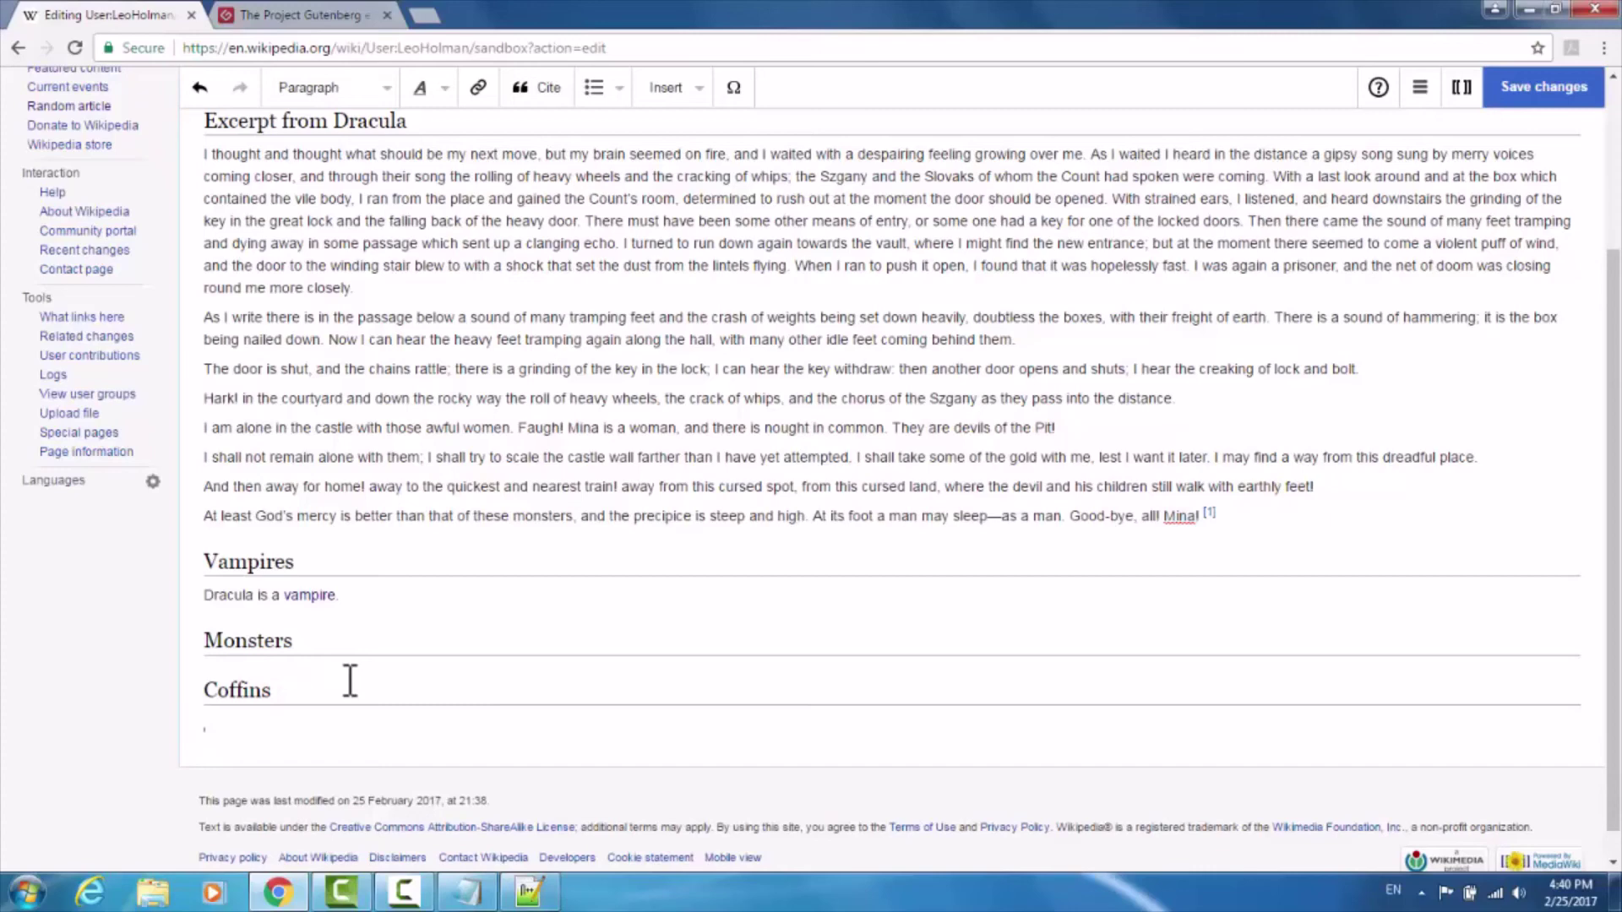
type("==Ref")
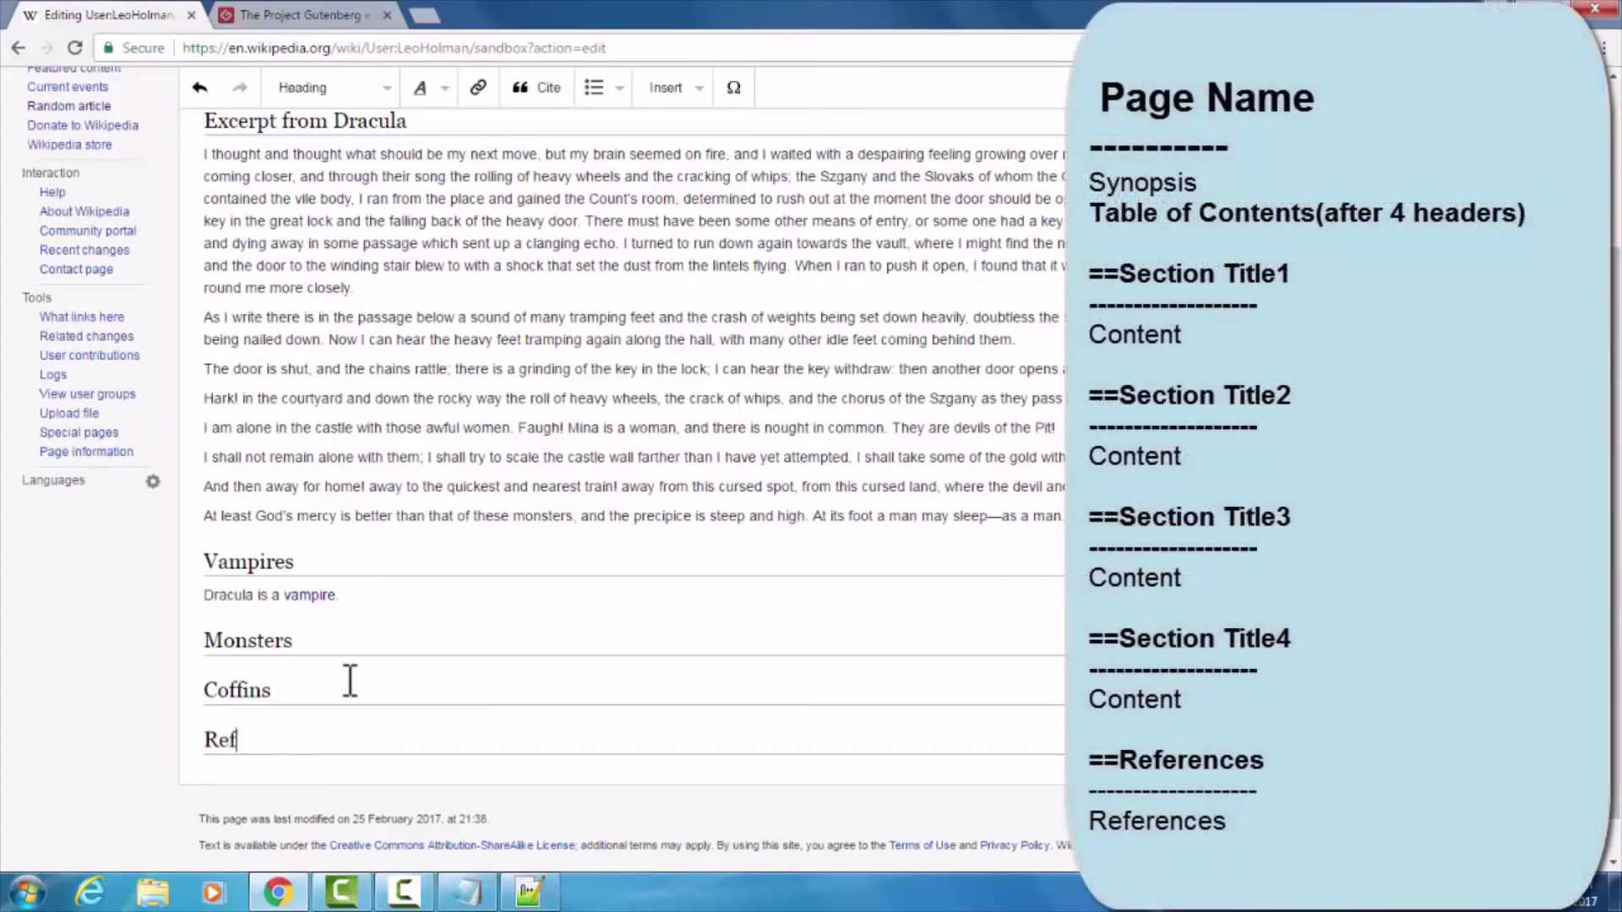
type("ences")
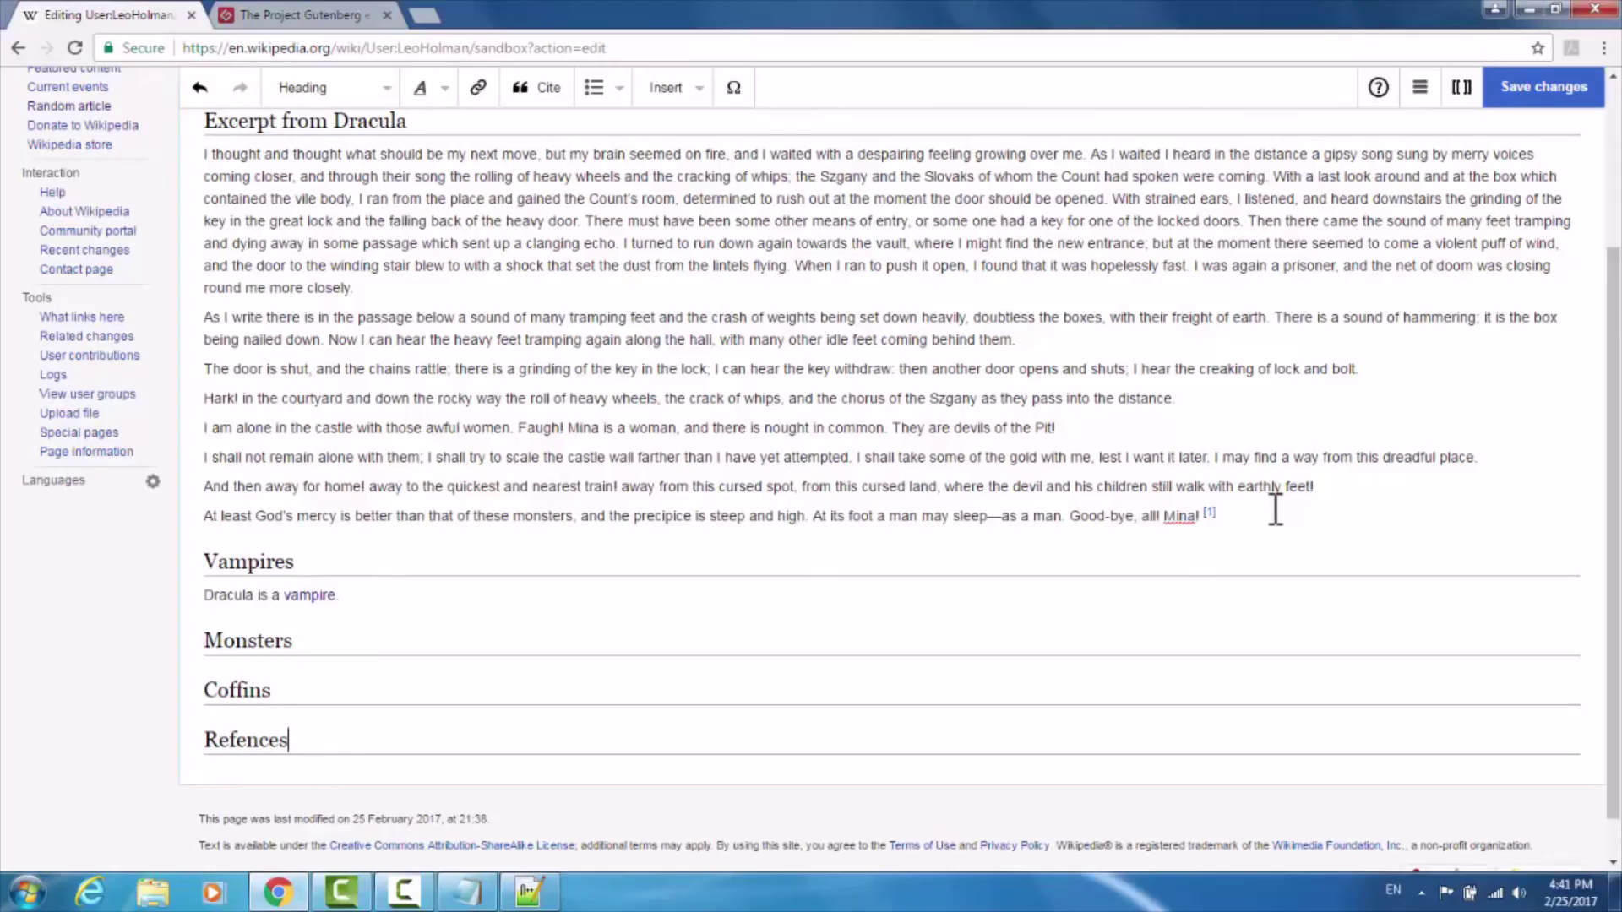
Publish the sandbox edit with summary 'Added reference' and check the Stoker citation under Refences.
left_click(1537, 93)
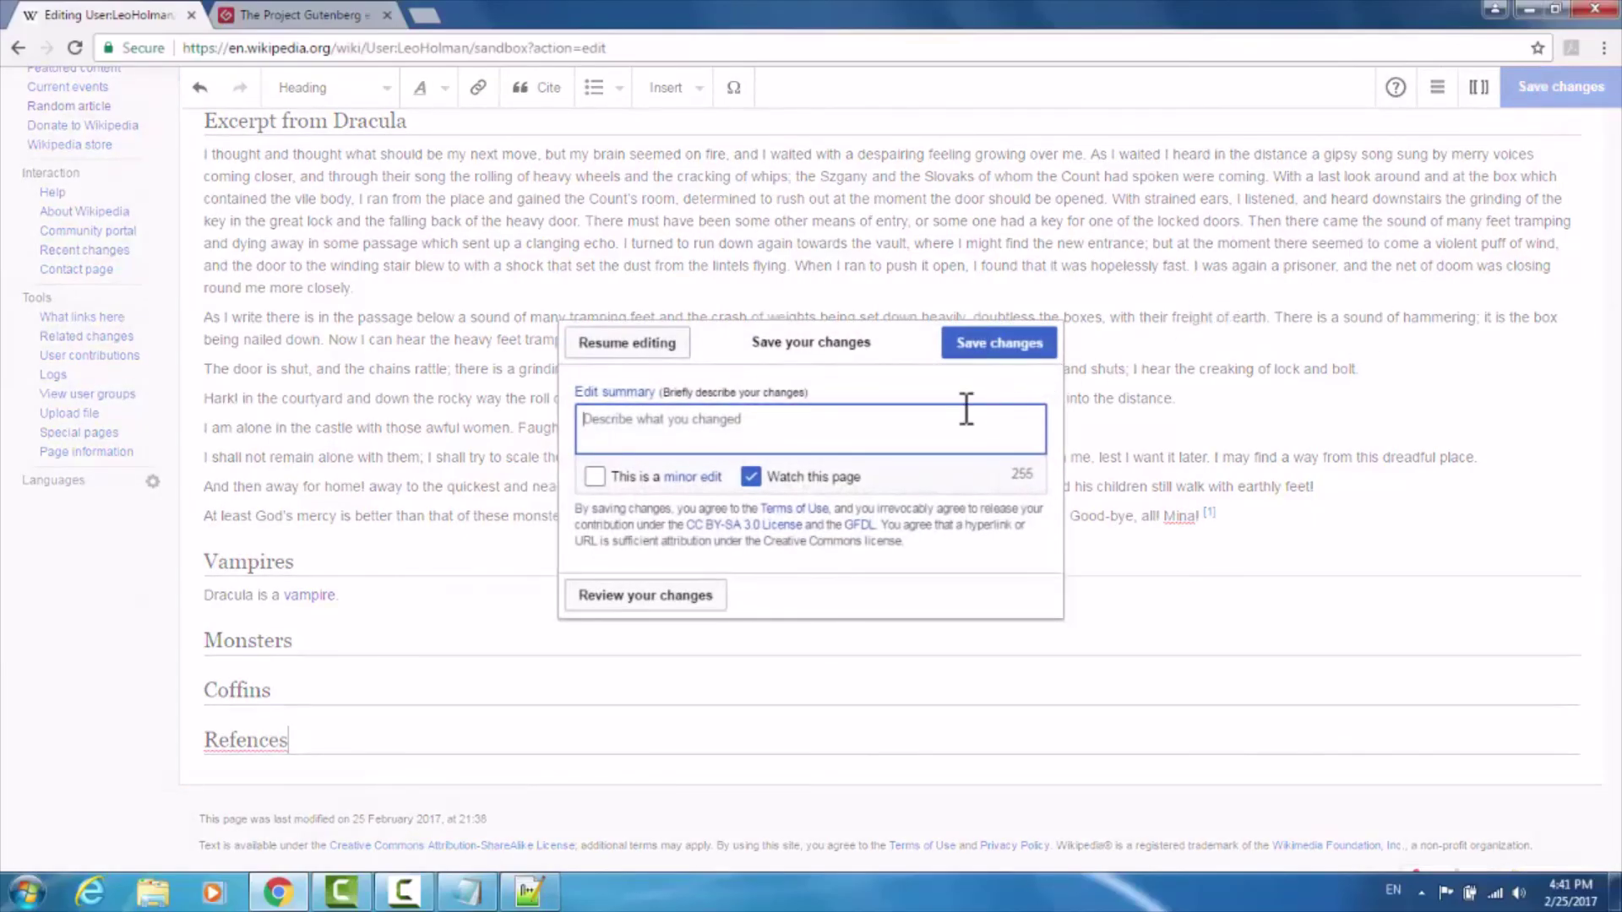
type("Added ")
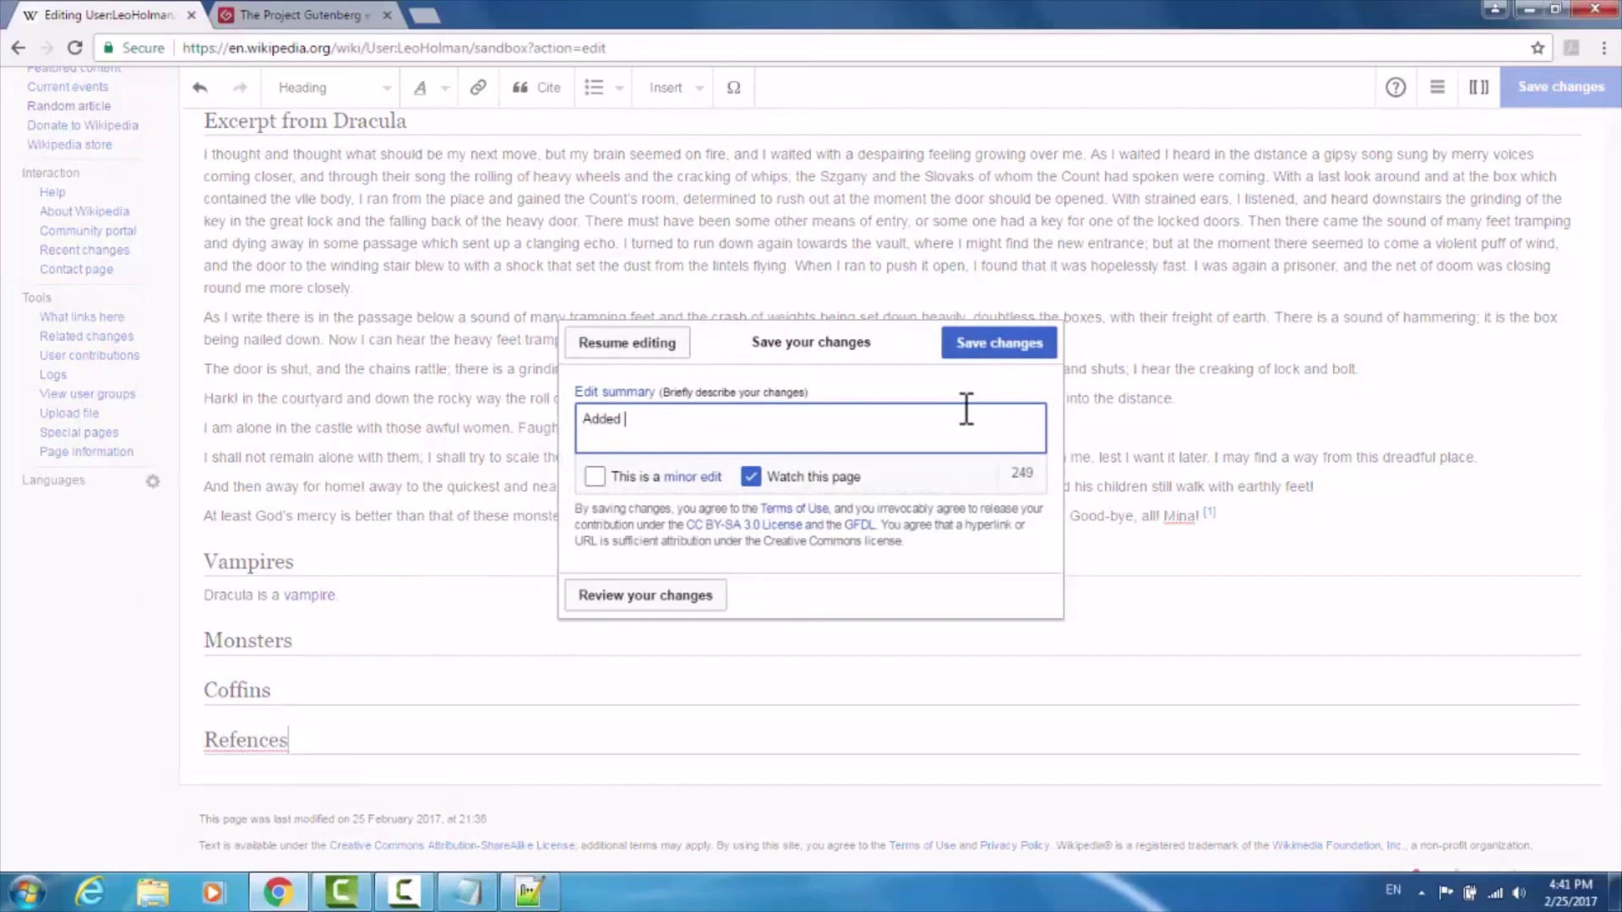
type("reference")
left_click(1022, 348)
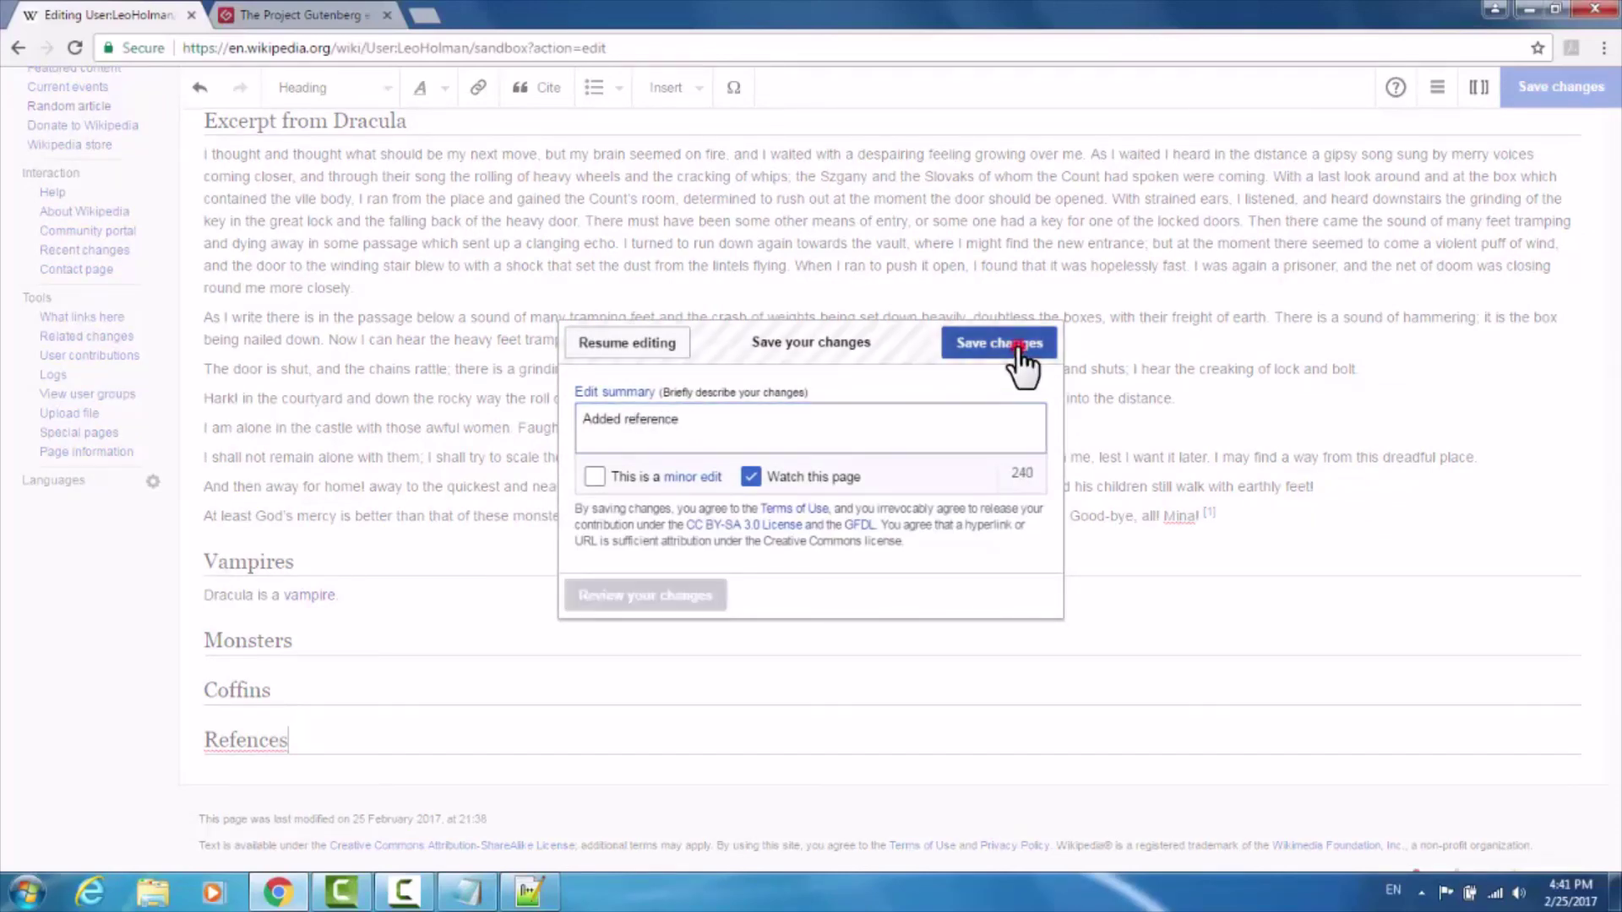
scroll(1023, 342, "down", 5)
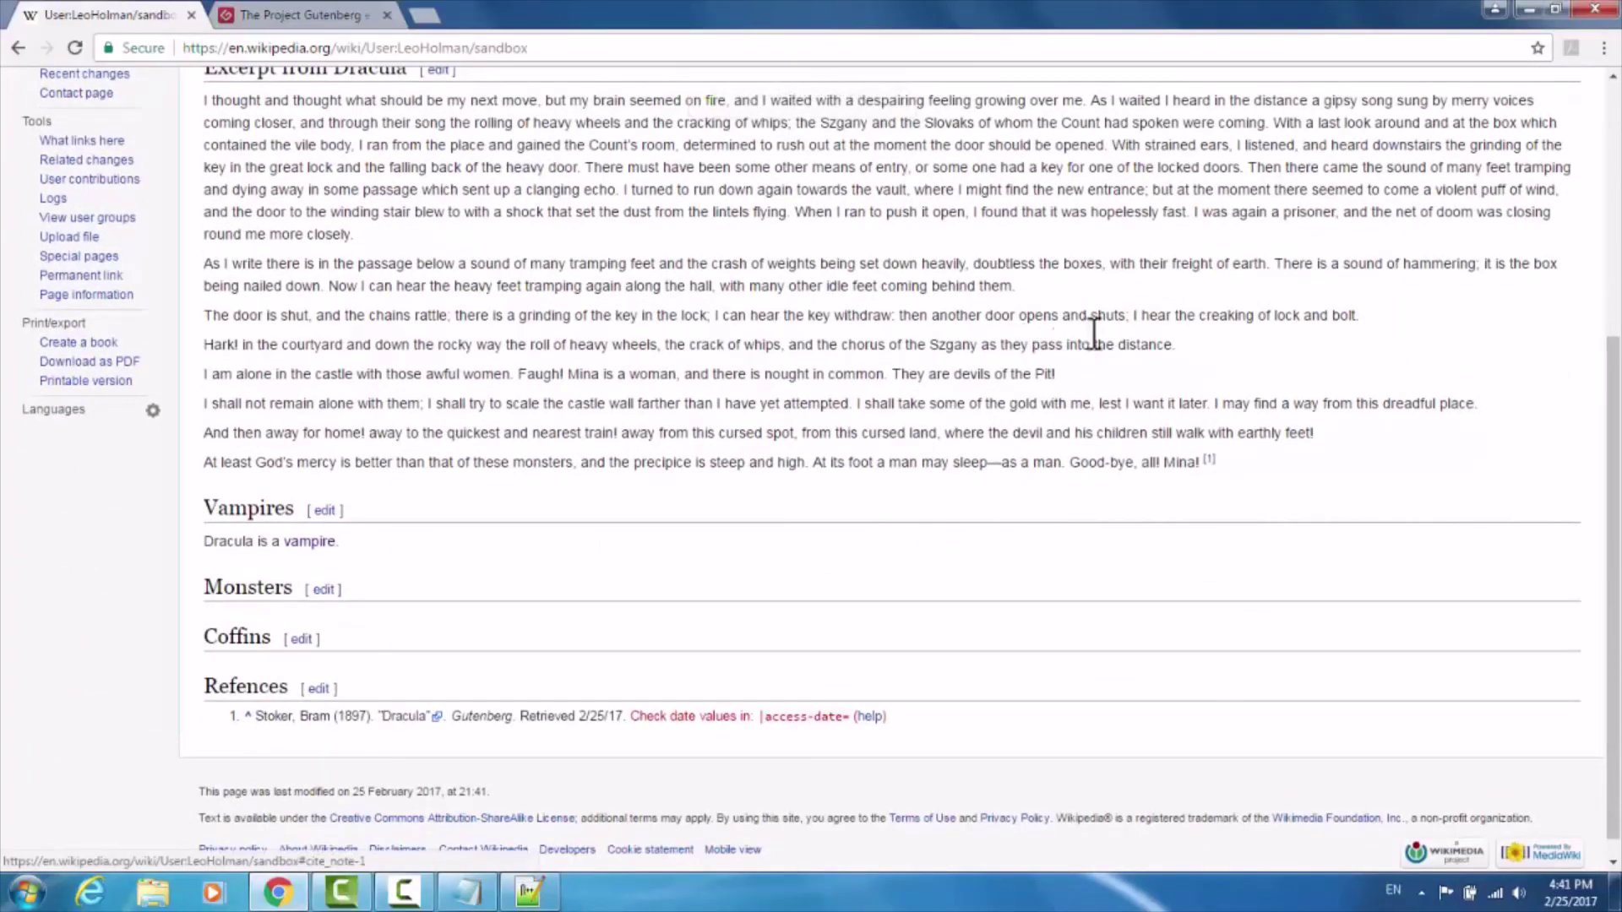
scroll(815, 414, "down", 1)
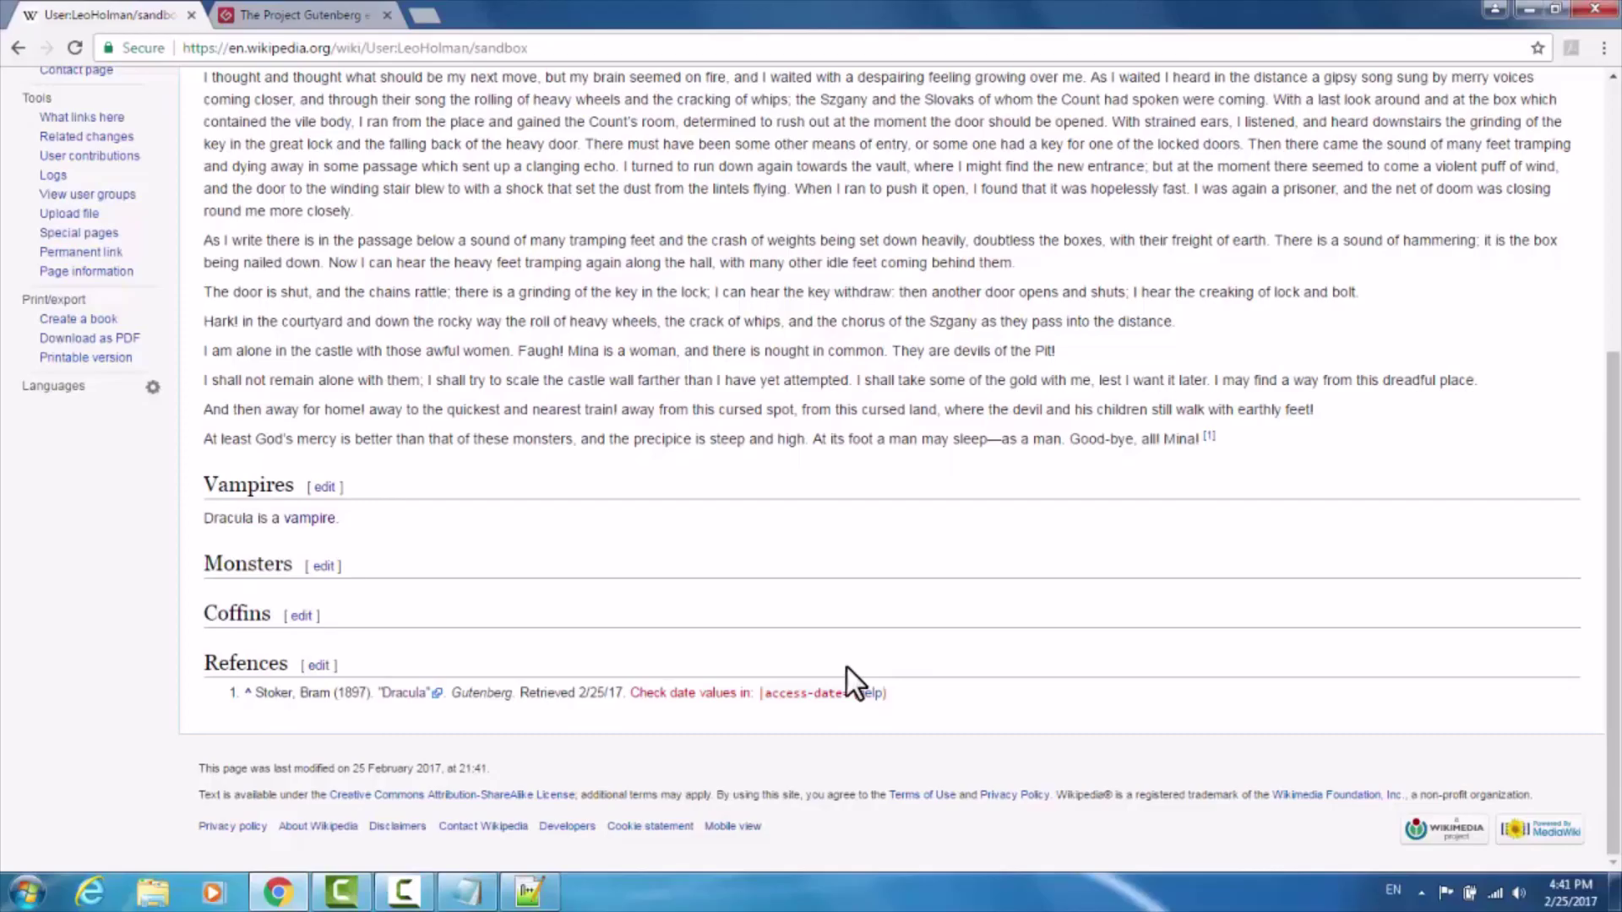
scroll(1051, 662, "up", 5)
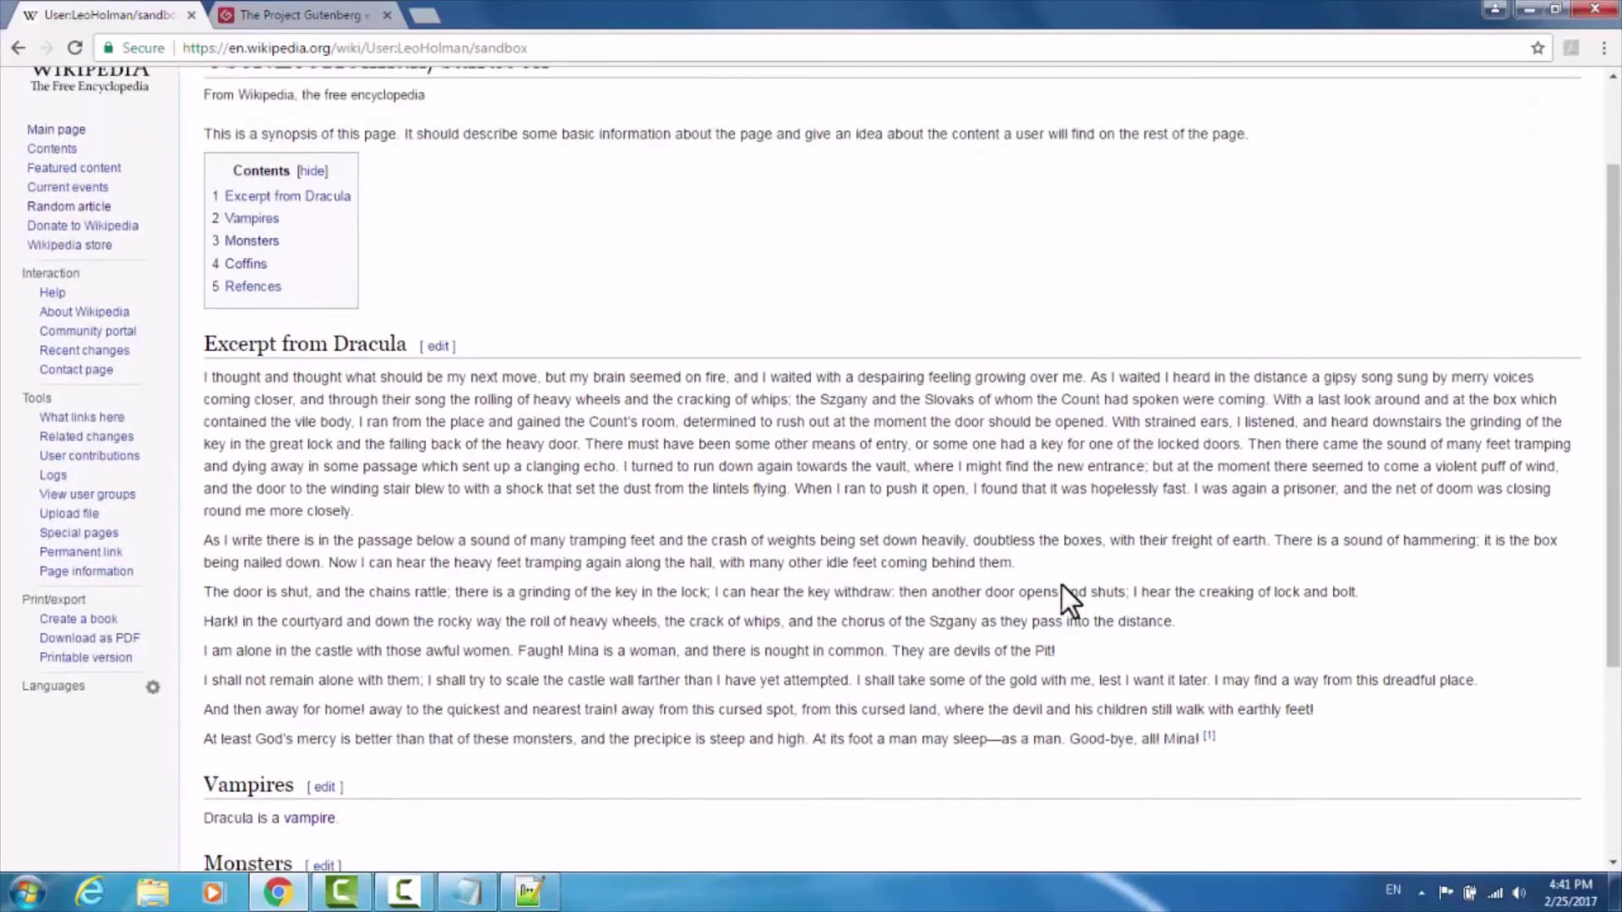